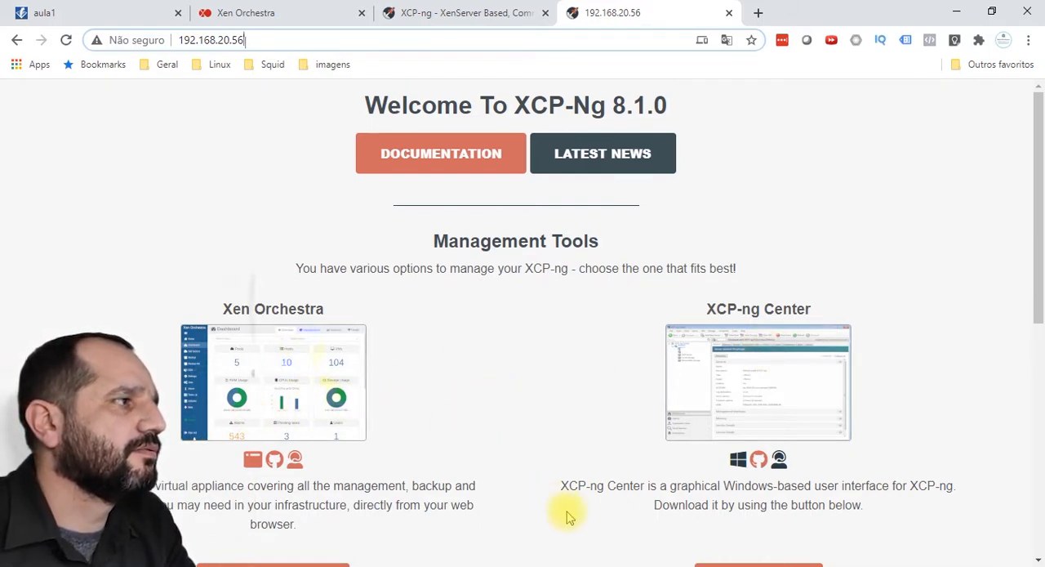
Step: Switch to XCP-ng Center and start adding a new server with the address 192.168.20.56
key("alt+Tab")
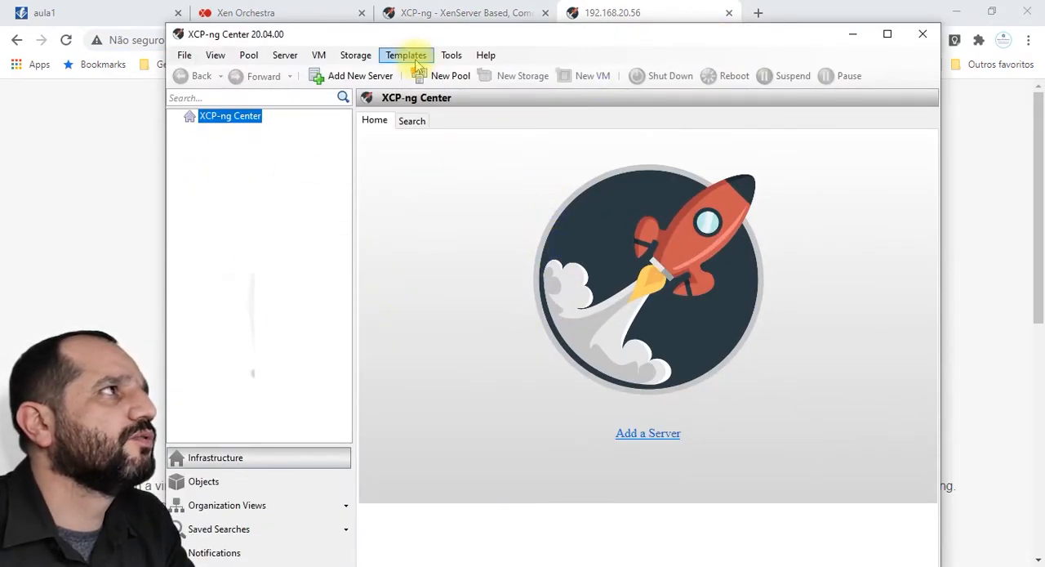
left_click_drag(458, 33, 454, 27)
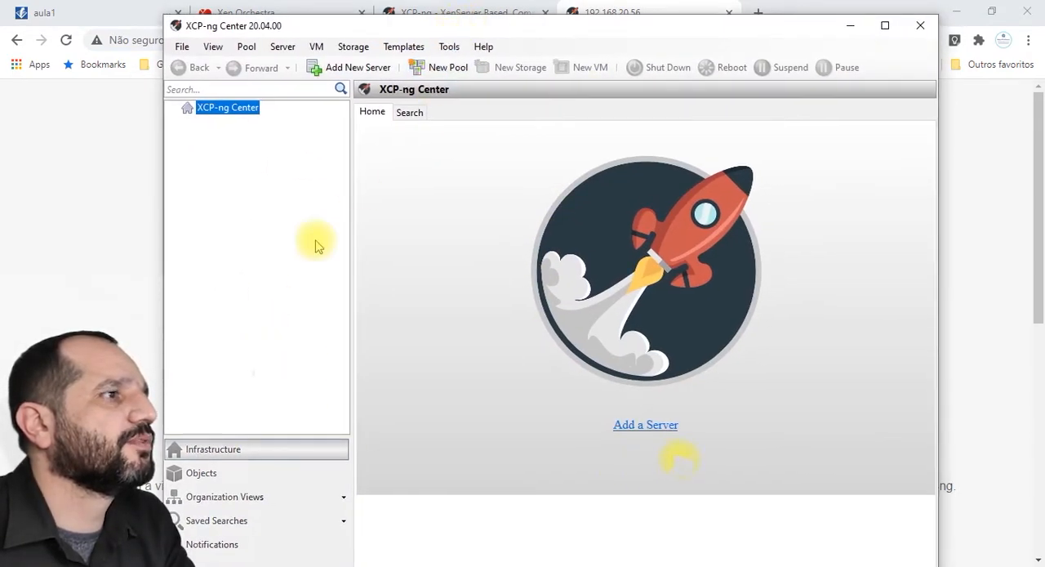
left_click(629, 426)
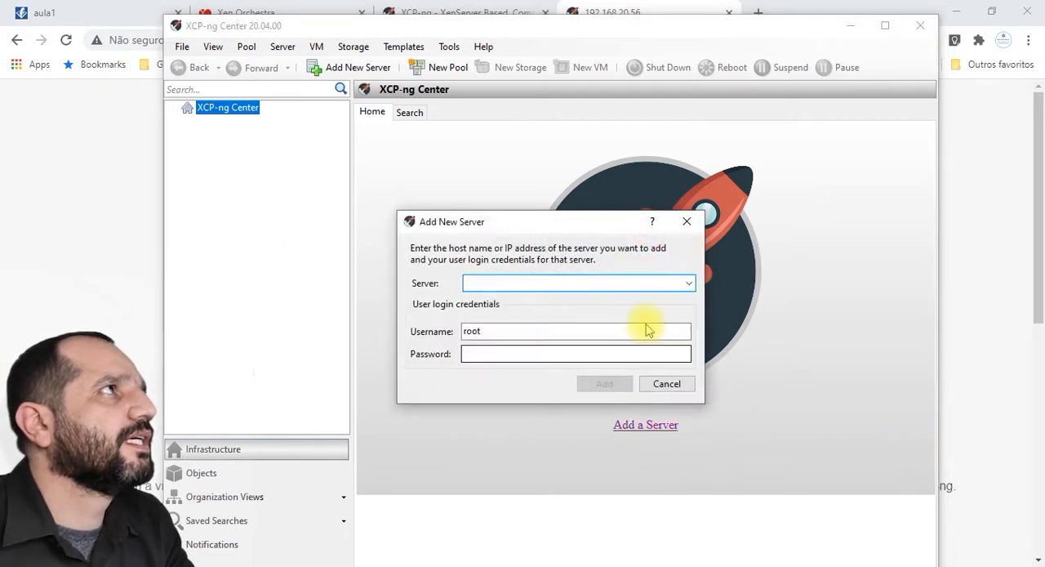
left_click(540, 283)
type("192.168.20.56")
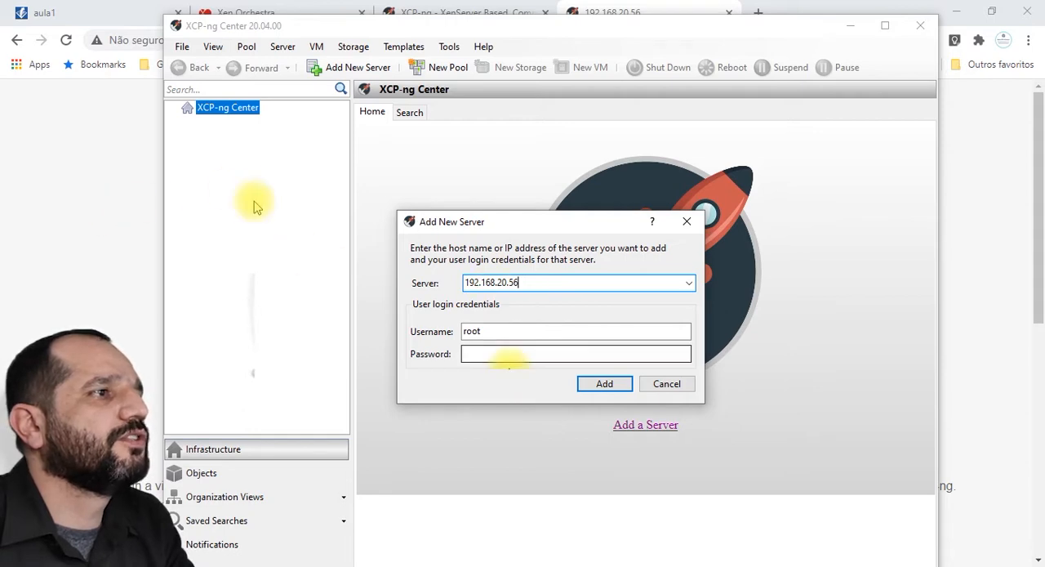
Step: Enter the root account's password for the new server and connect to it
left_click(498, 354)
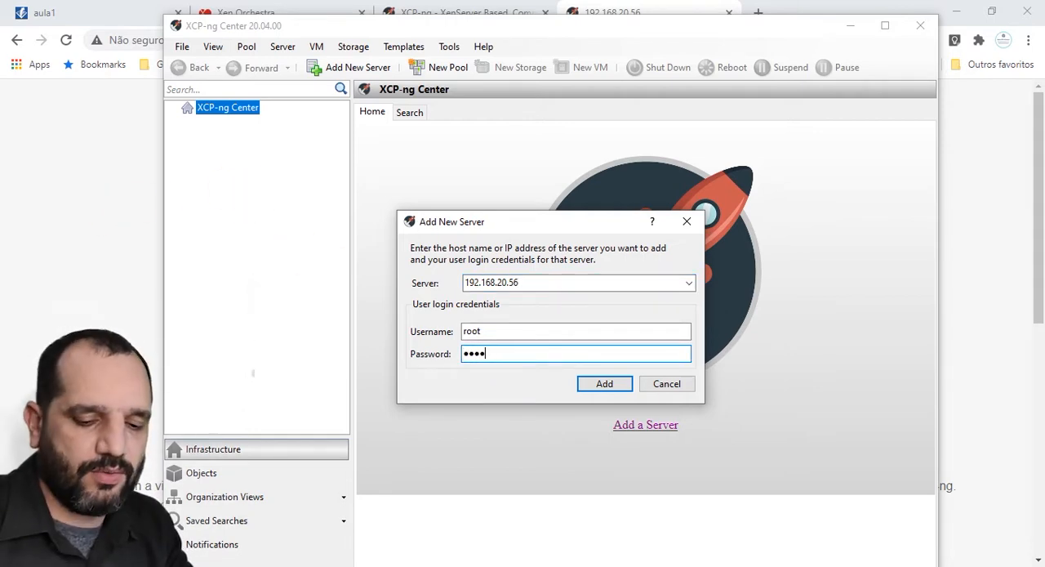
key("Return")
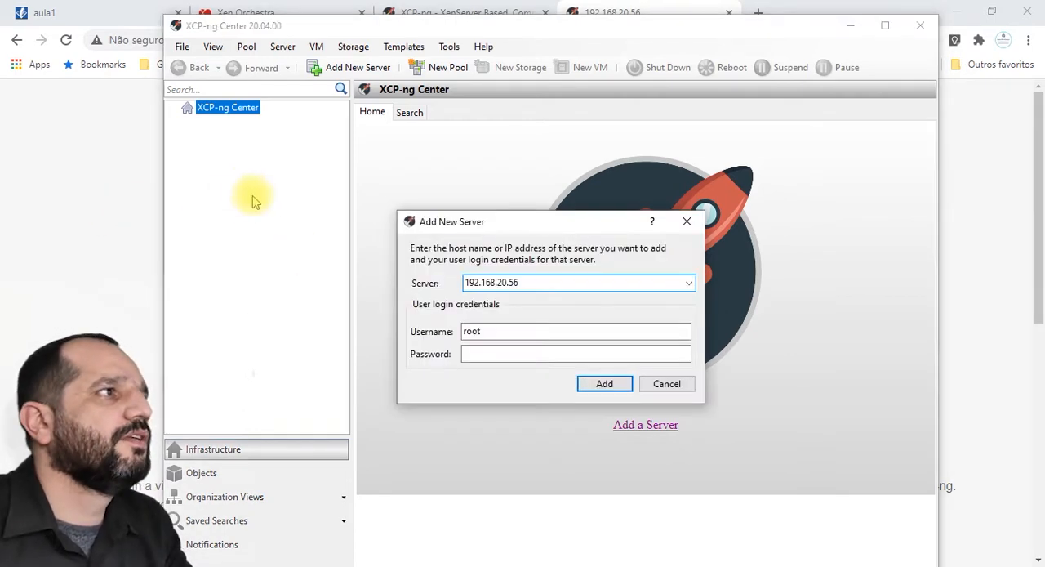
left_click(503, 355)
type("xc")
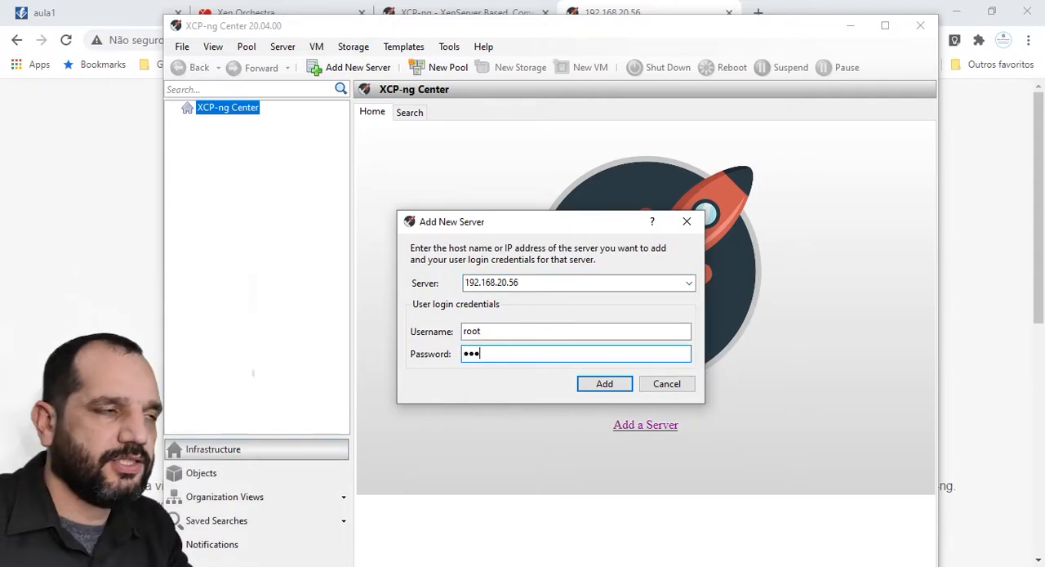
type("p-ng")
key("Return")
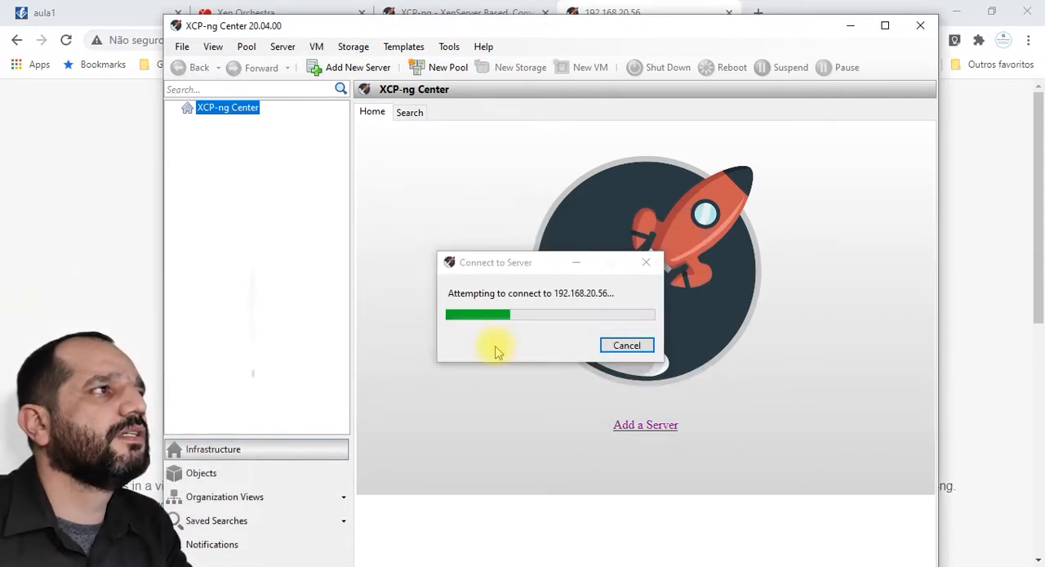
left_click(665, 393)
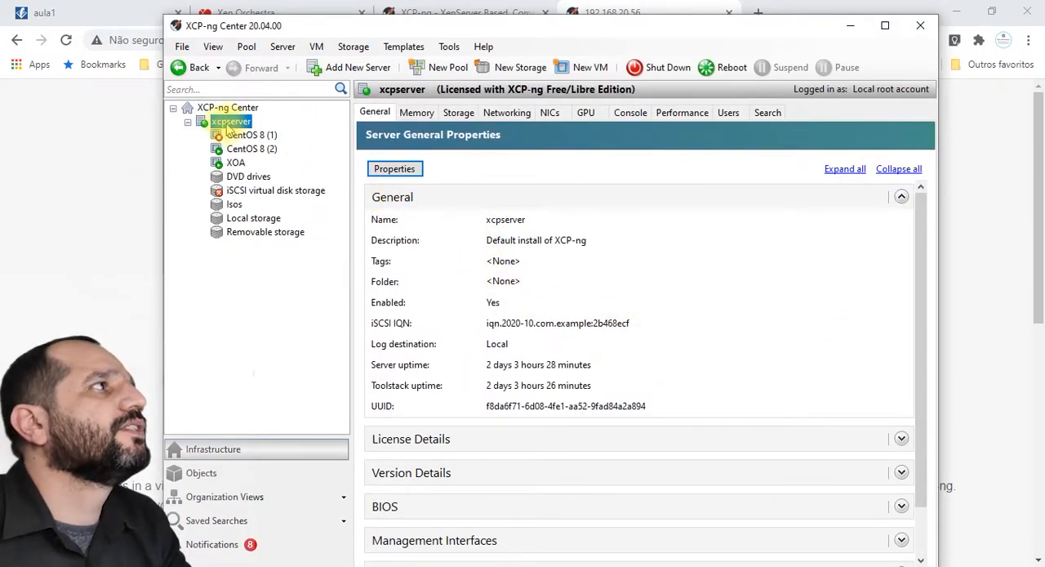
Step: Examine the general properties of the virtual machines CentOS 8 (1), CentOS 8 (2) and XOA on xcpserver
left_click(240, 134)
left_click(236, 163)
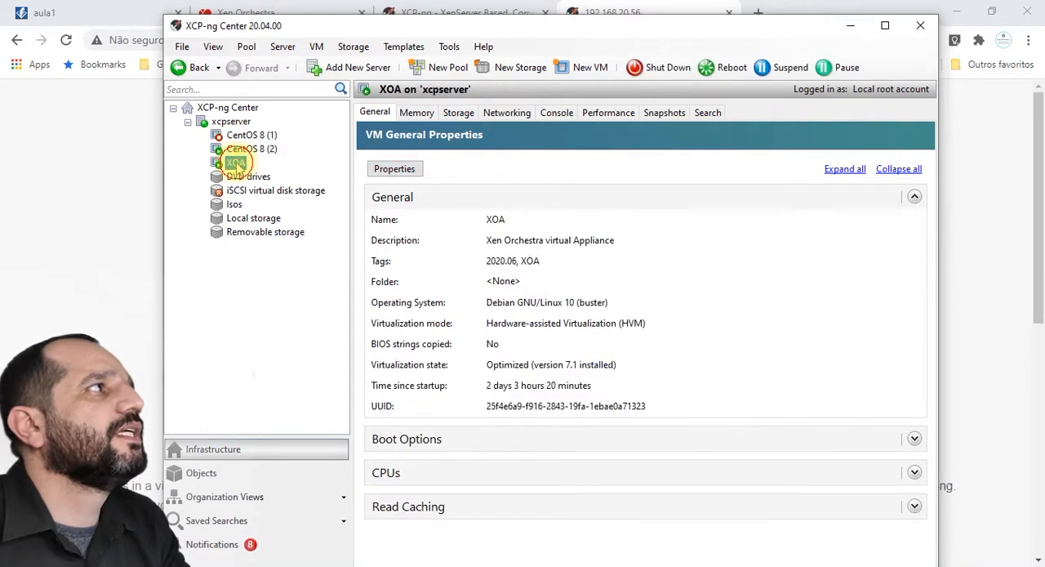
left_click(243, 148)
left_click(235, 163)
left_click(244, 149)
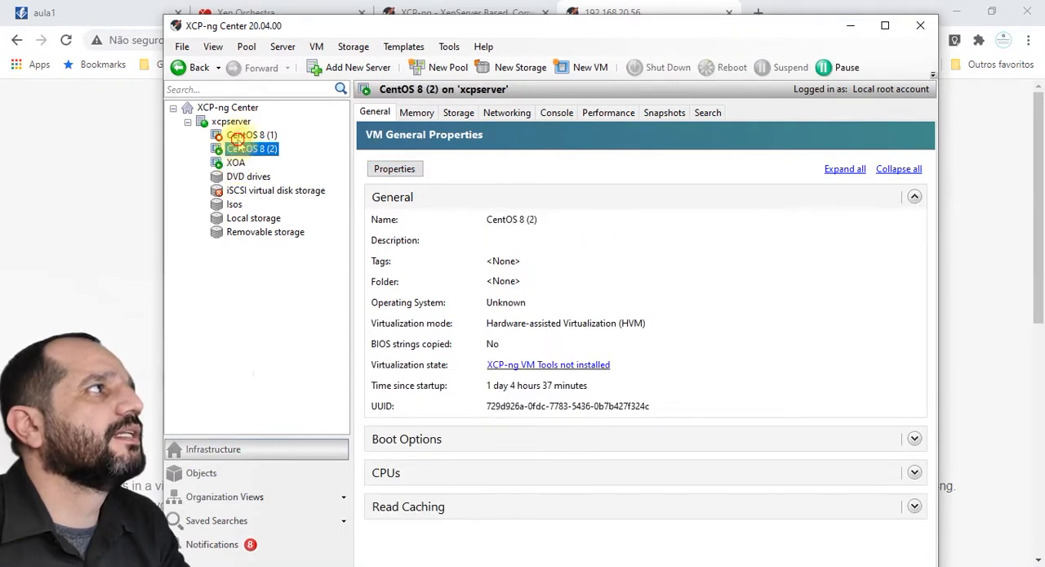
left_click(240, 135)
left_click(243, 149)
left_click(235, 162)
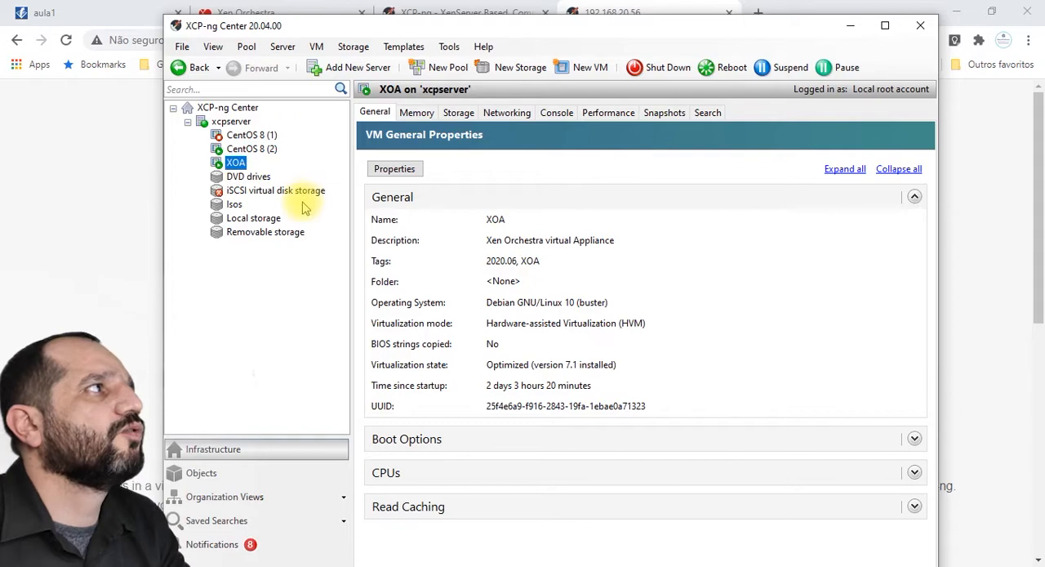
Step: Examine the server's storage repositories, including DVD drives, iSCSI virtual disk storage, Isos, Local storage and Removable storage
left_click(249, 218)
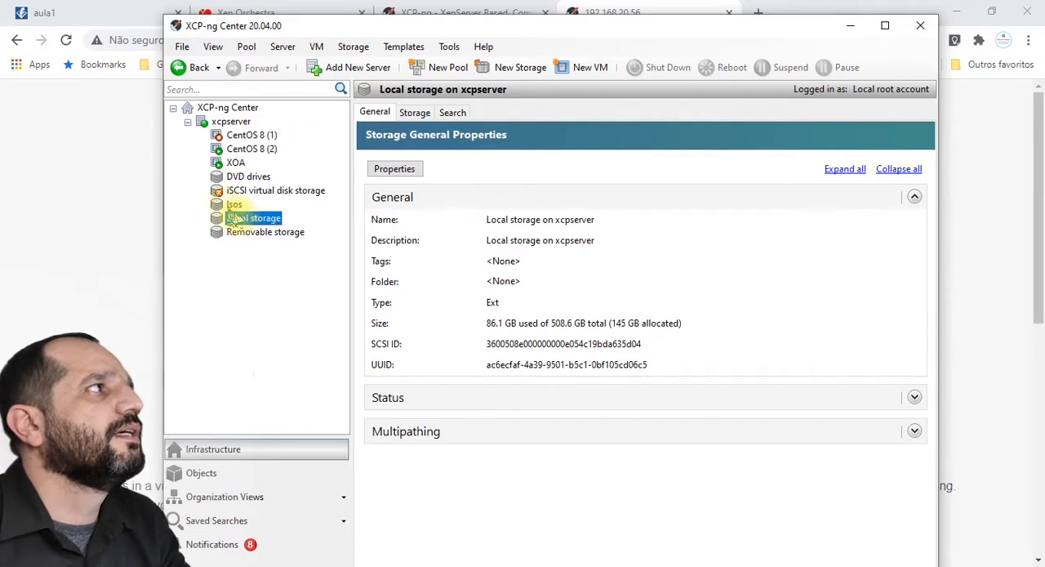
left_click(235, 204)
left_click(245, 177)
left_click(235, 162)
left_click(247, 218)
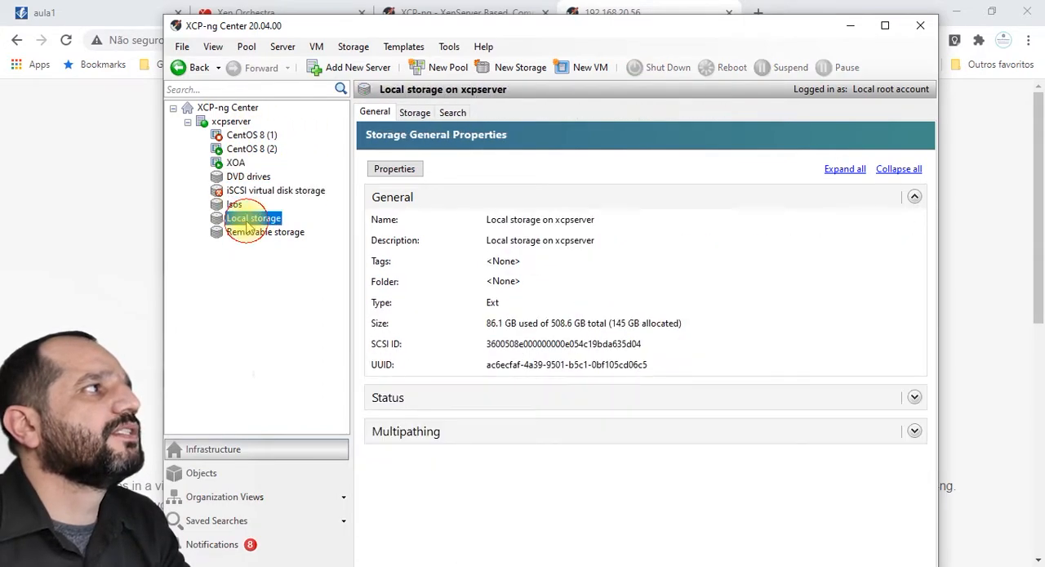
left_click(235, 204)
left_click(245, 177)
left_click(246, 190)
left_click(253, 231)
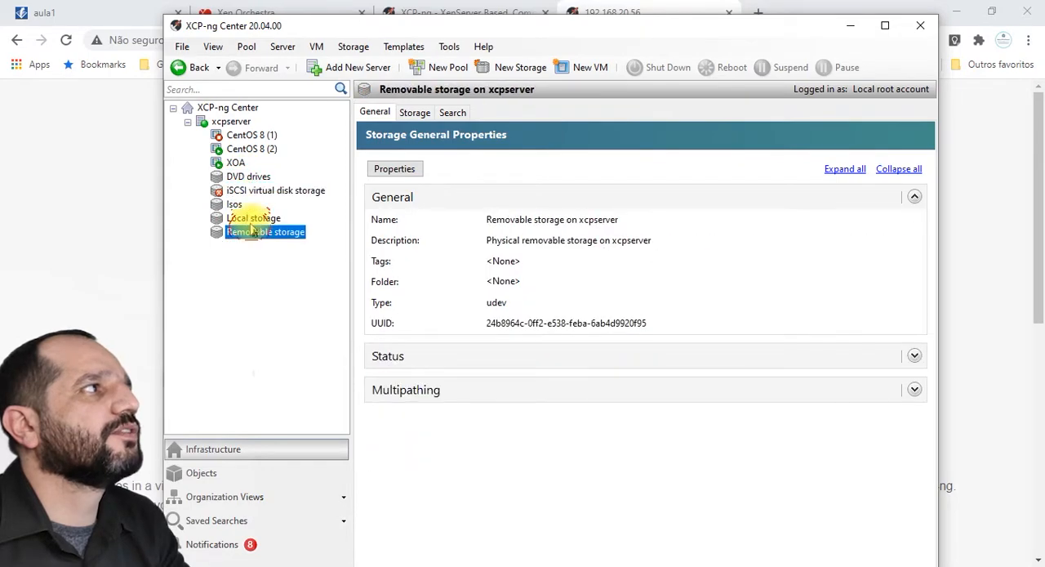
left_click(237, 205)
Step: Forget the iSCSI virtual disk storage repository and return to the xcpserver properties
right_click(277, 191)
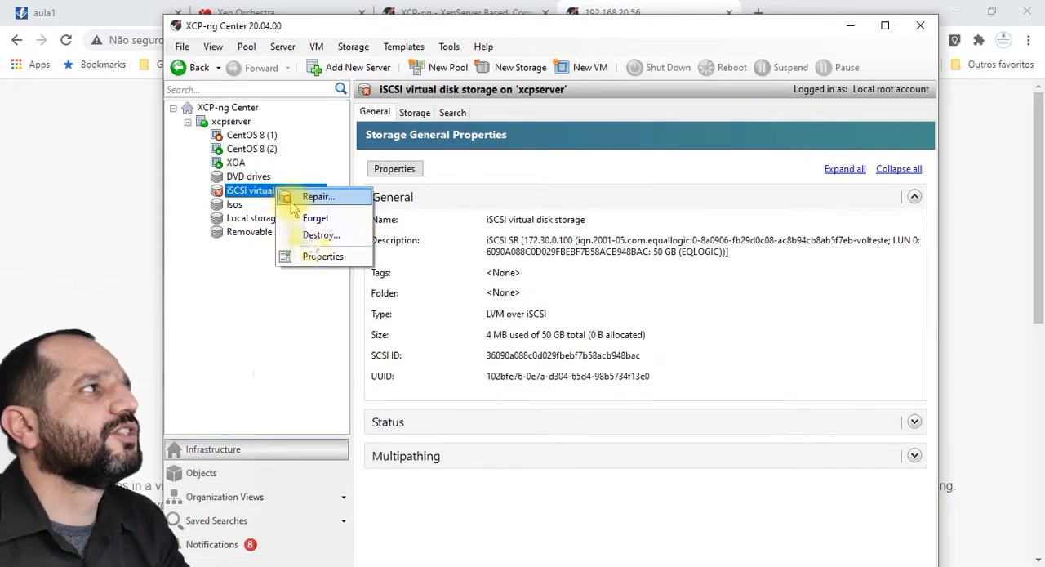
left_click(315, 218)
left_click(235, 205)
left_click(231, 120)
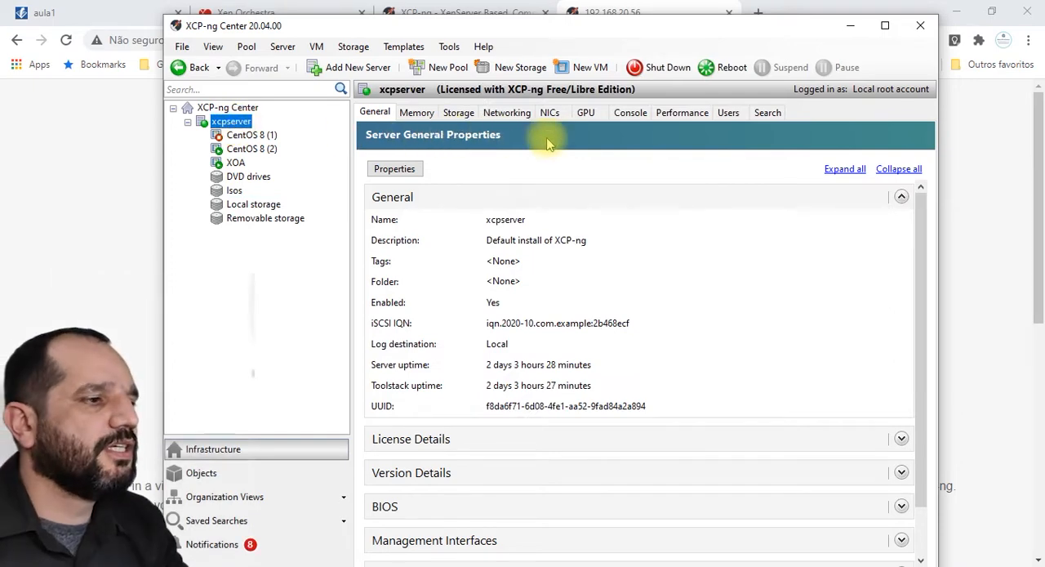
Step: Switch to the browser and open Xen Orchestra's Quick Deploy from the host's welcome page
left_click(24, 219)
scroll(454, 378, "down", 1)
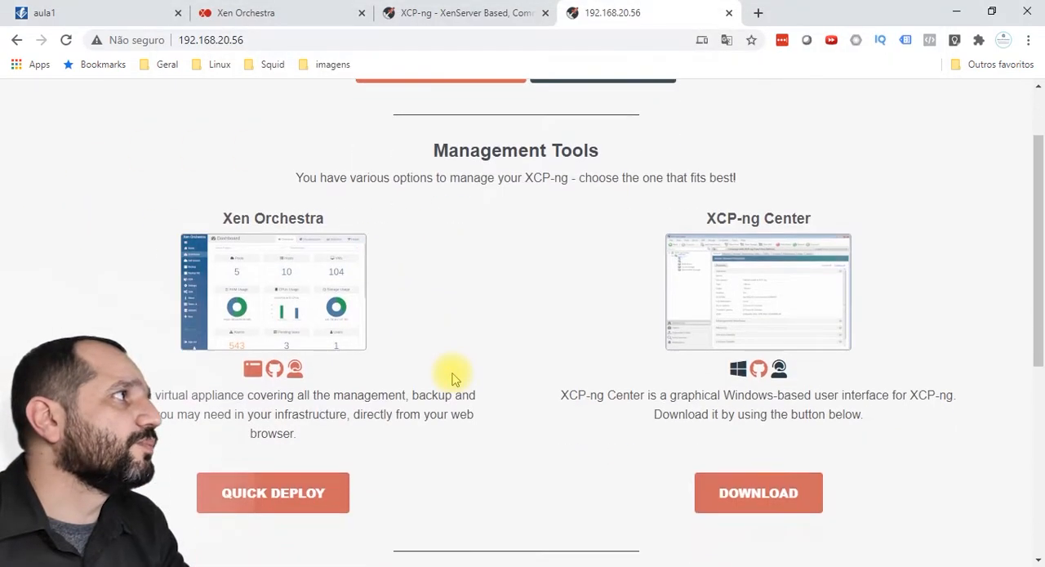
scroll(425, 384, "up", 1)
scroll(367, 388, "down", 2)
scroll(384, 409, "up", 2)
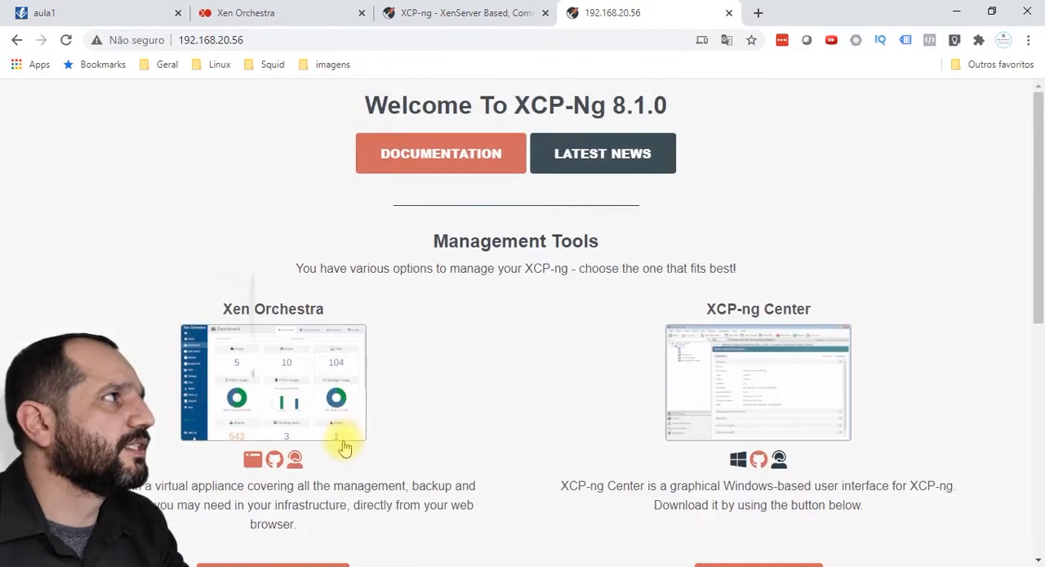
scroll(441, 343, "down", 2)
left_click(285, 464)
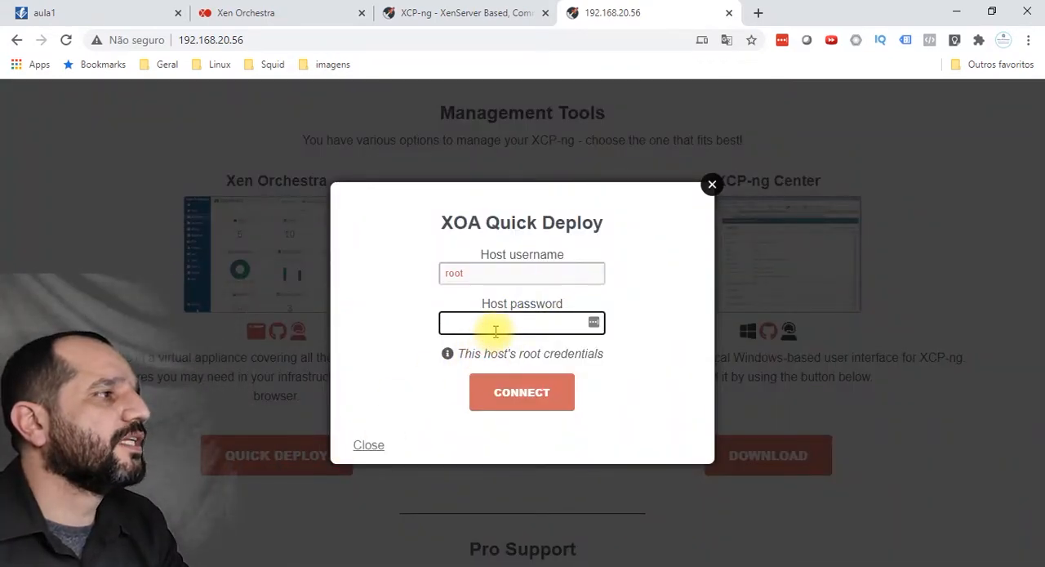
Step: Enter the host's root password in XOA Quick Deploy, connect, and clear the browser's password prompts
type("•••")
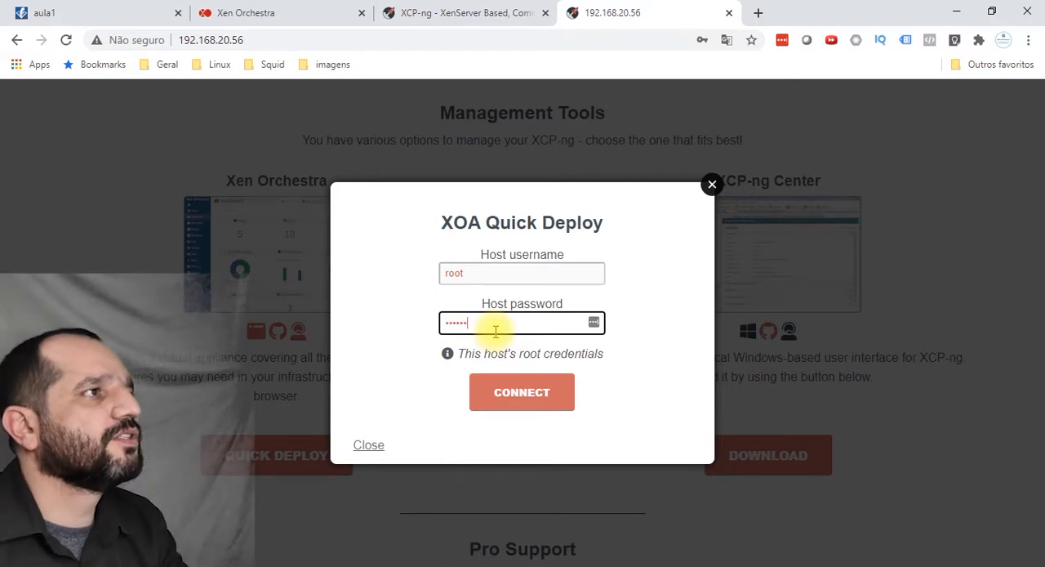
left_click(532, 396)
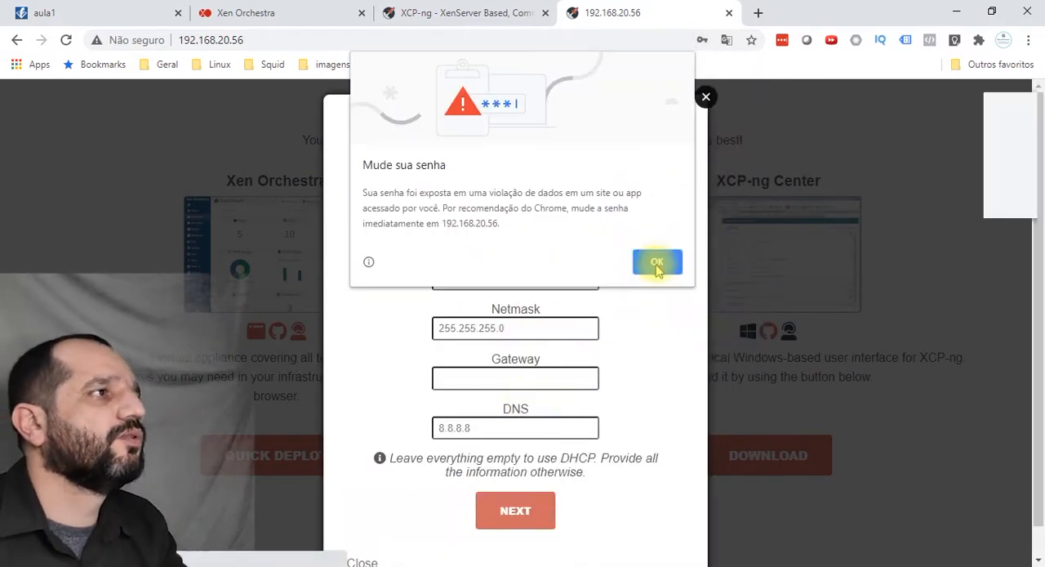
left_click(658, 268)
left_click(561, 186)
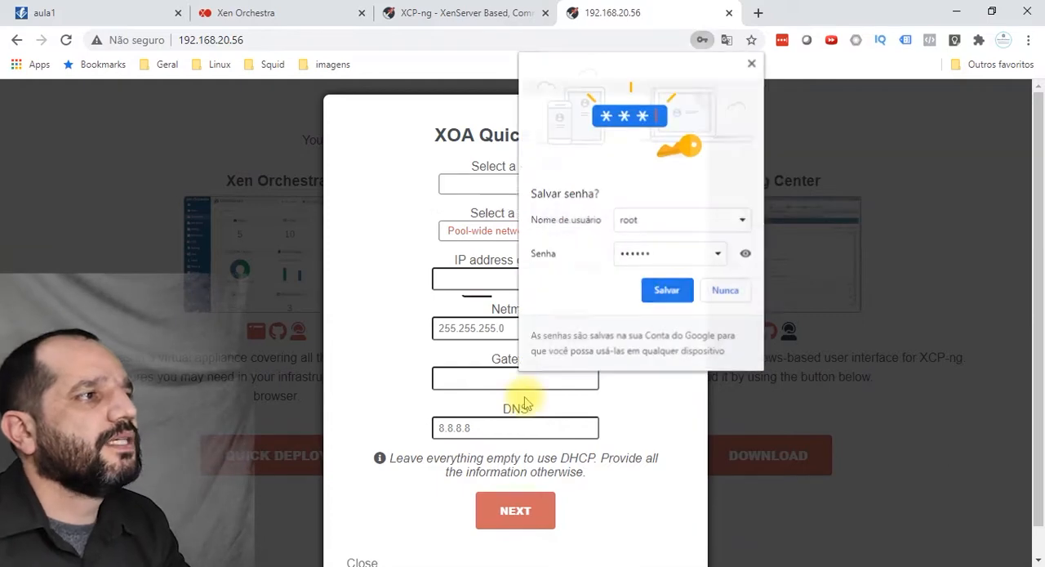
left_click(666, 290)
left_click(660, 263)
Step: Choose Local storage for the XOA deployment and set the appliance's IP address to 192.168.20.55
left_click(559, 186)
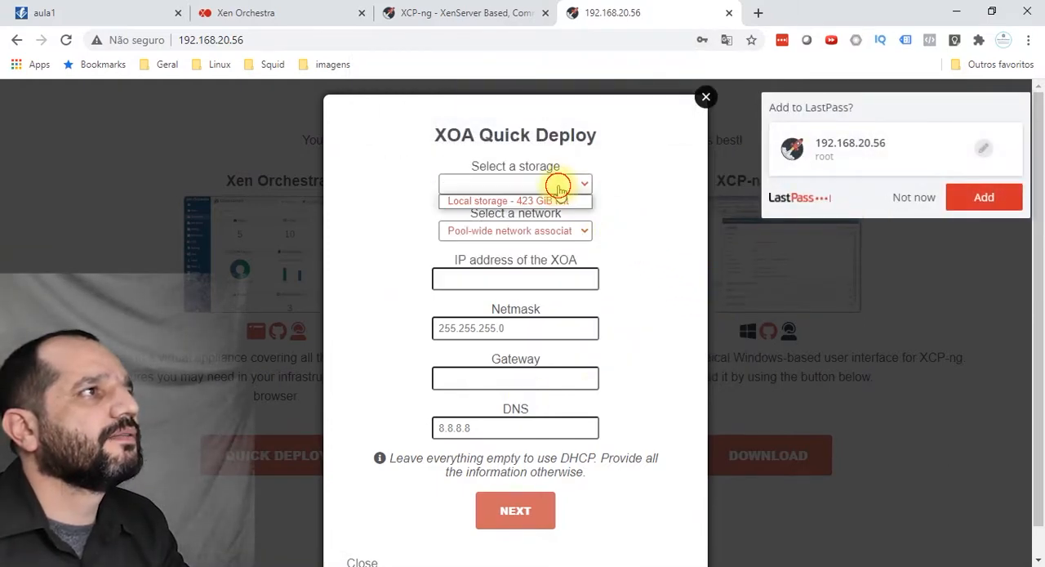
left_click(520, 200)
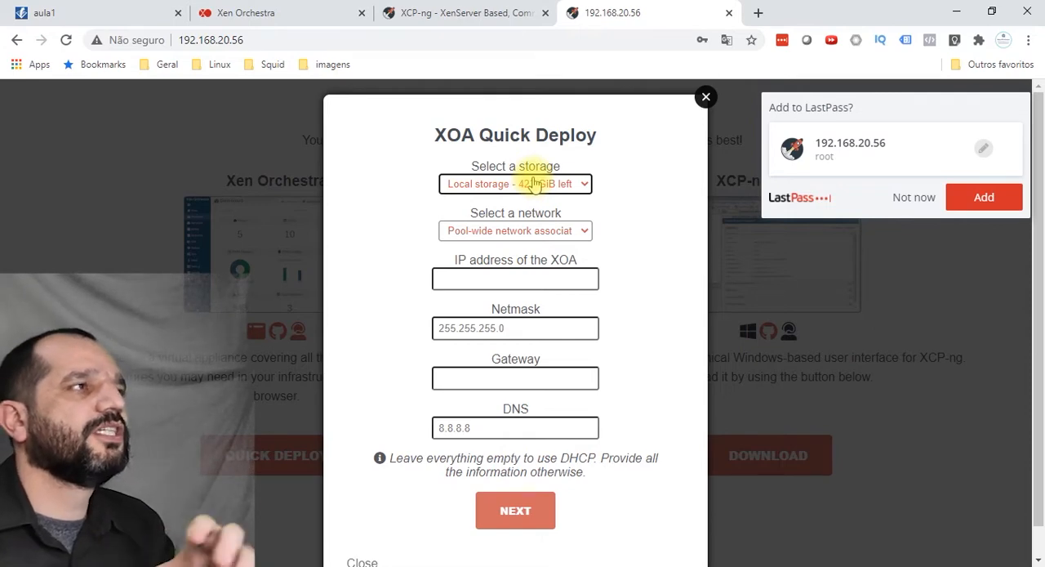
left_click(554, 279)
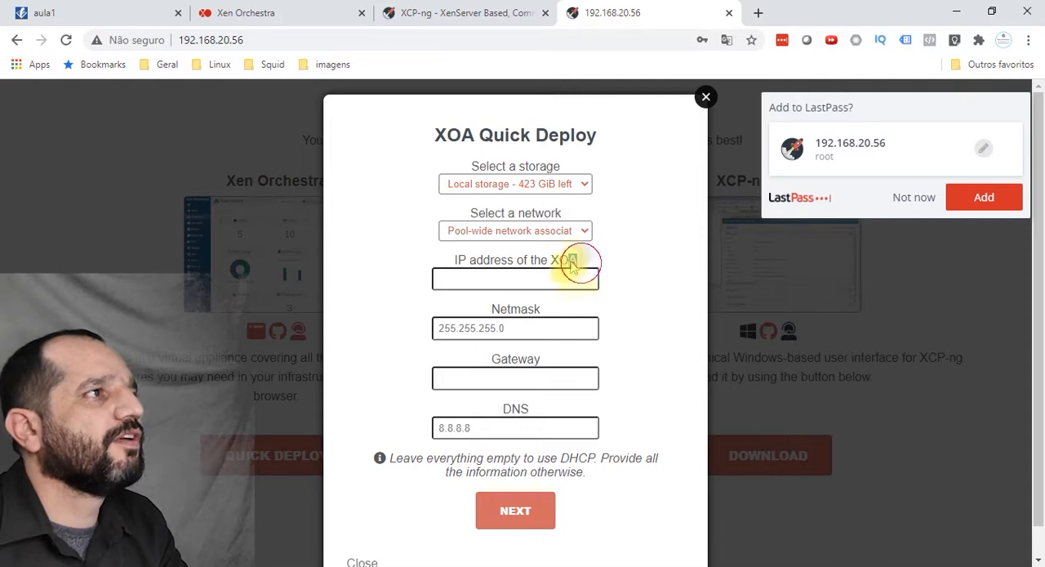
left_click_drag(578, 260, 551, 260)
left_click(556, 276)
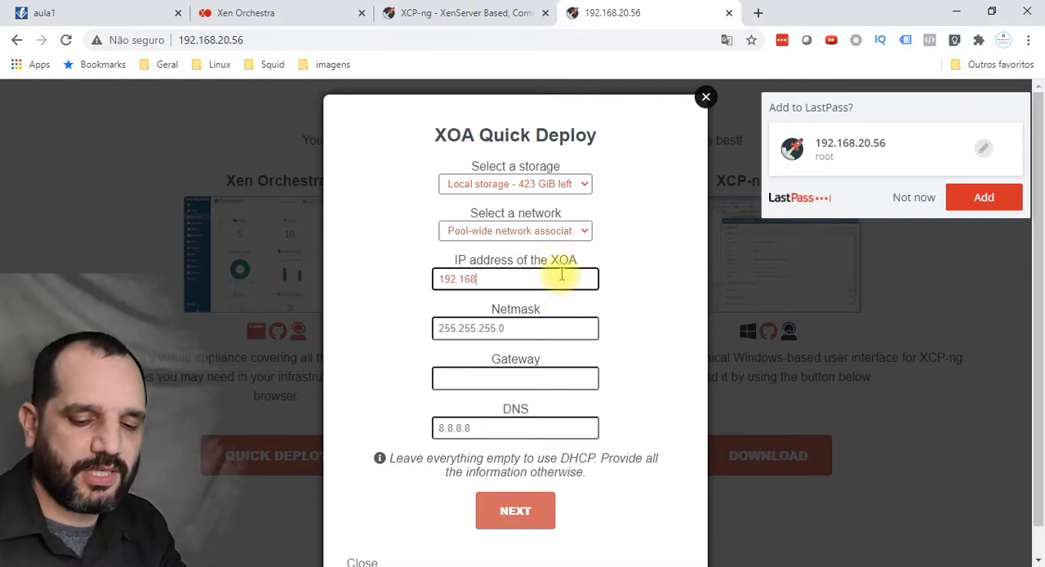
type(".20.55")
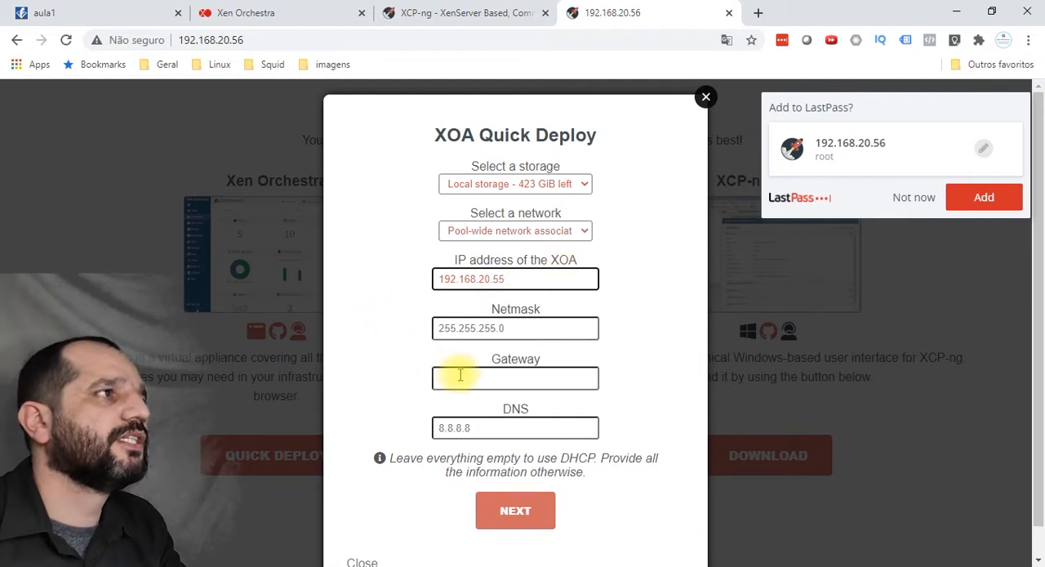
Step: Set both the XOA gateway and DNS to 192.168.20.9, and close the deployment form without deploying
left_click(494, 380)
type("192")
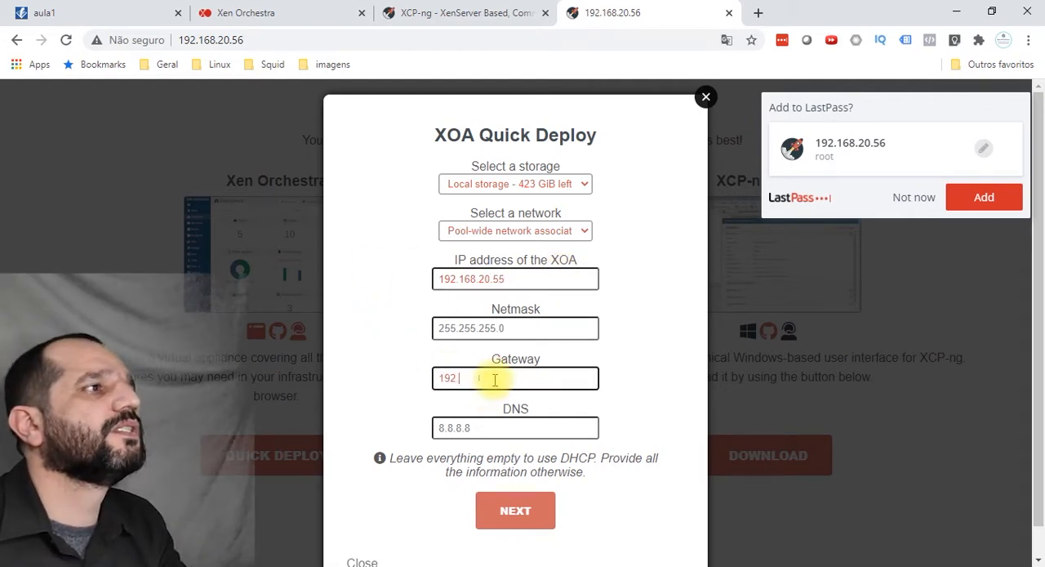
type(".168.20.9")
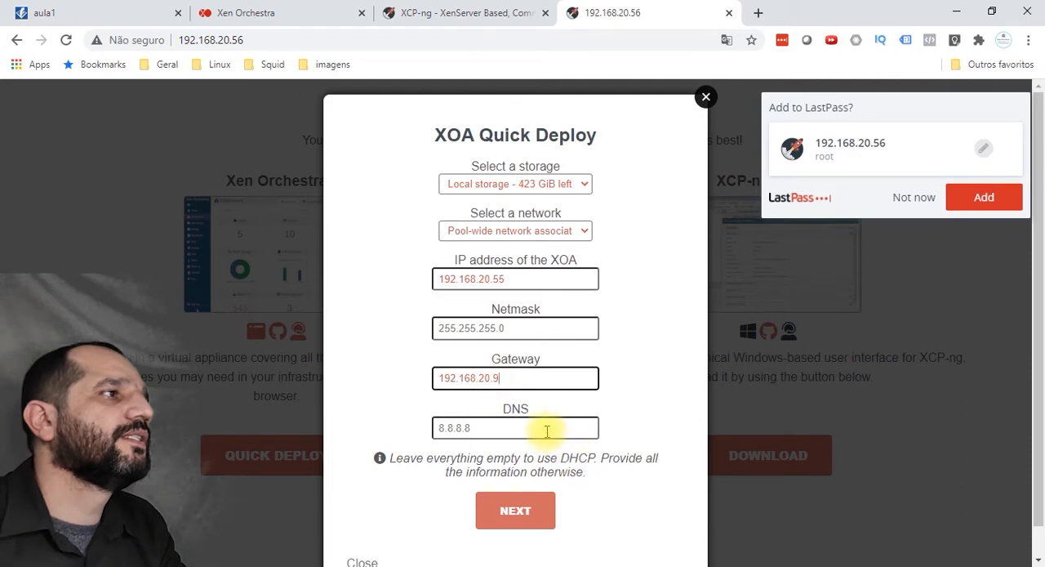
left_click(543, 427)
type("9")
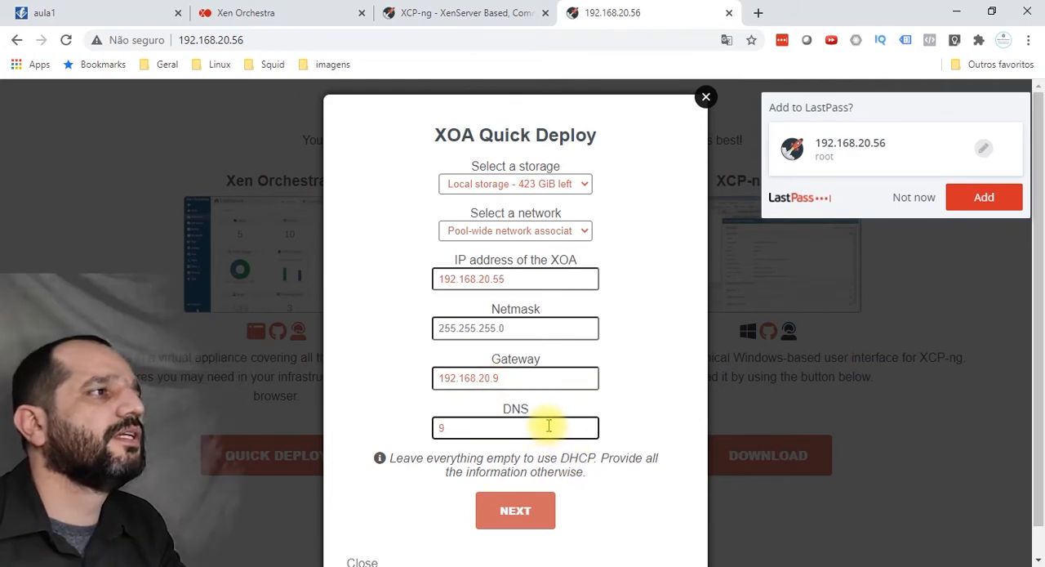
key("BackSpace")
type("192.168.20.9")
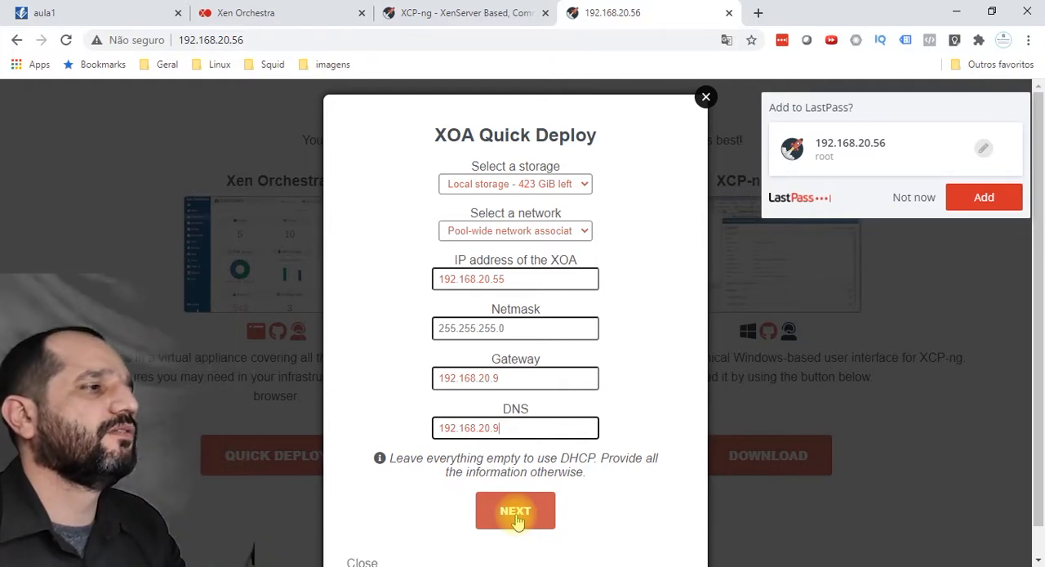
left_click(705, 96)
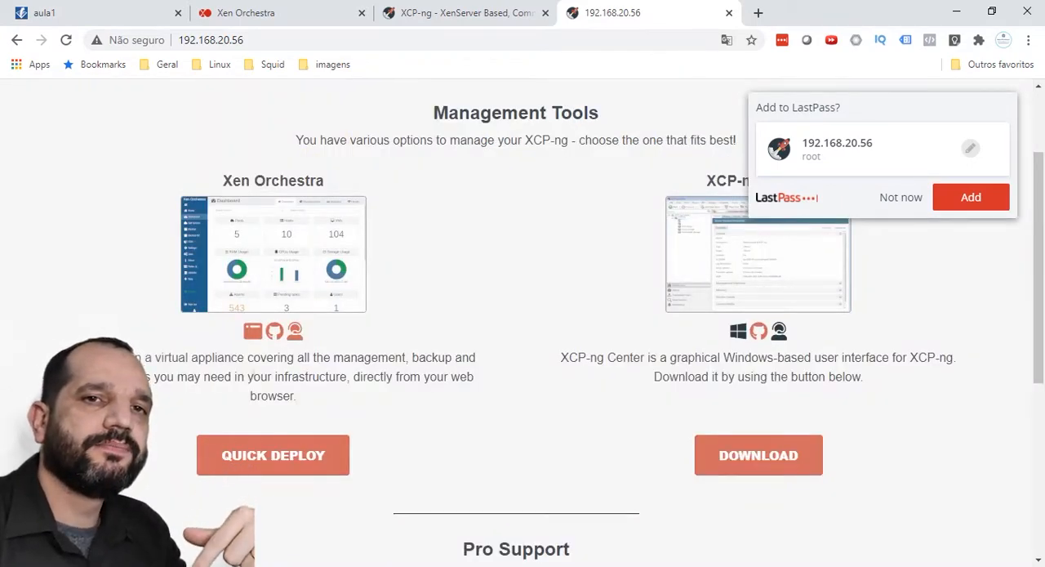
Step: Switch back to XCP-ng Center and open the console of the XOA virtual machine
key("alt+Tab")
left_click(235, 163)
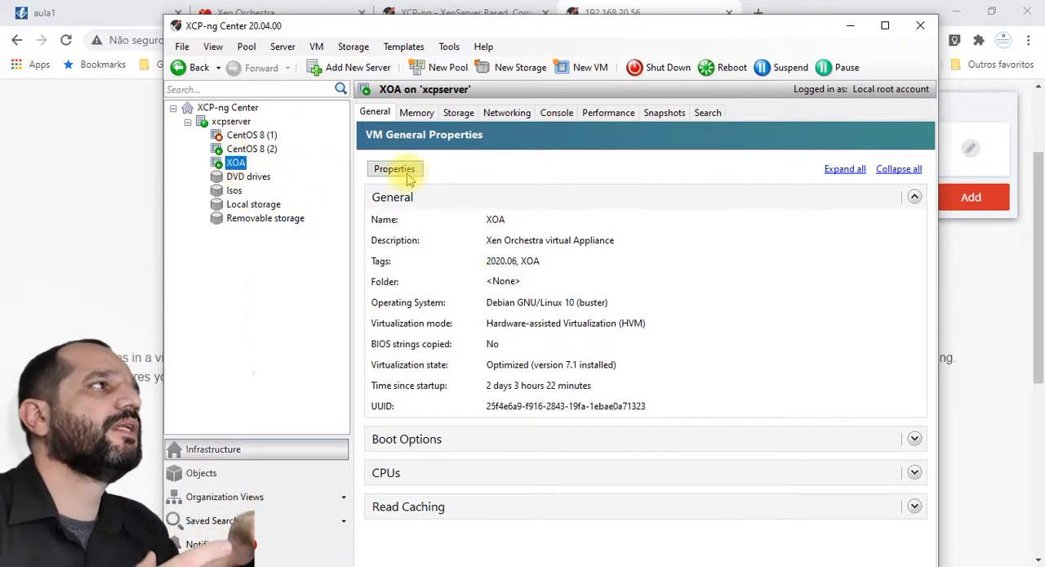
left_click(569, 116)
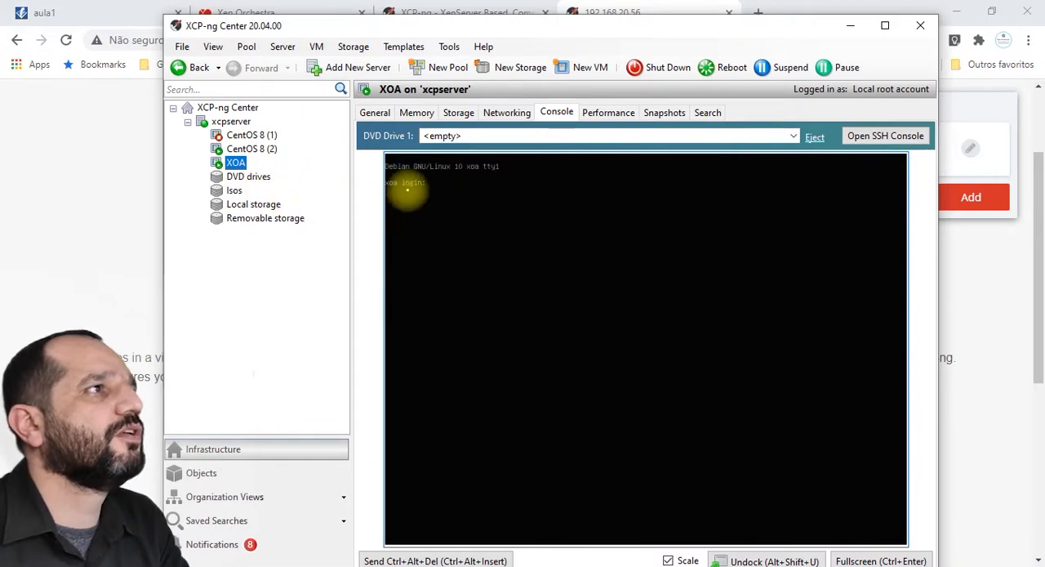
Step: Switch to the browser's Xen Orchestra page at 192.168.20.55 and sign out of the current session
left_click(233, 162)
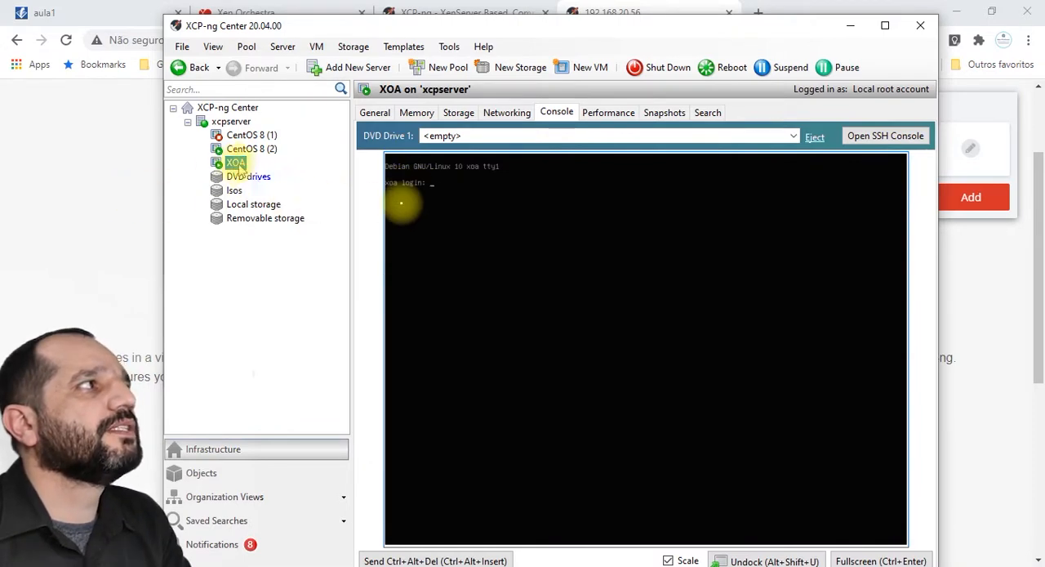
left_click(115, 200)
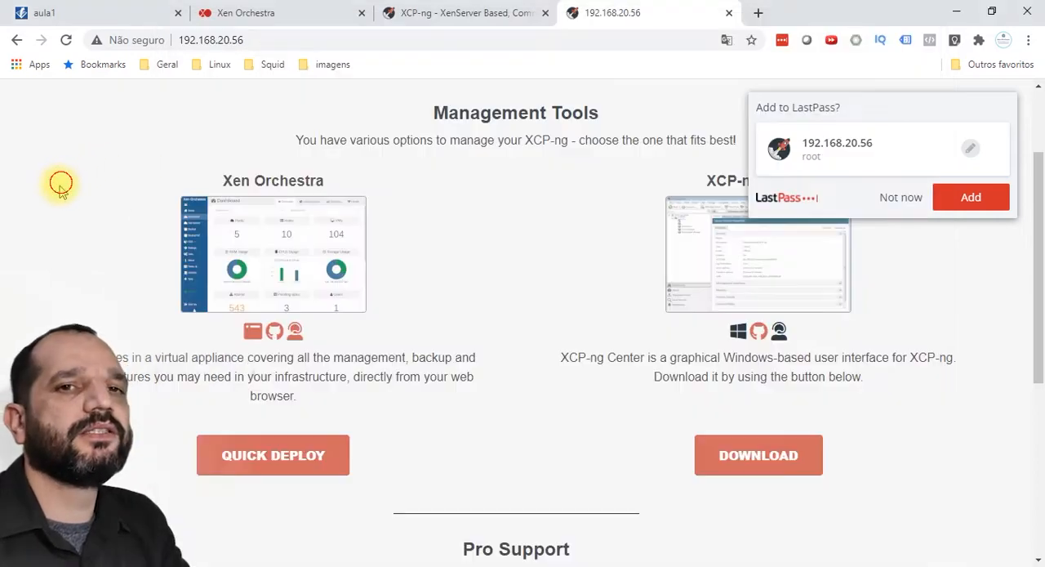
left_click(310, 10)
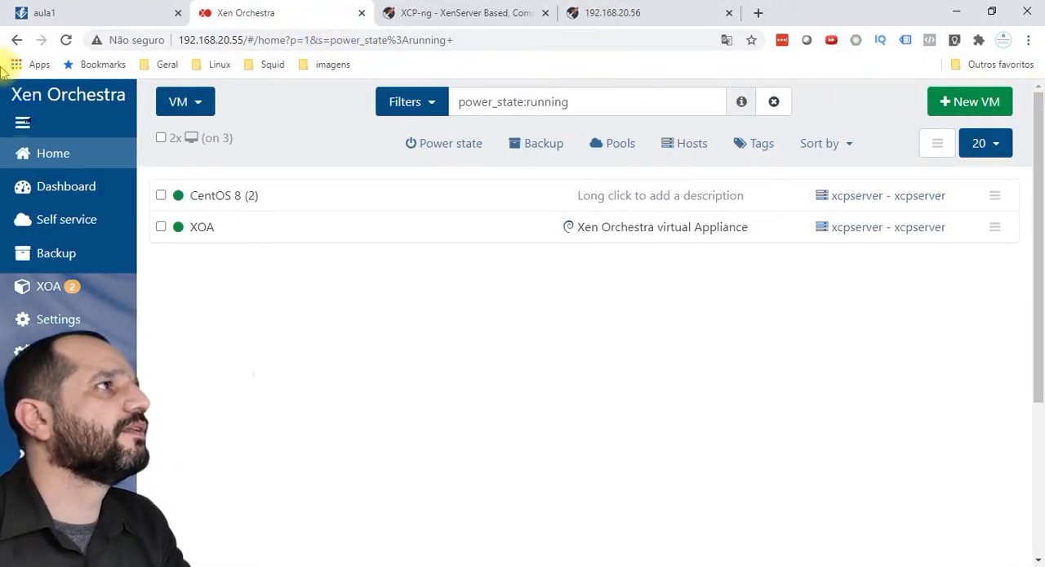
left_click(22, 121)
scroll(366, 422, "down", 5)
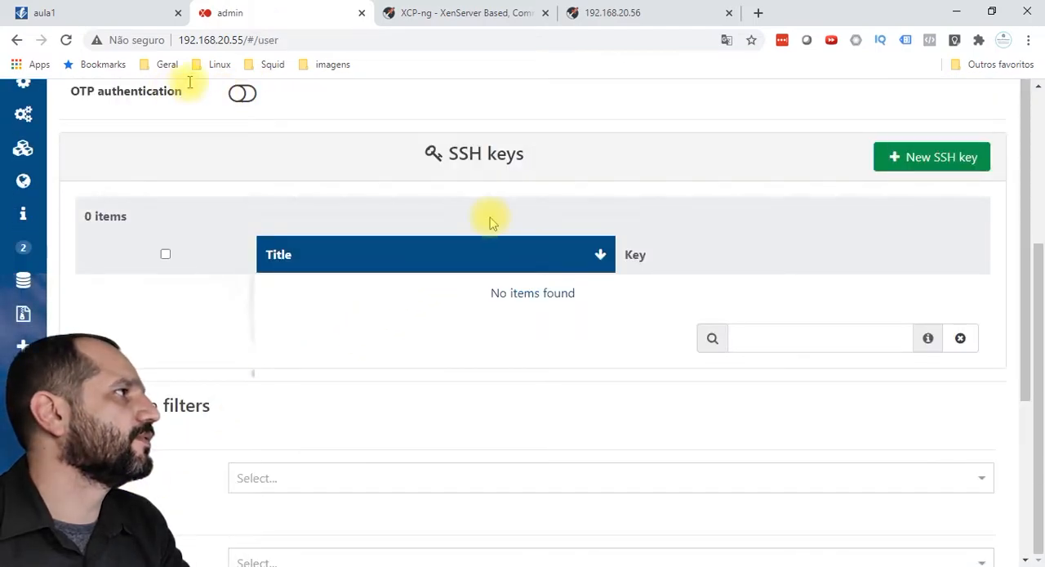
scroll(490, 217, "up", 5)
Step: Sign in to Xen Orchestra as admin with the account password, and decline saving the login to LastPass
left_click(479, 356)
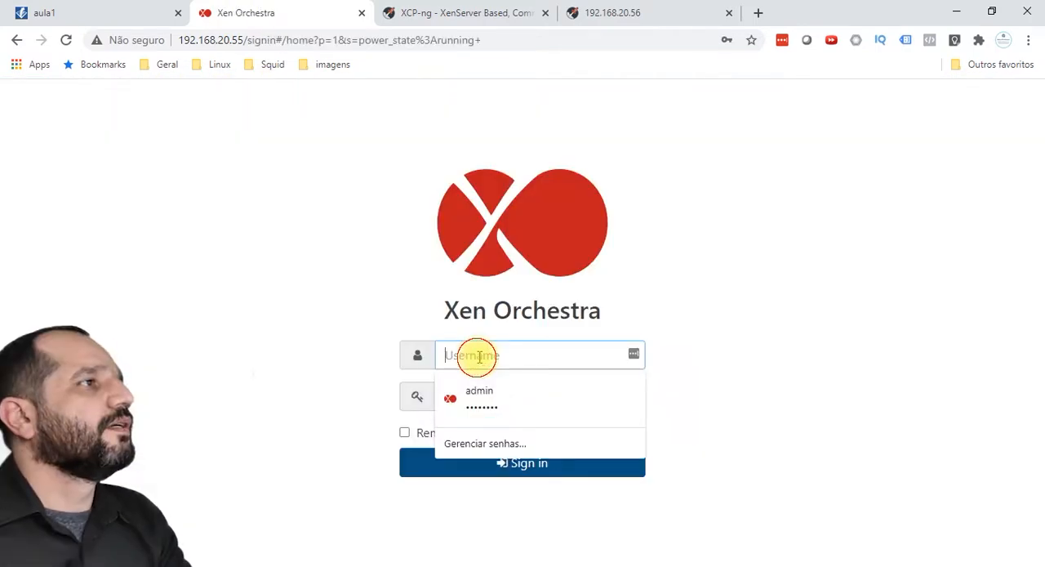
left_click(793, 221)
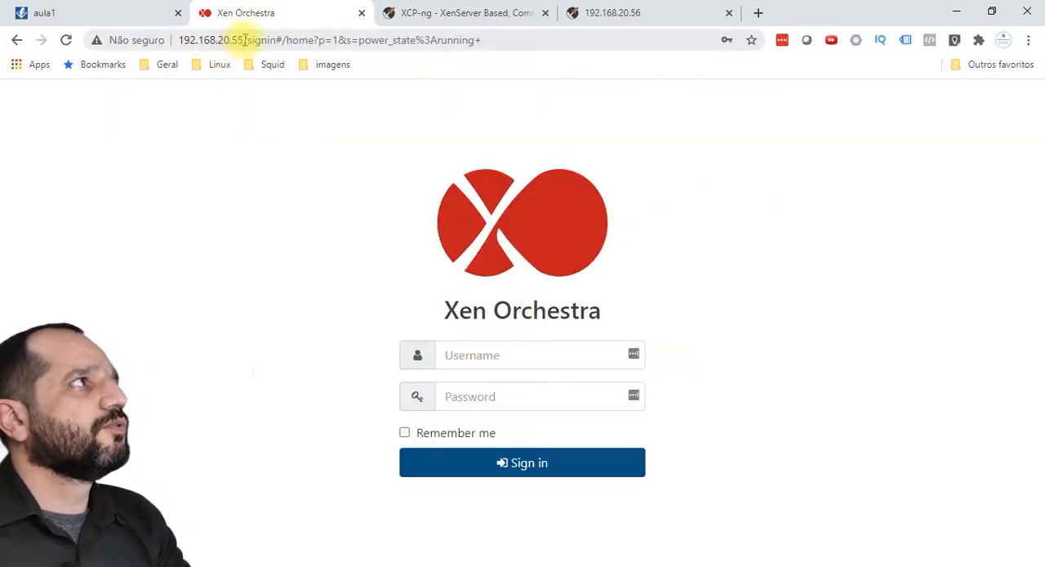
left_click(488, 357)
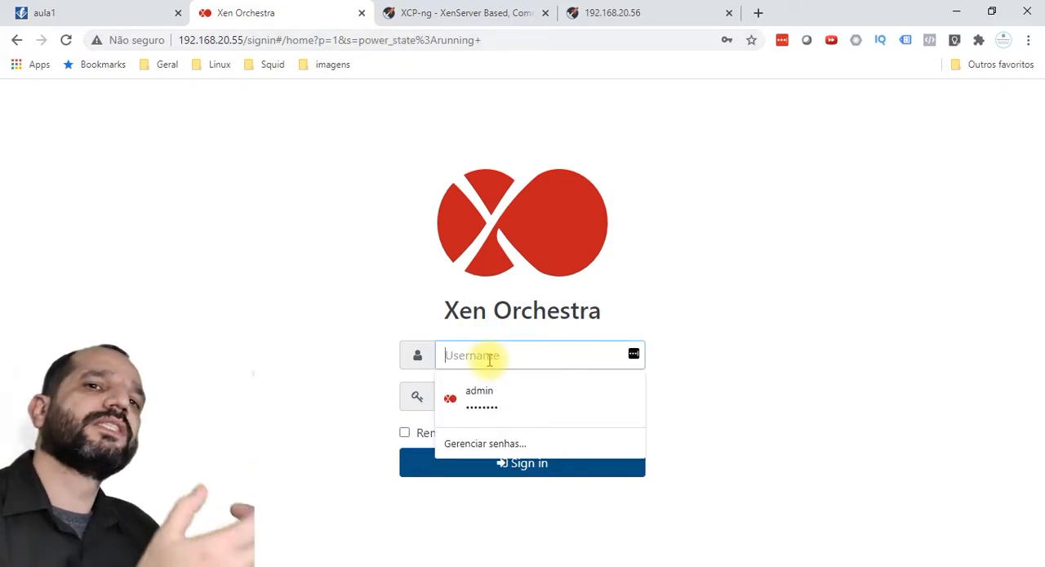
type("admin")
key("Tab")
type("ad")
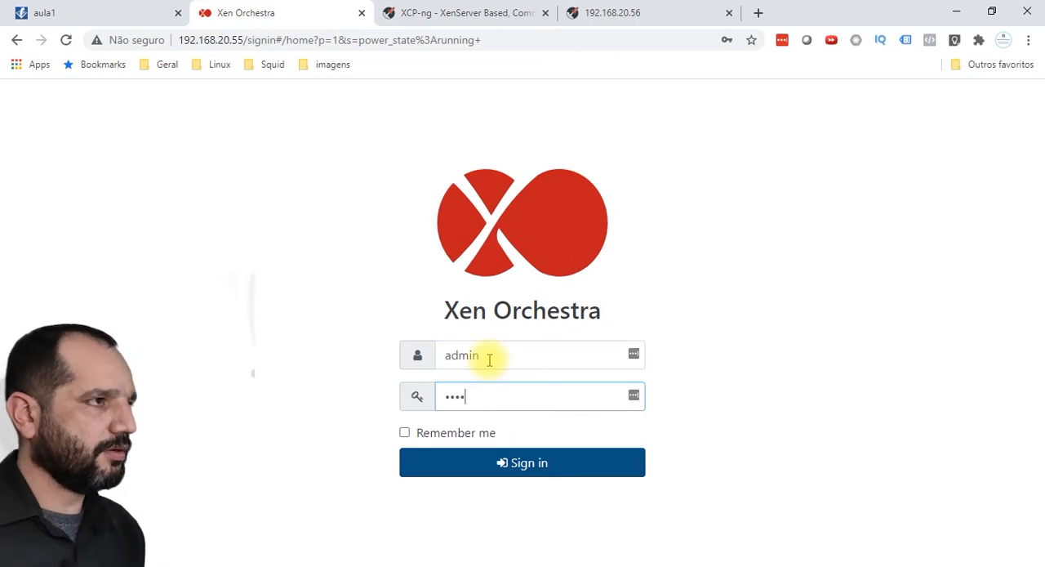
key("Return")
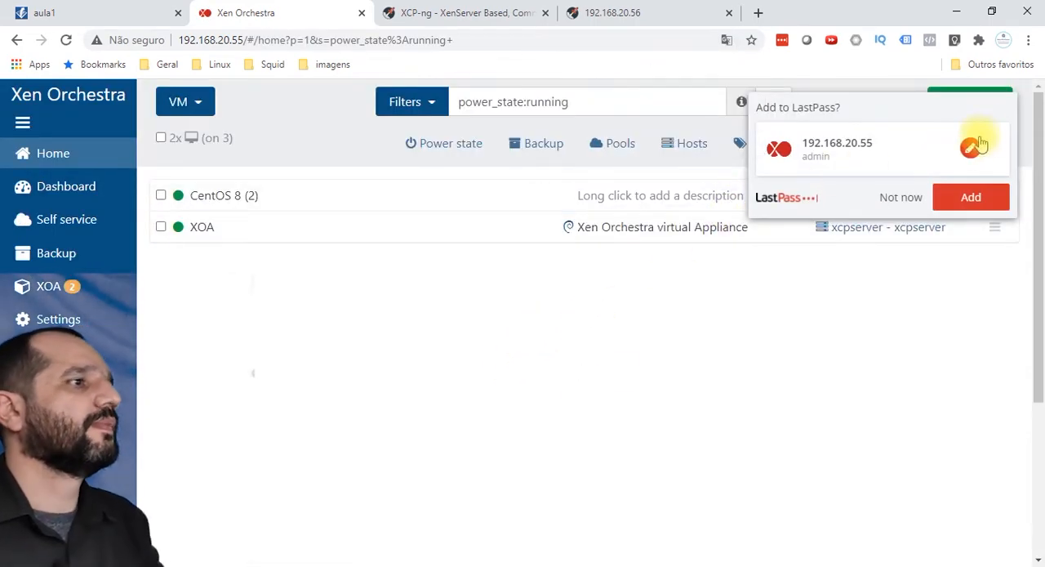
left_click(901, 198)
Step: Open the Xen Orchestra dashboard overview and examine its pool, host, VM, resource usage, alarm, task and power state summaries
mouse_move(117, 281)
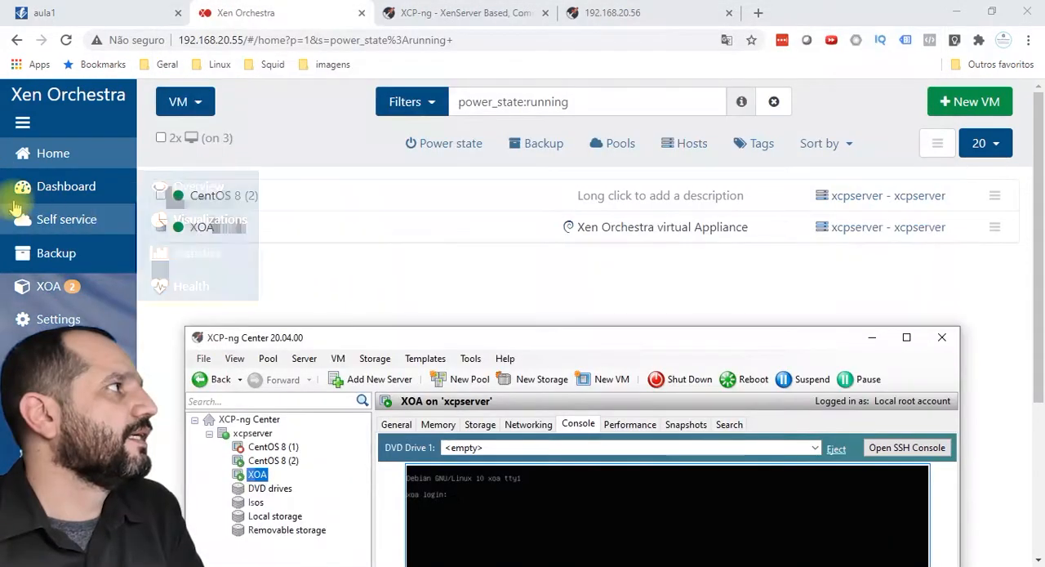
left_click(72, 190)
scroll(801, 274, "down", 3)
scroll(796, 274, "up", 3)
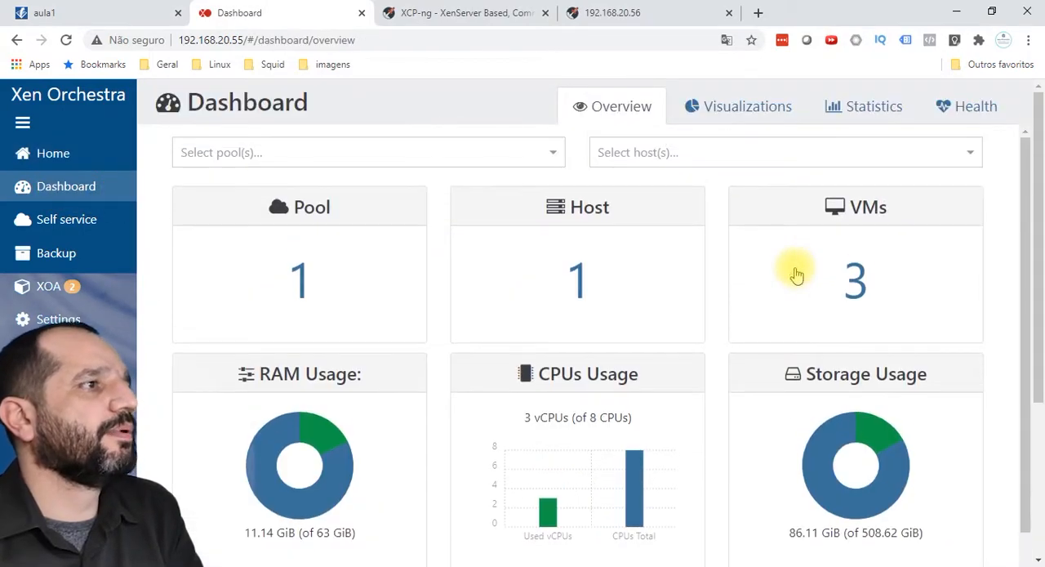
scroll(793, 272, "down", 3)
scroll(833, 294, "up", 3)
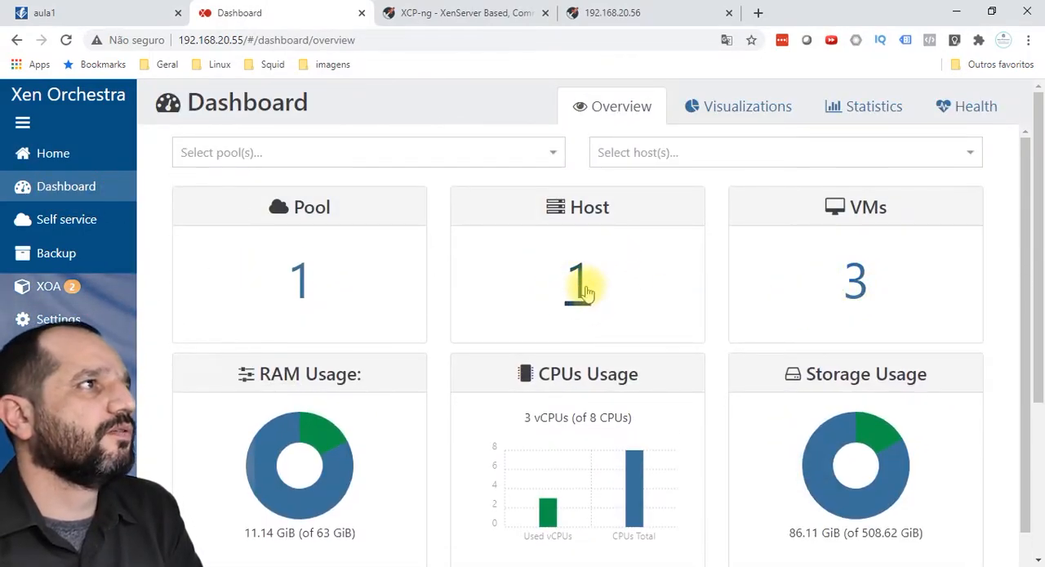
scroll(498, 290, "down", 3)
scroll(327, 294, "up", 3)
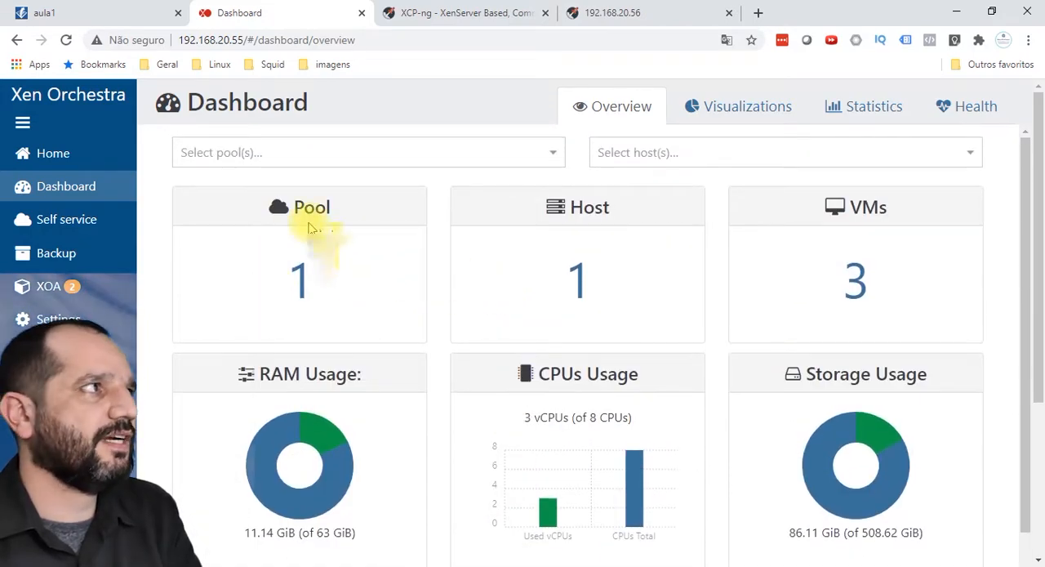
scroll(593, 310, "down", 3)
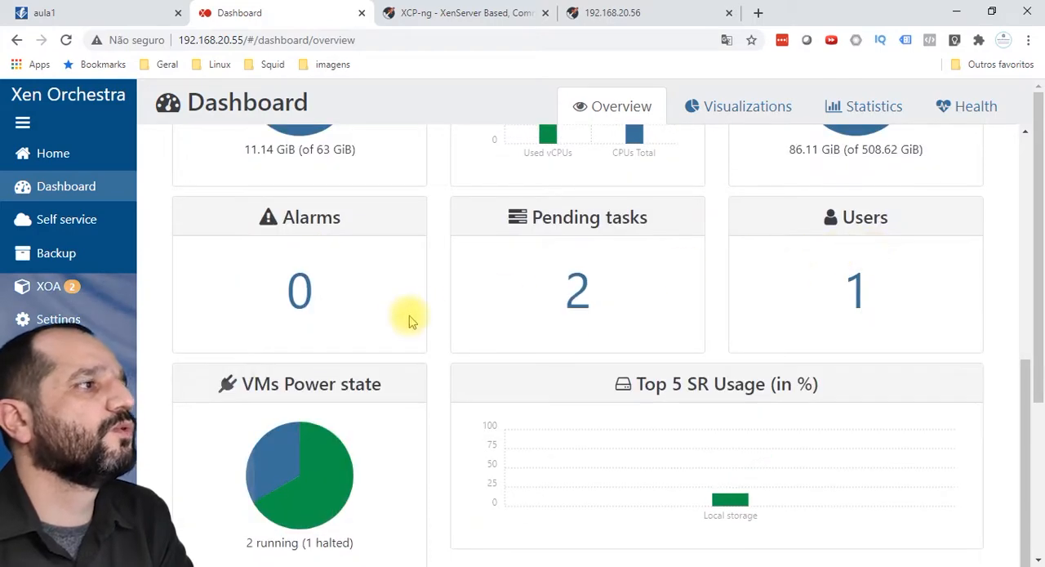
scroll(401, 278, "down", 1)
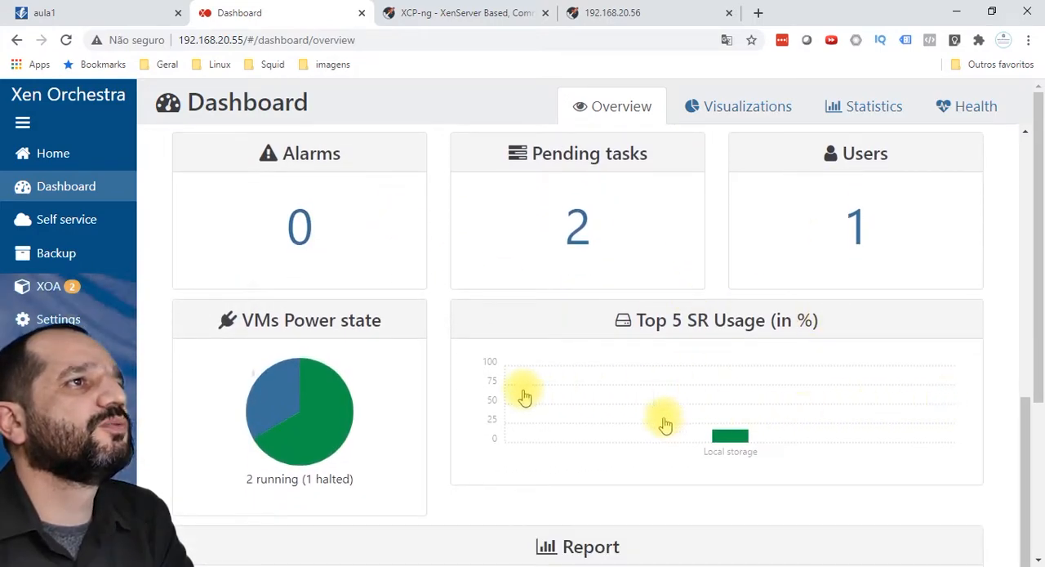
scroll(665, 419, "down", 2)
scroll(409, 327, "up", 2)
mouse_move(78, 167)
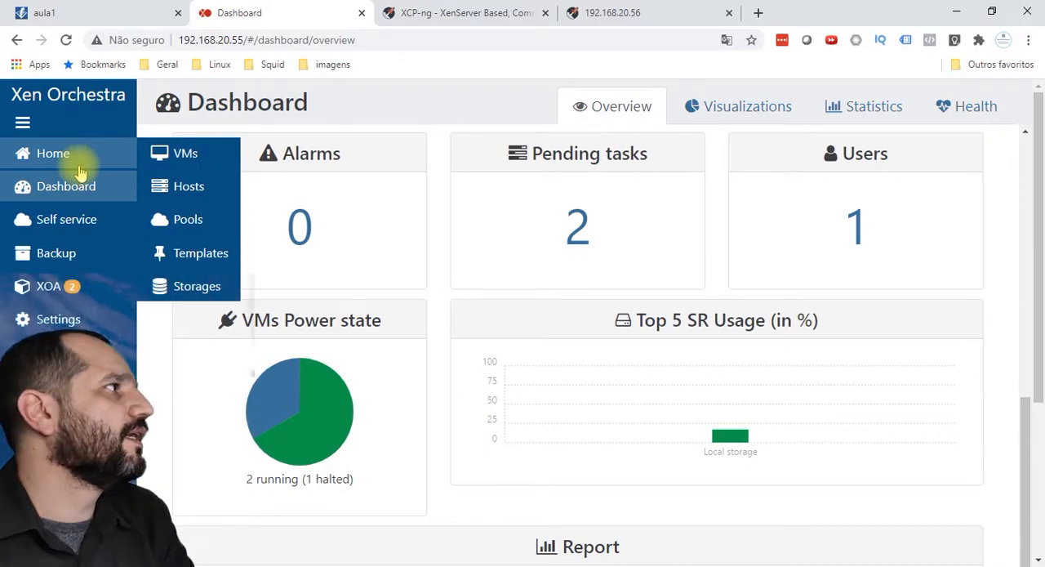
mouse_move(56, 252)
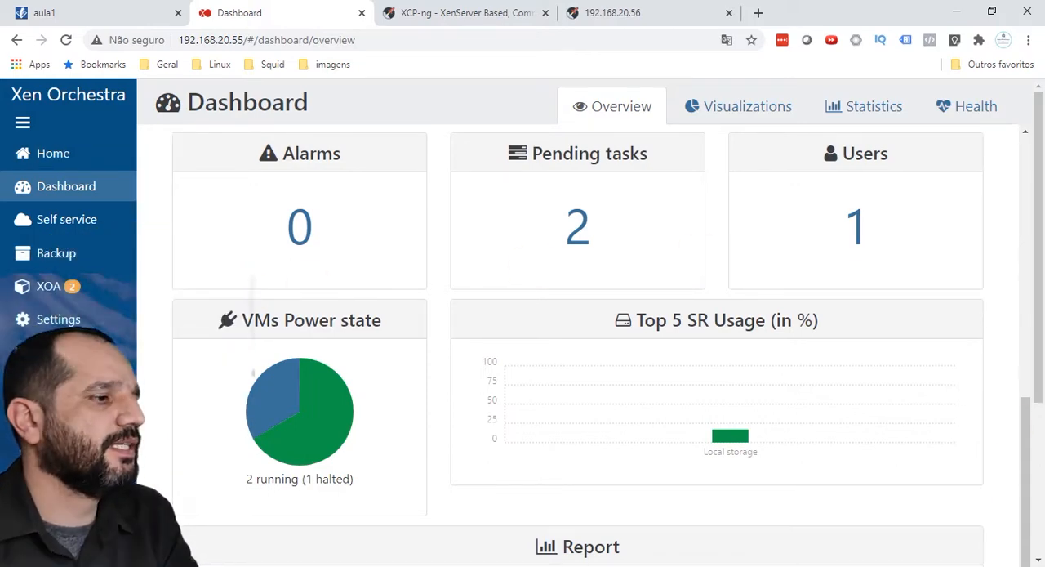
Step: Switch to XCP-ng Center, look over its management commands for comparison, and minimize it to return to Xen Orchestra
key("alt+Tab")
left_click_drag(521, 337, 574, 111)
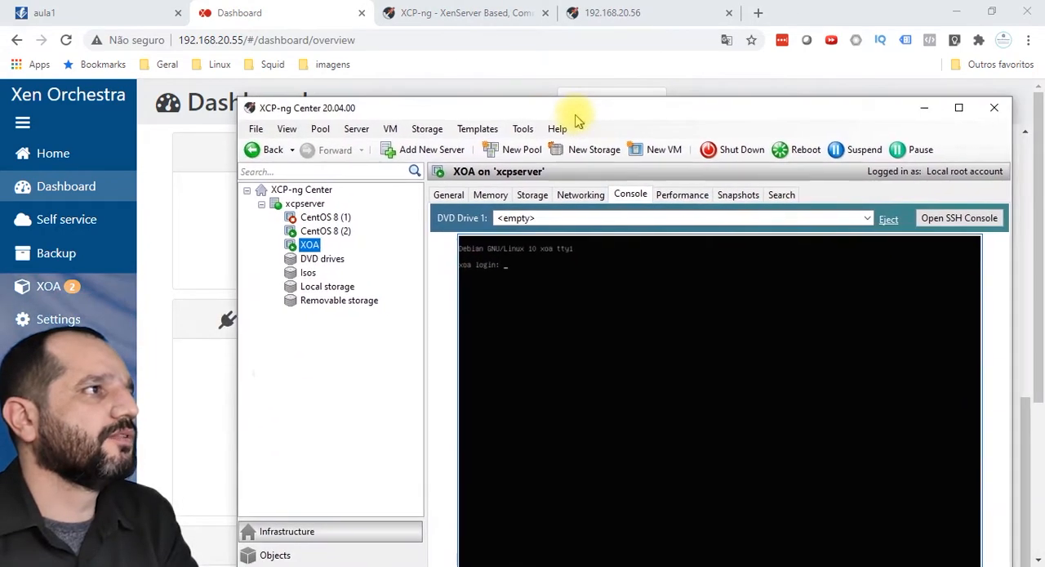
left_click(426, 129)
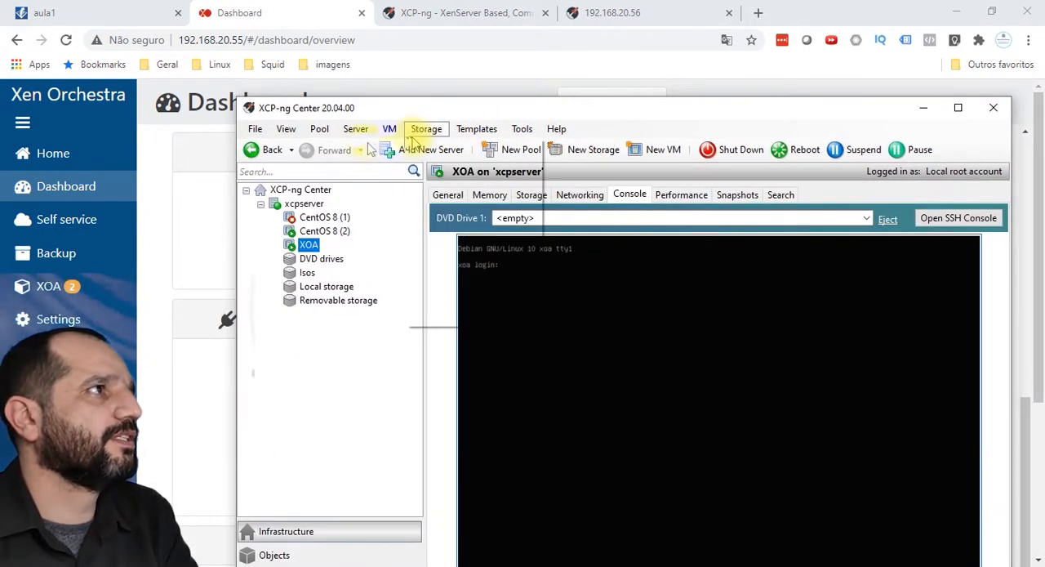
left_click(426, 129)
left_click(390, 129)
left_click(312, 132)
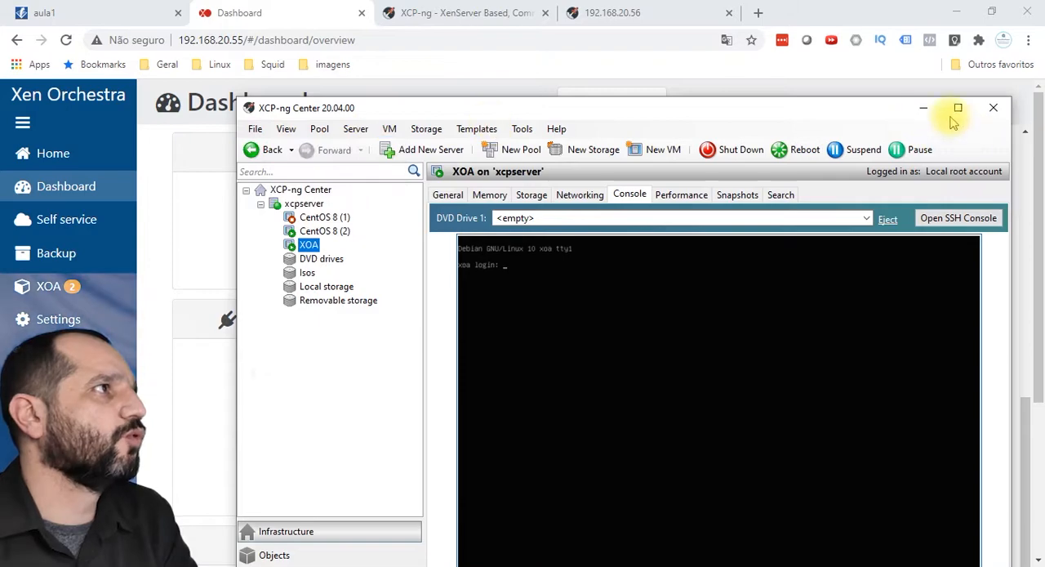
left_click(923, 108)
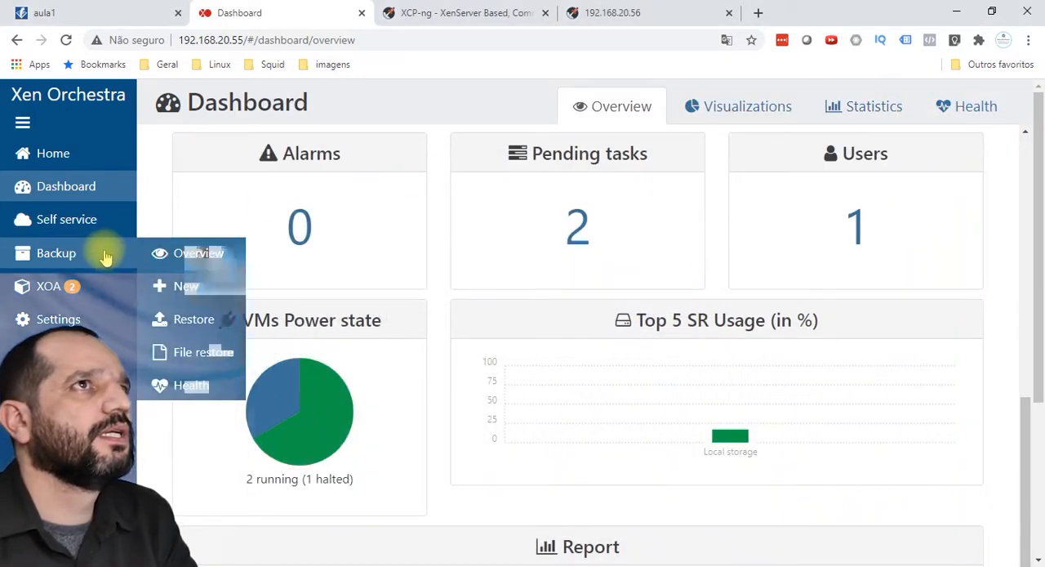
Step: Examine the Xen Orchestra navigation sections, including Backup, Settings, Jobs, Hub, Proxies, Tasks and Import
mouse_move(96, 346)
mouse_move(100, 319)
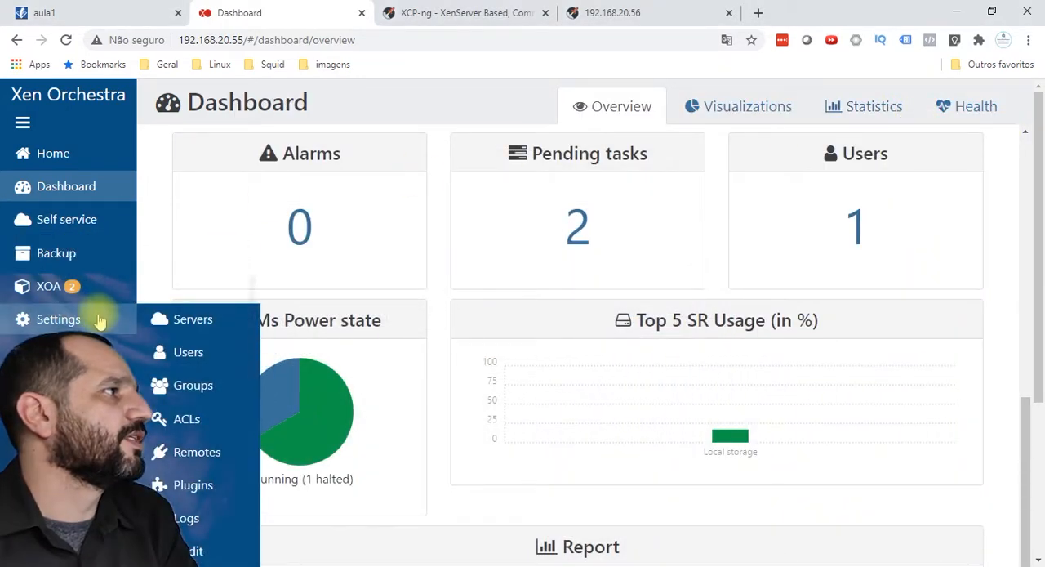
scroll(99, 321, "down", 2)
scroll(99, 321, "up", 2)
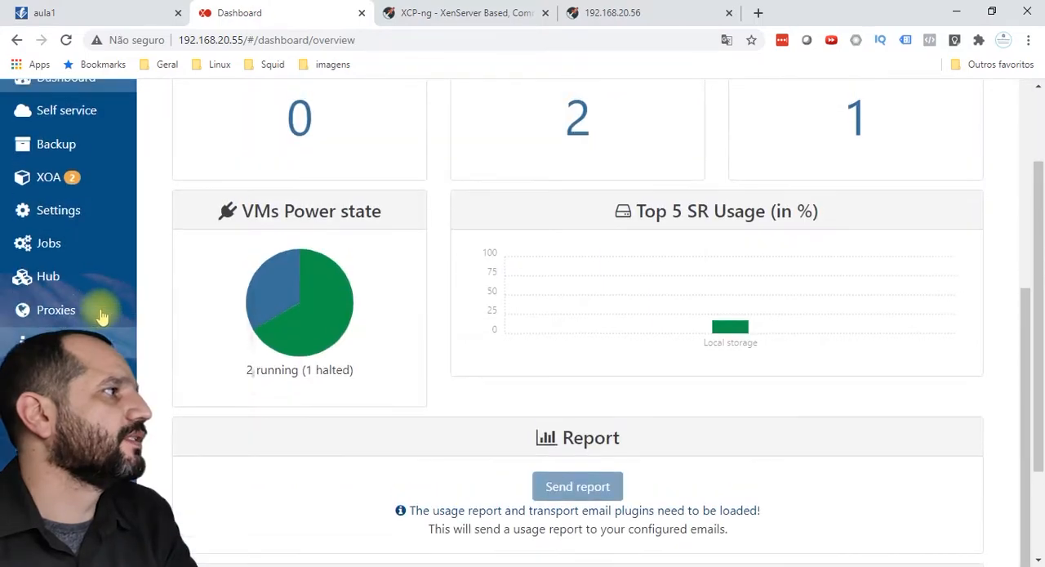
scroll(99, 321, "down", 2)
scroll(99, 321, "up", 2)
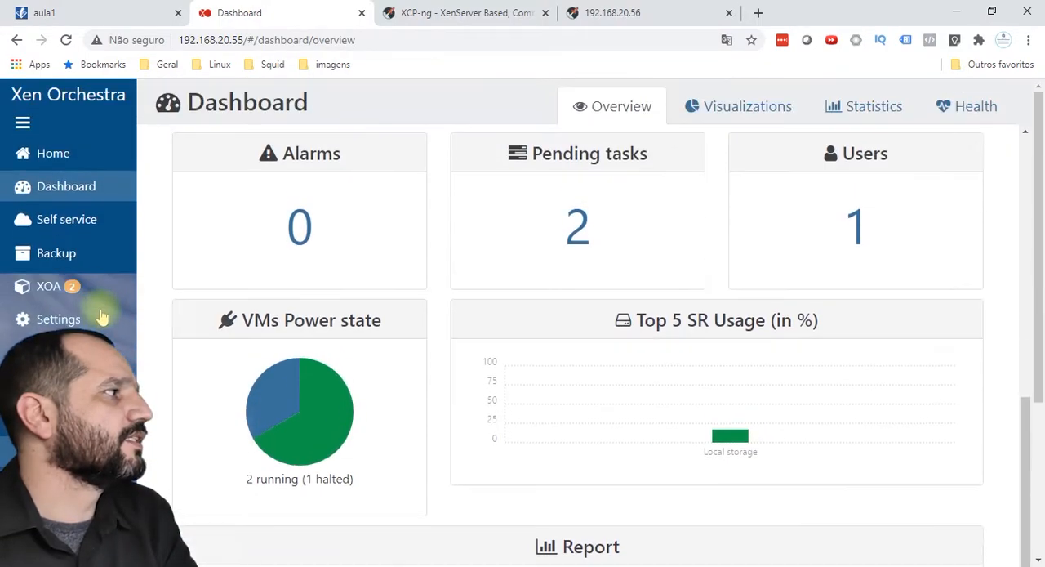
scroll(207, 412, "down", 3)
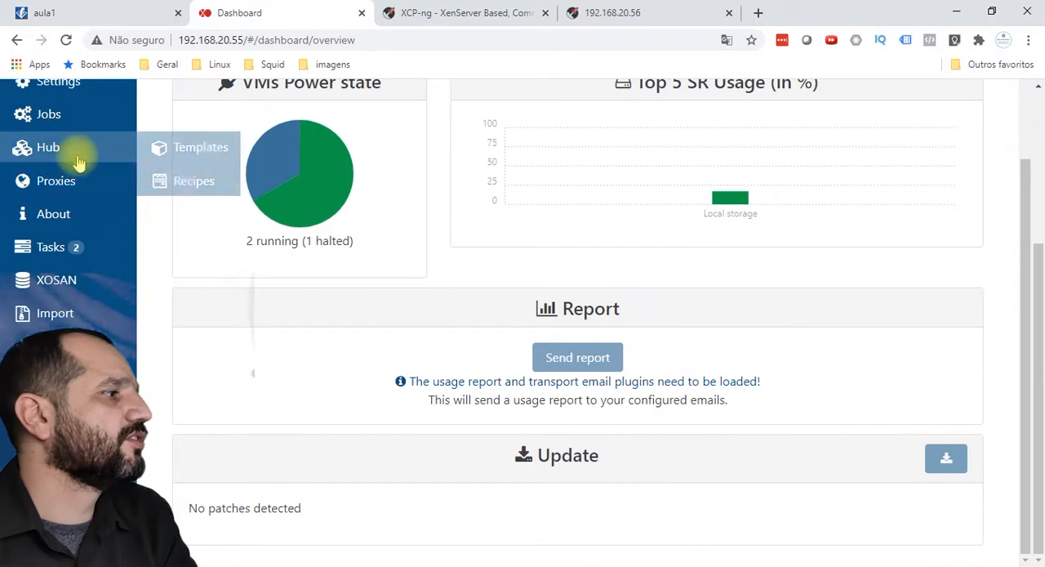
mouse_move(106, 83)
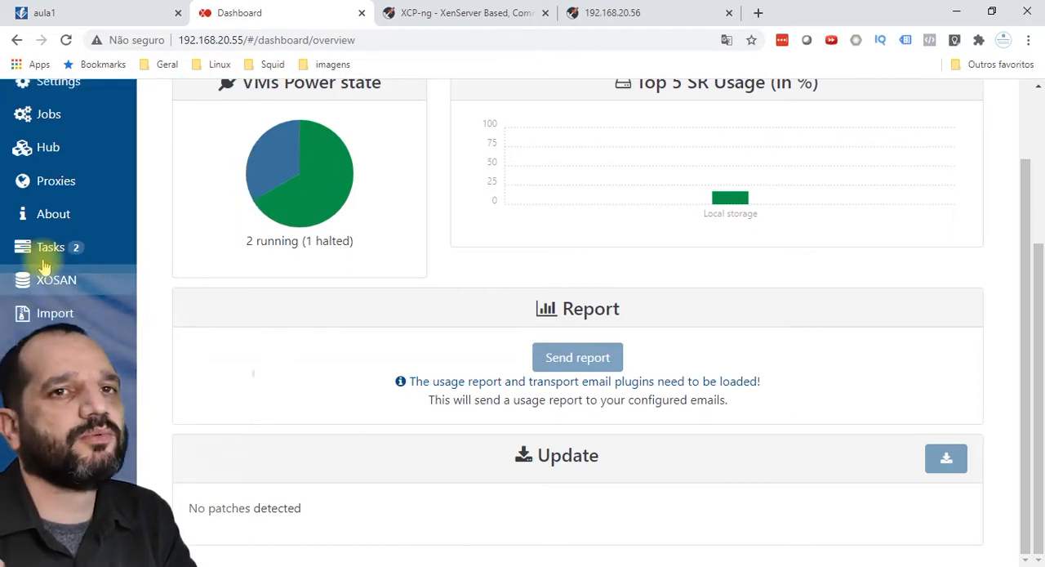
scroll(66, 249, "up", 3)
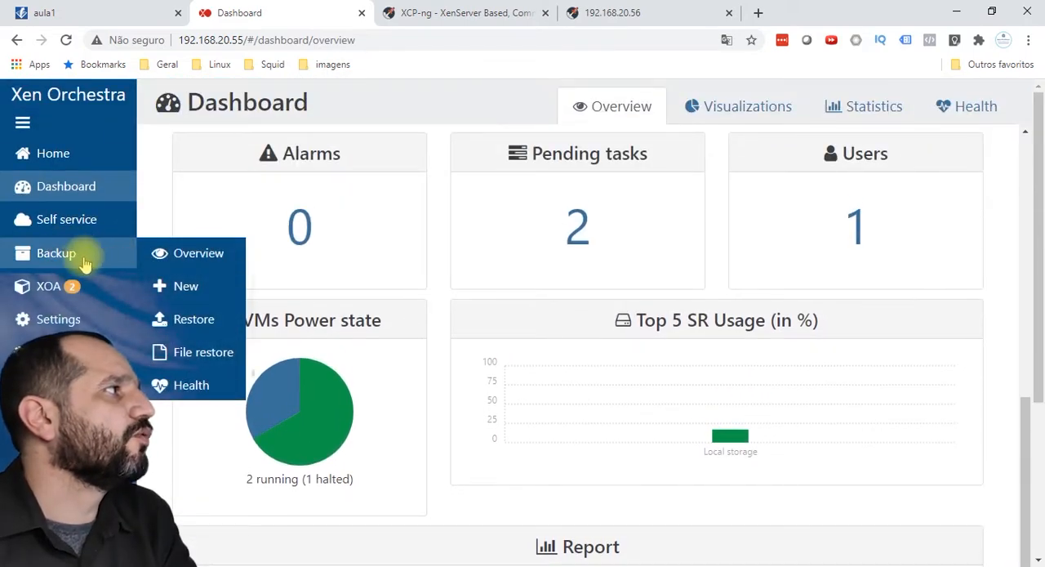
mouse_move(70, 188)
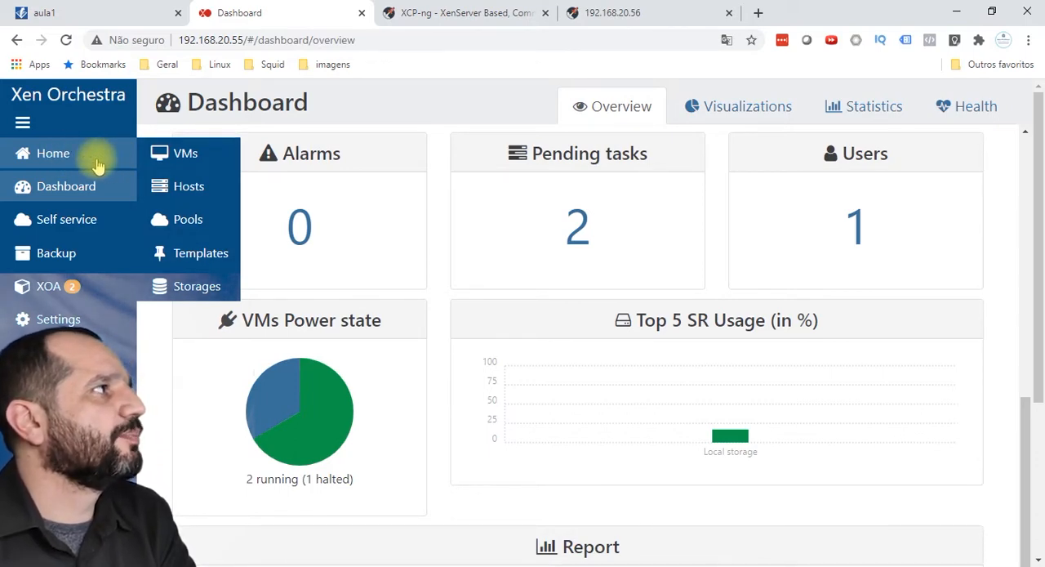
Step: Open the CentOS 8 (2) virtual machine from the running VM list and examine its advanced settings
left_click(78, 155)
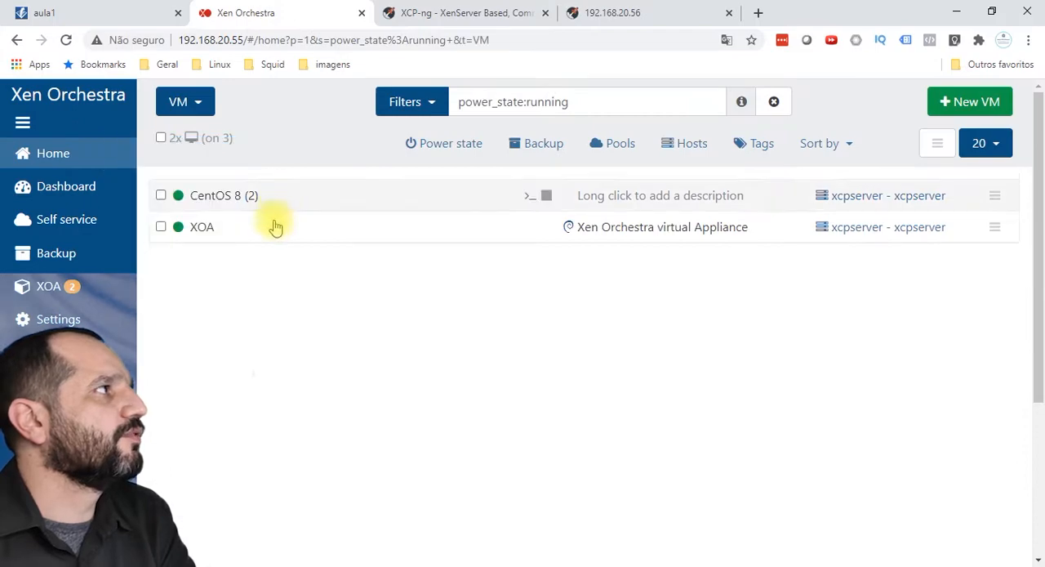
left_click(204, 201)
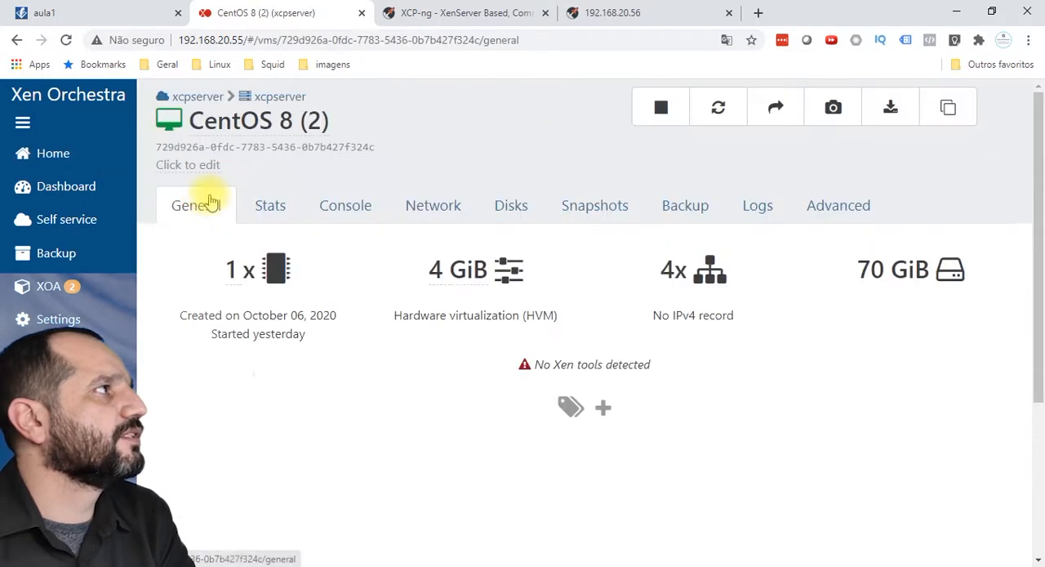
left_click(874, 214)
scroll(689, 304, "down", 6)
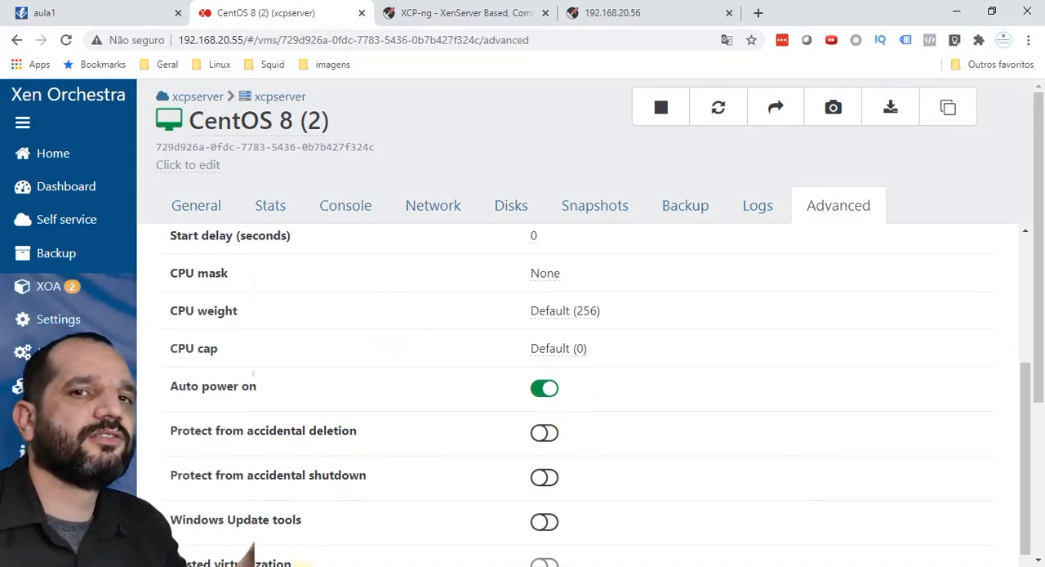
Step: Look at the virtual machines in XCP-ng Center, then return to Xen Orchestra and examine CentOS 8 (2)'s remaining advanced settings
key("alt+Tab")
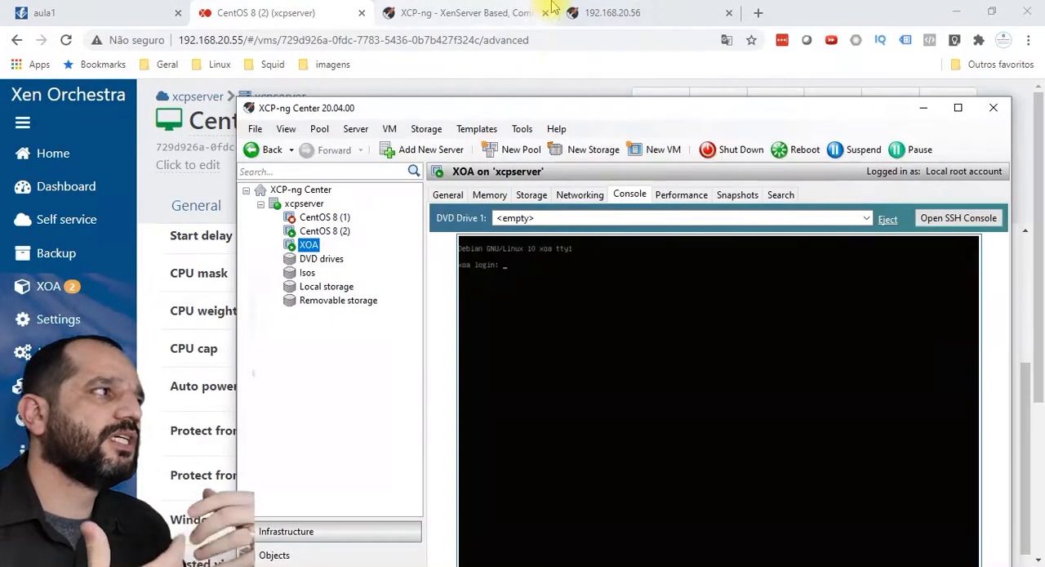
left_click(601, 101)
mouse_move(599, 95)
left_mouse_down()
mouse_move(595, 84)
mouse_move(571, 108)
mouse_move(596, 89)
left_mouse_up()
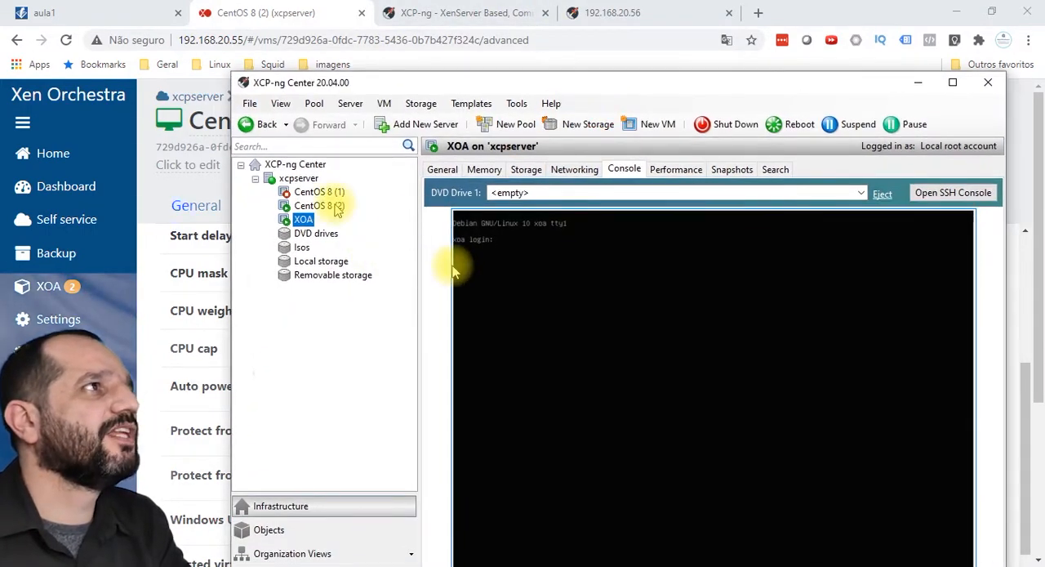
left_click(918, 83)
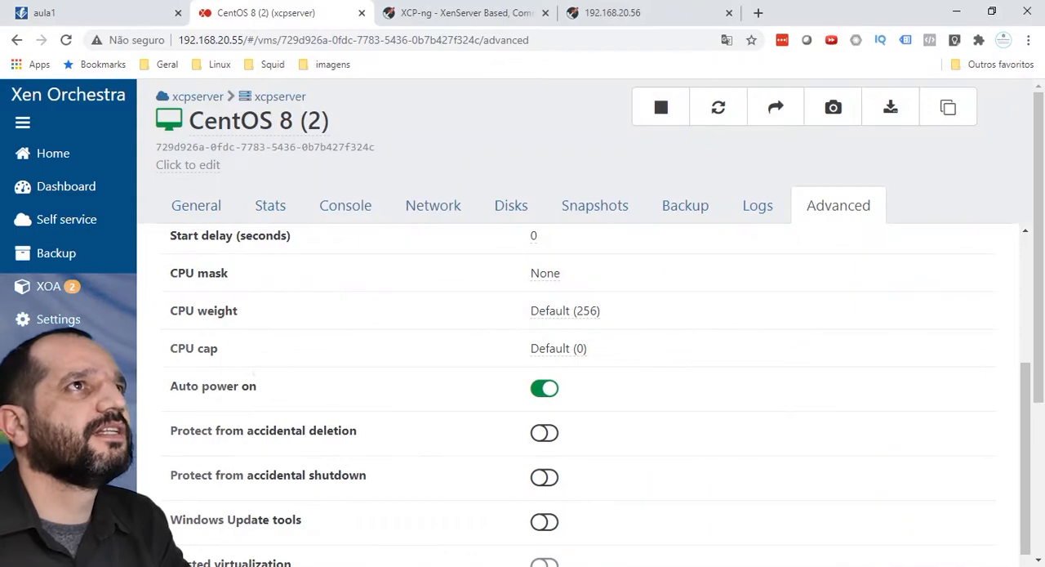
scroll(70, 277, "down", 3)
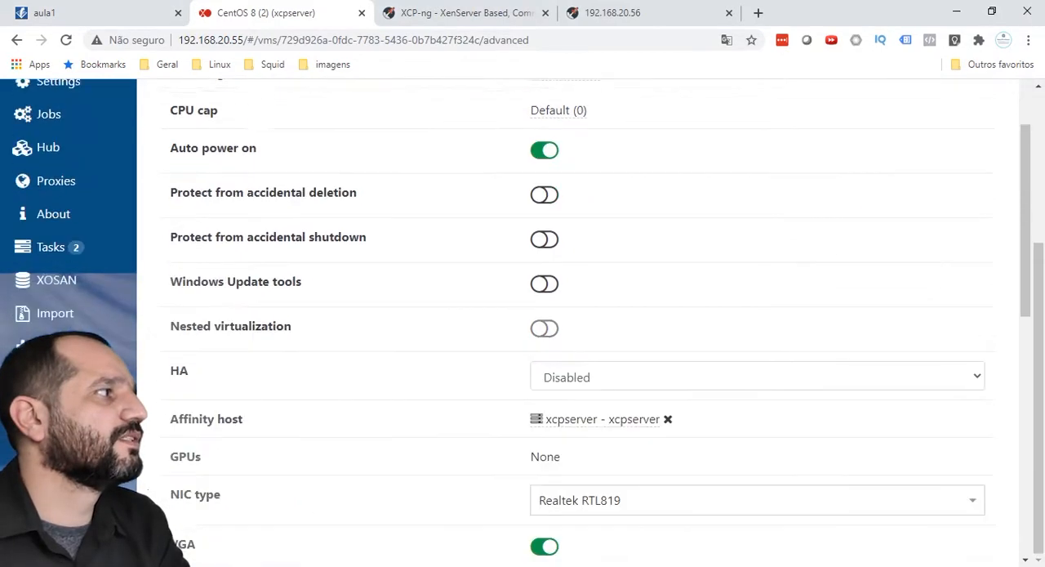
Step: Return to Xen Orchestra's running VM list, then switch to XCP-ng Center and open the network settings of xcpserver
scroll(70, 278, "up", 3)
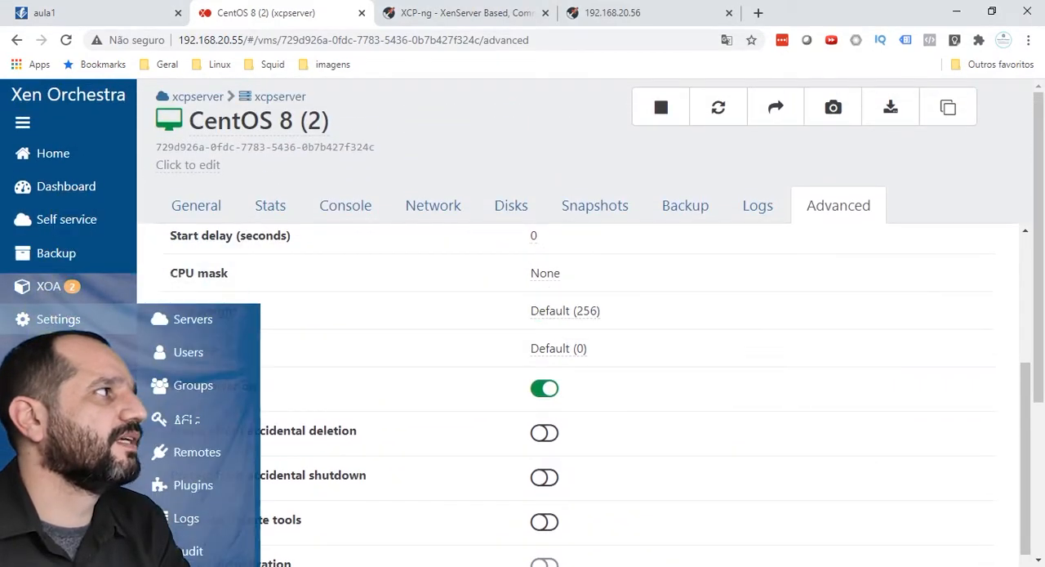
left_click(60, 165)
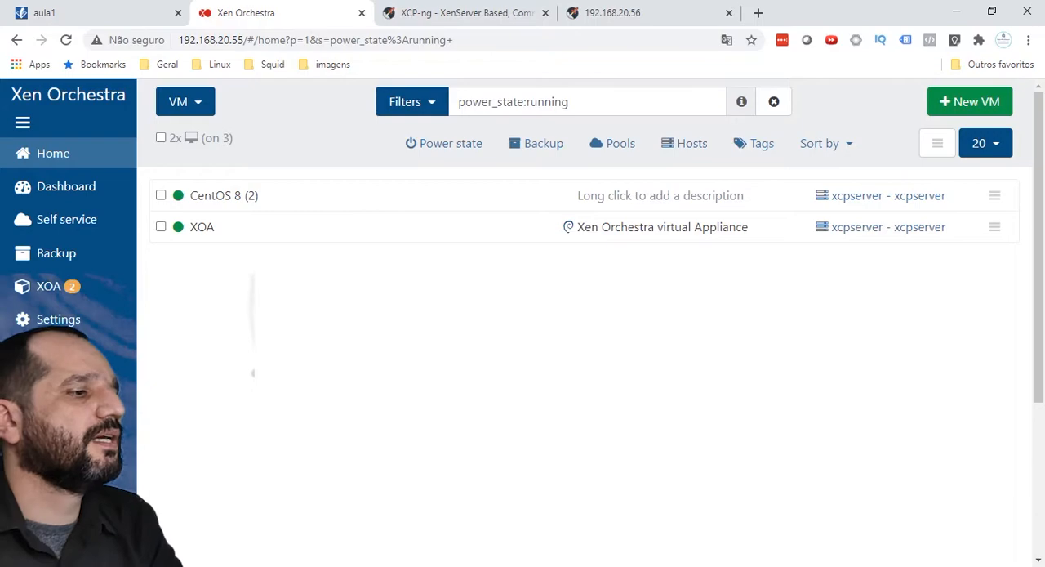
key("alt+Tab")
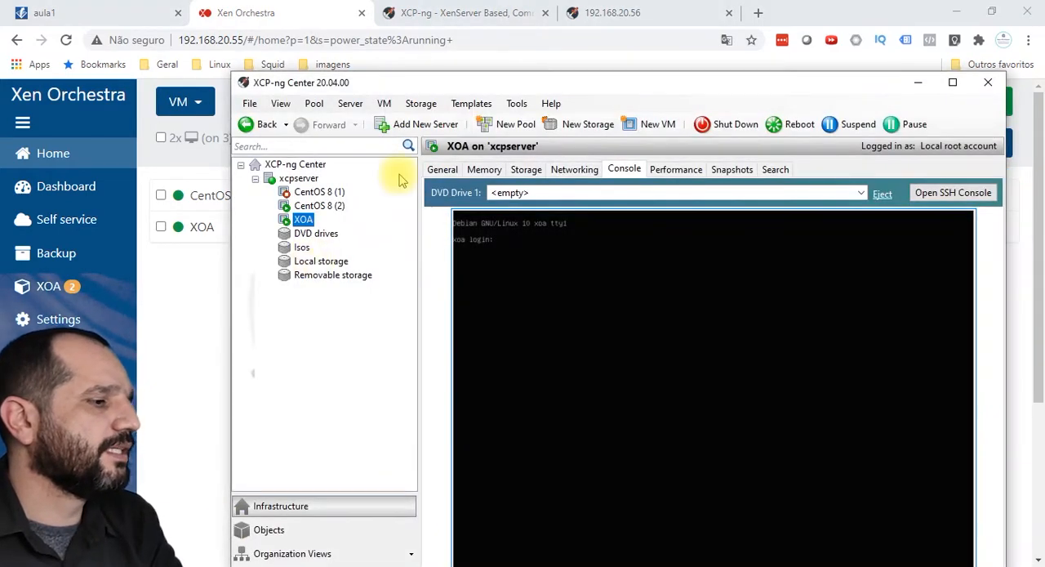
left_click(294, 178)
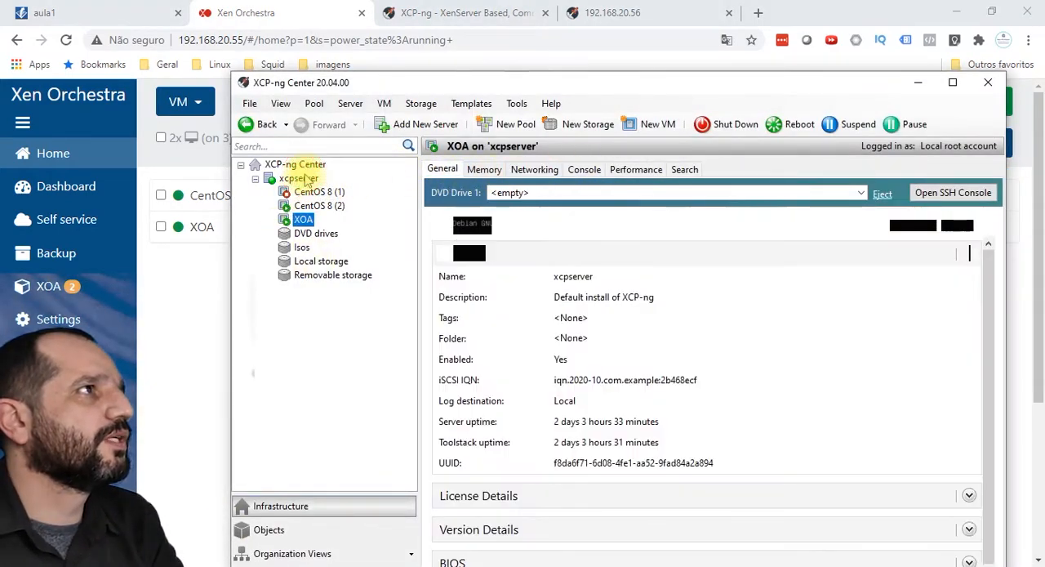
left_click(575, 170)
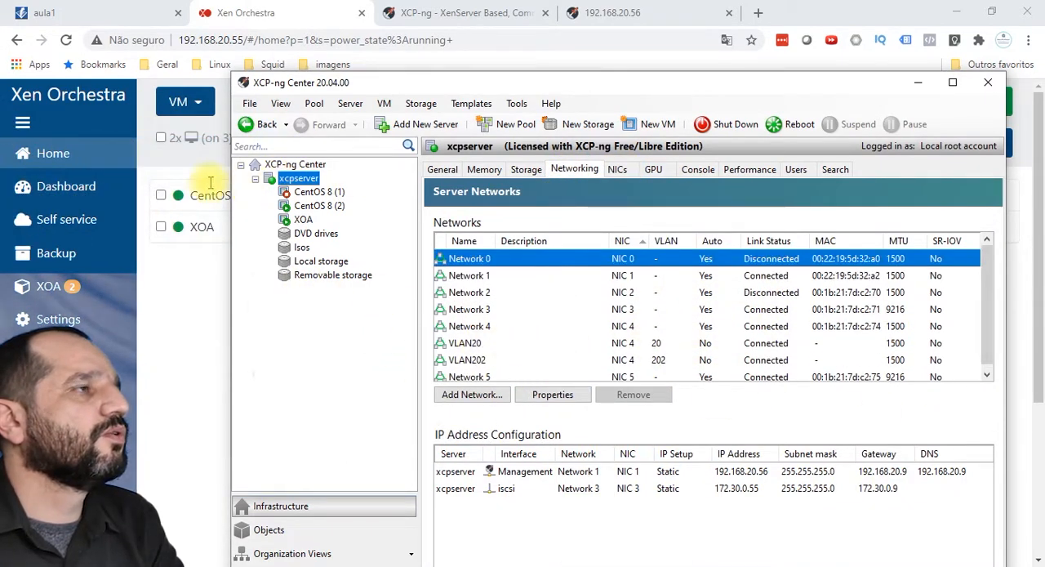
Step: Delete the VLAN20 network from xcpserver's server networks
mouse_move(57, 318)
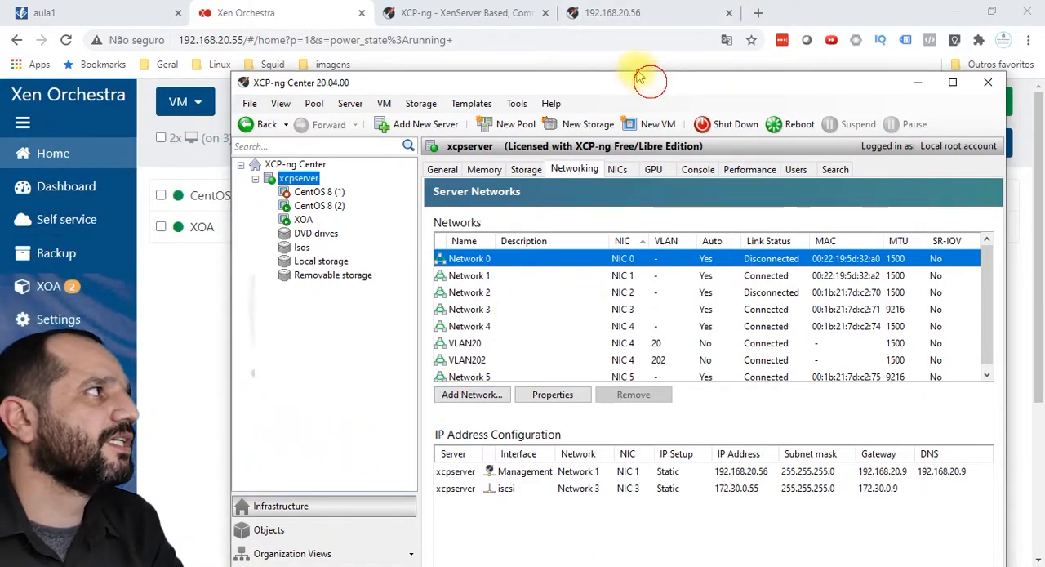
left_click_drag(650, 83, 629, 55)
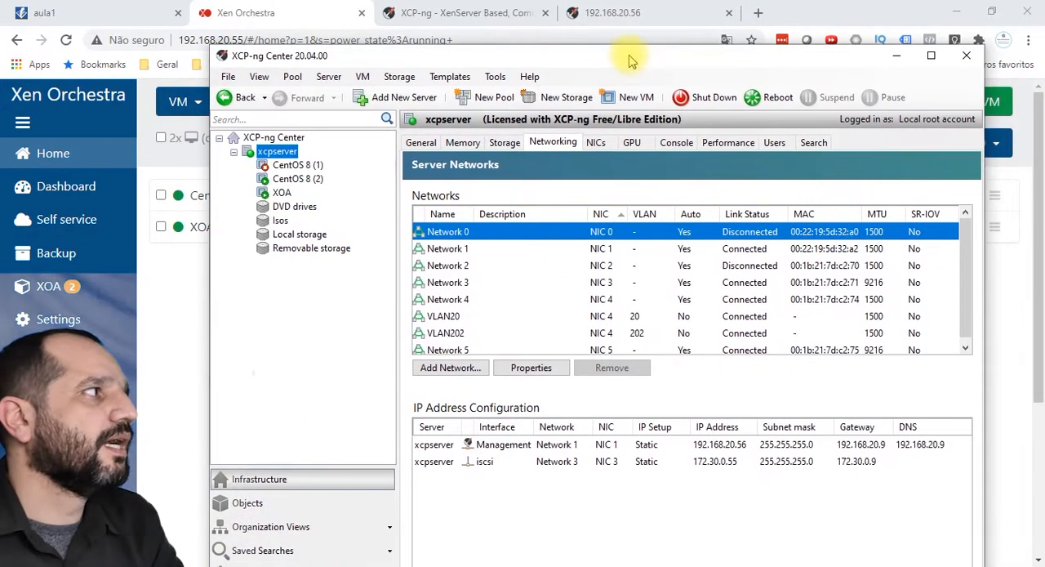
left_click(455, 319)
left_click(613, 368)
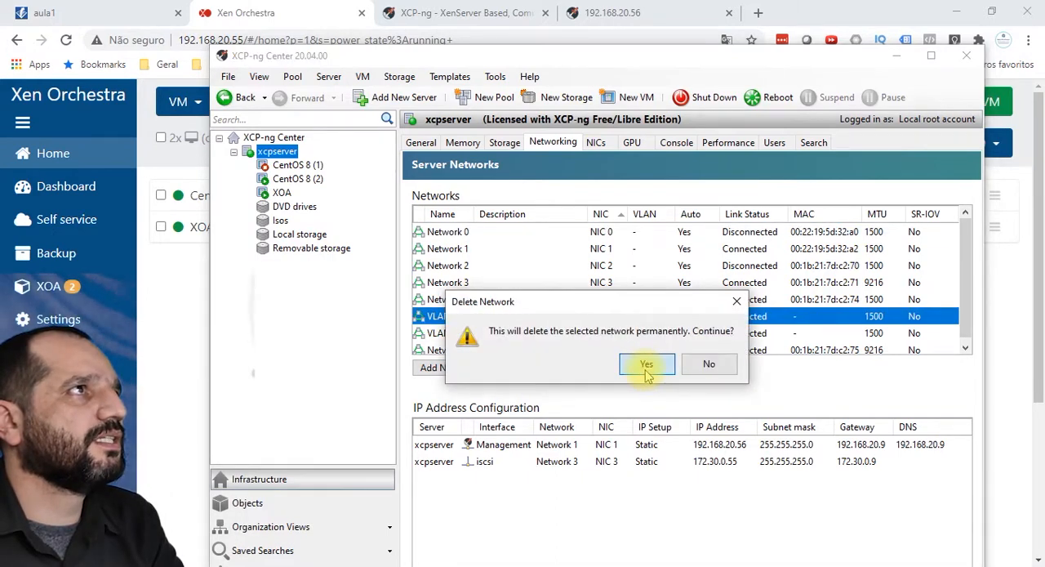
left_click(647, 364)
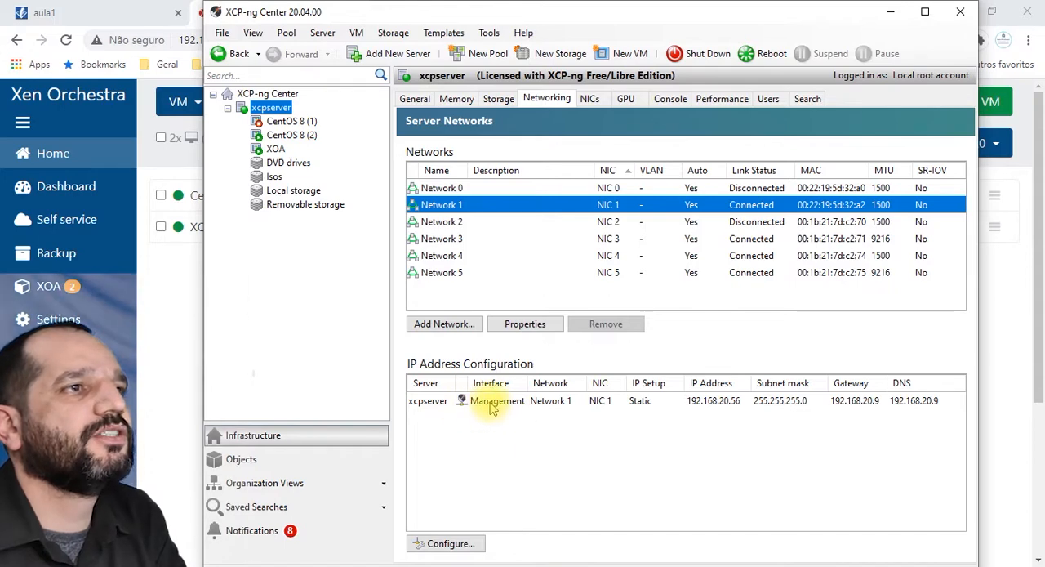
Step: Examine Network 3, Network 4 and Network 5 in xcpserver's network list and look over the EqualLogic storage volumes
left_click(441, 255)
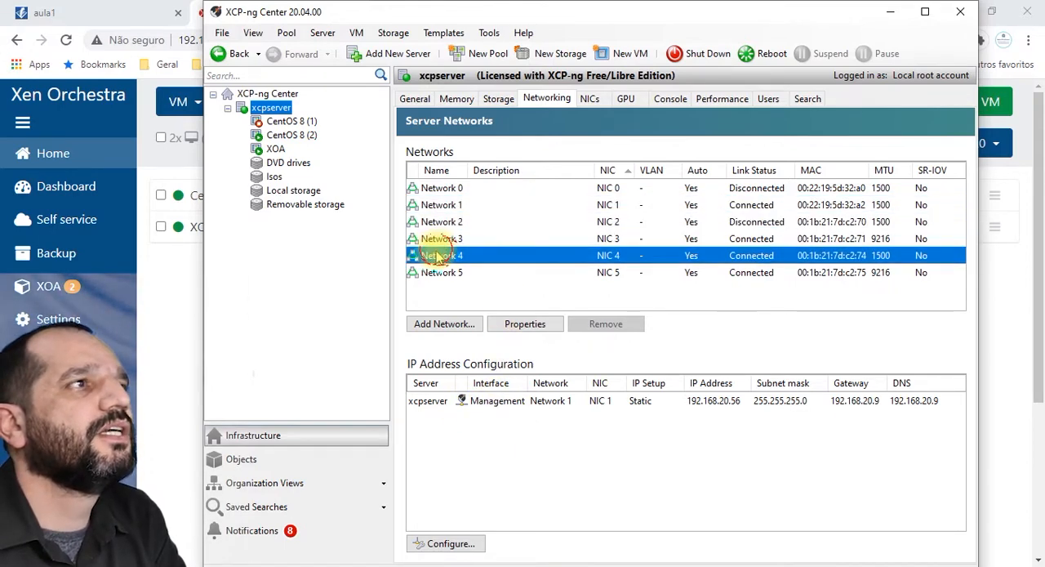
left_click(441, 272)
left_click(435, 243)
left_click(435, 256)
left_click(433, 272)
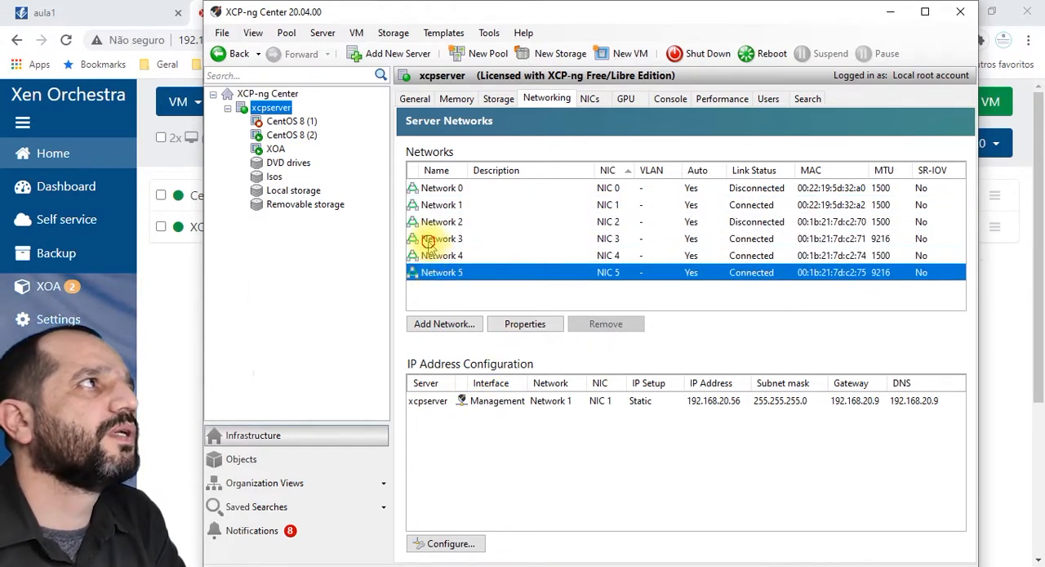
left_click(432, 238)
left_click(435, 256)
left_click(433, 238)
left_click(434, 272)
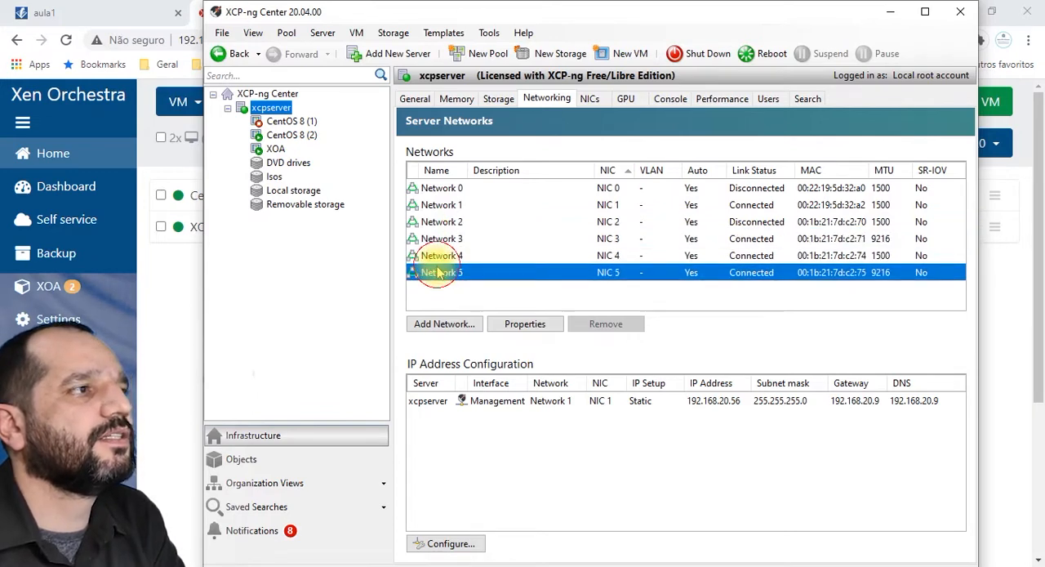
left_click(435, 256)
left_click(432, 238)
left_click(436, 255)
left_click(432, 239)
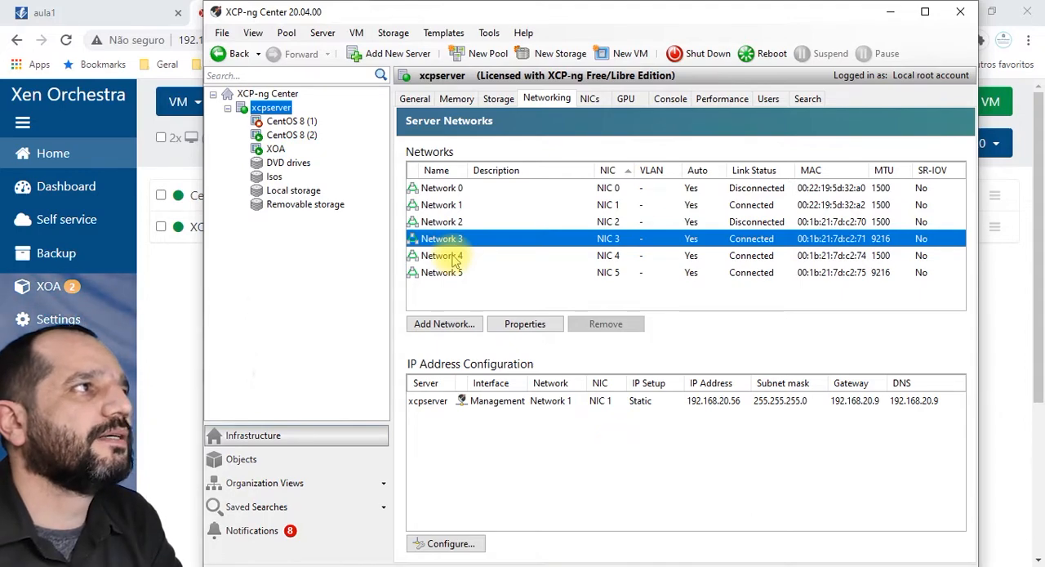
left_click_drag(444, 17, 426, 76)
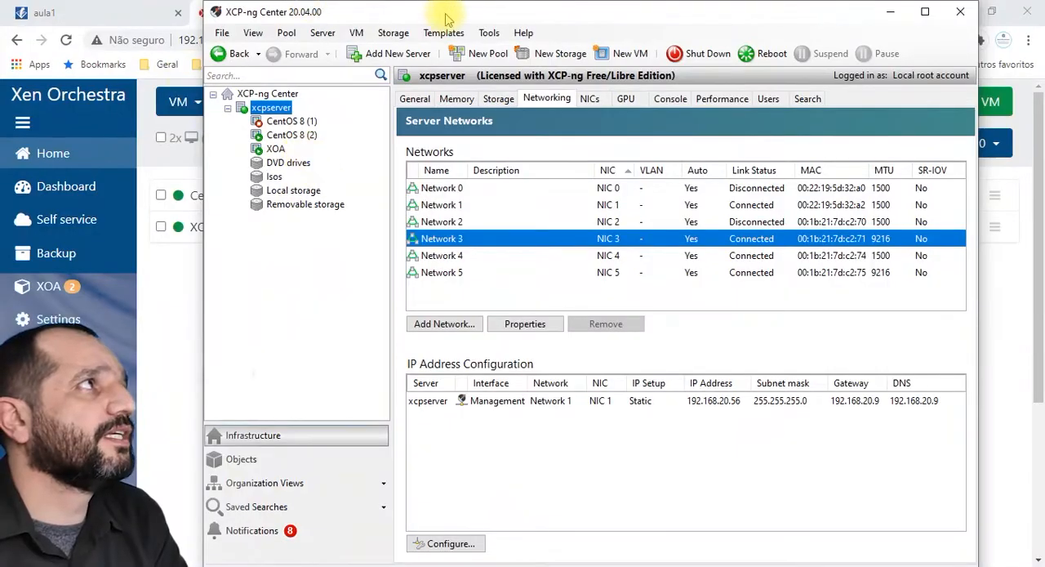
left_click_drag(437, 18, 430, 71)
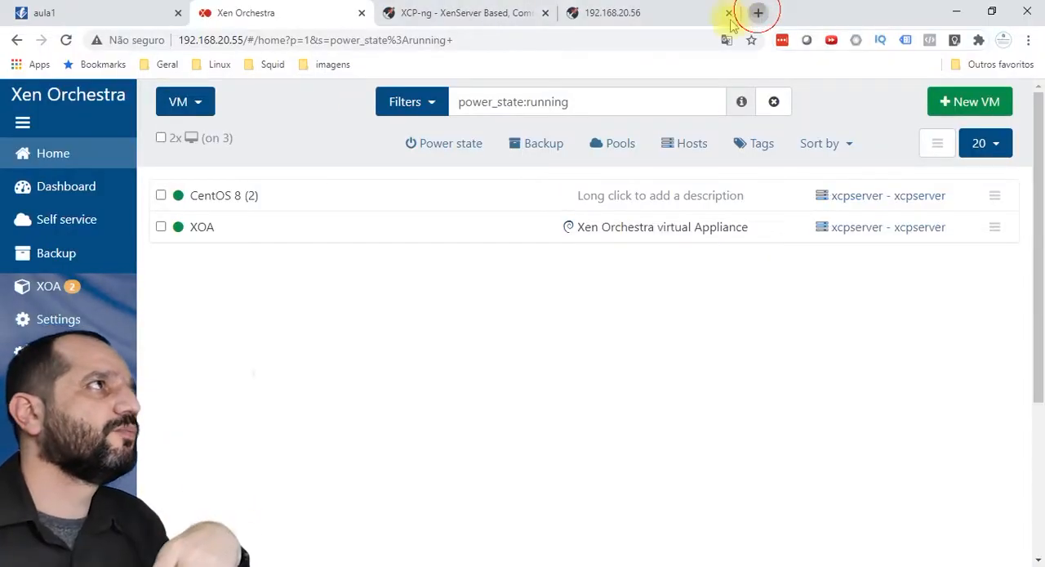
Step: Search Google for "storage dell equallogic ps6100" in a new browser tab
left_click(754, 12)
type("stora")
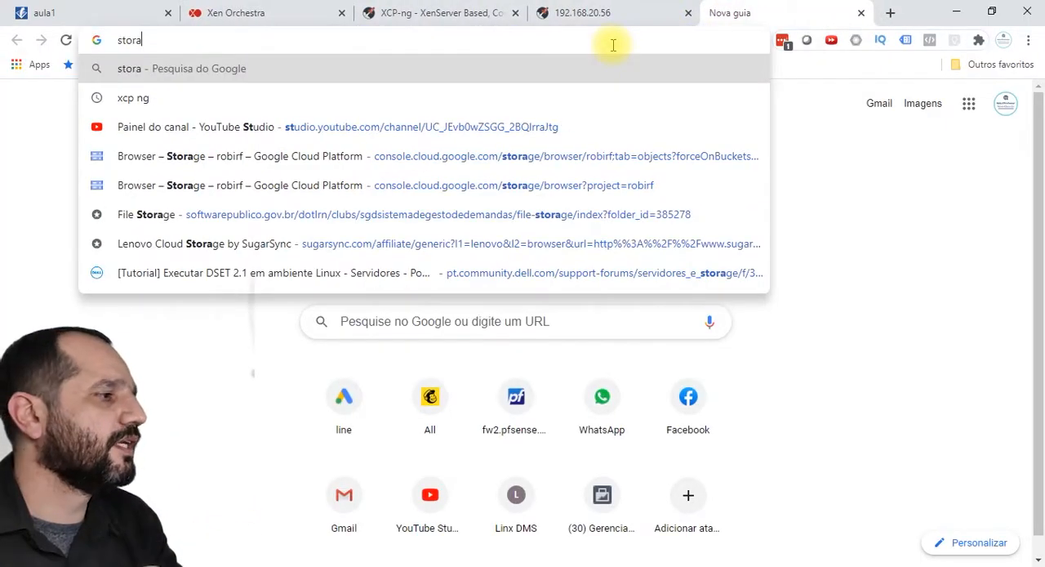
type("ge dell ps")
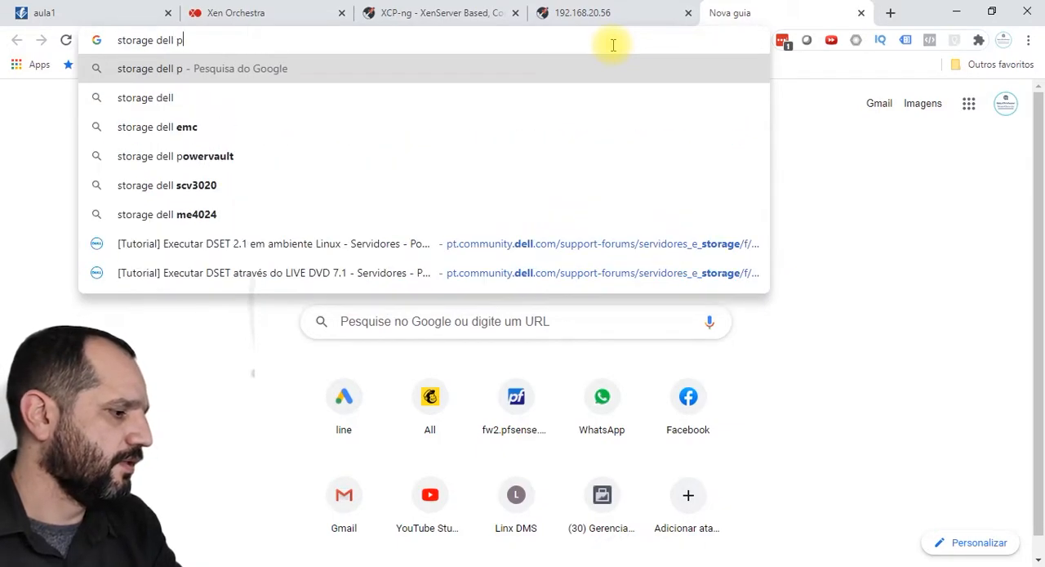
key("Down")
key("Down")
key("Down")
key("Up")
key("Return")
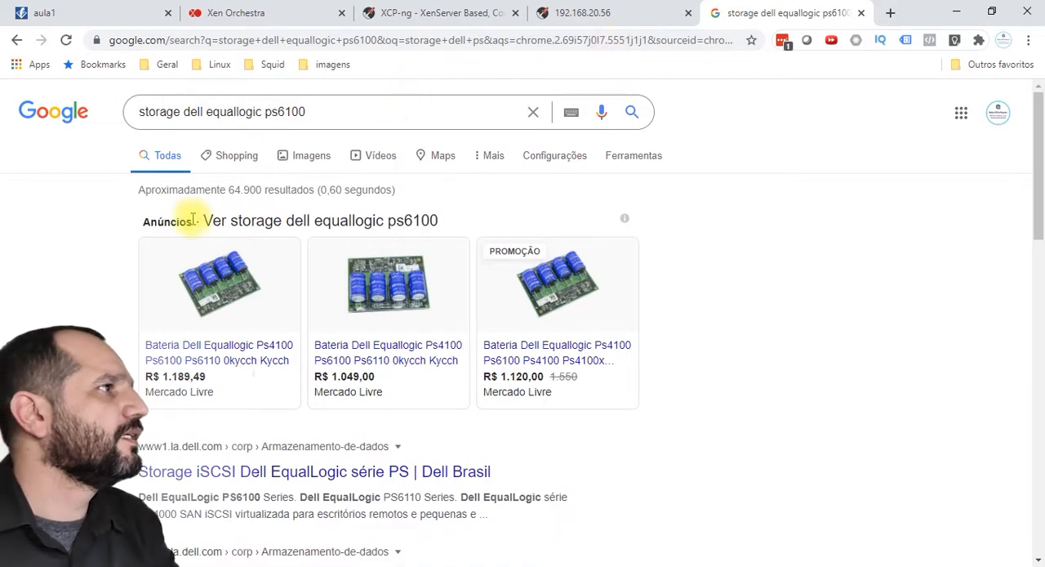
Step: View the image results for the PS6100, then search images for "storage dell equallogic ps6000" instead
left_click(304, 155)
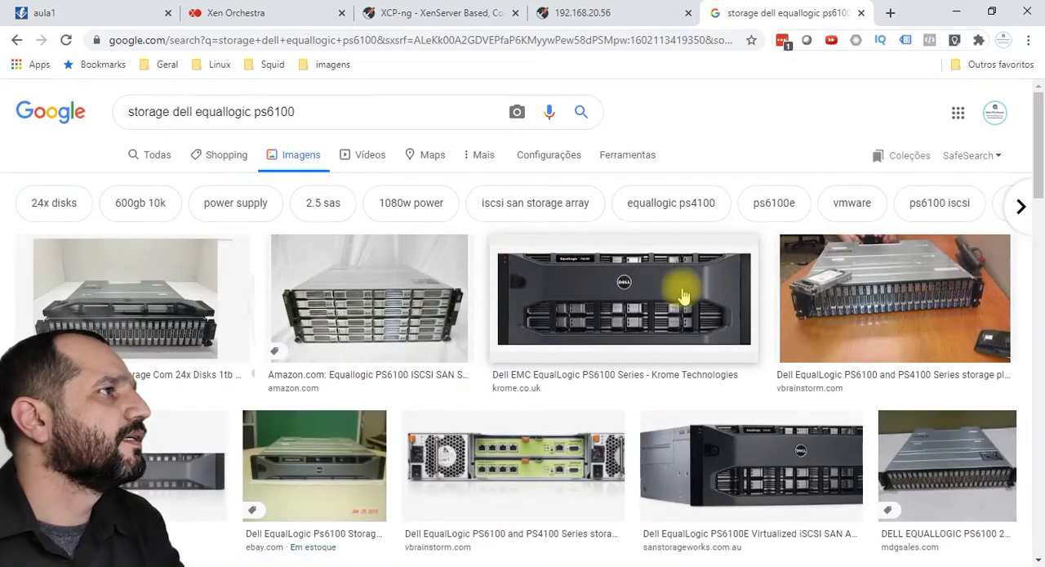
scroll(784, 321, "down", 2)
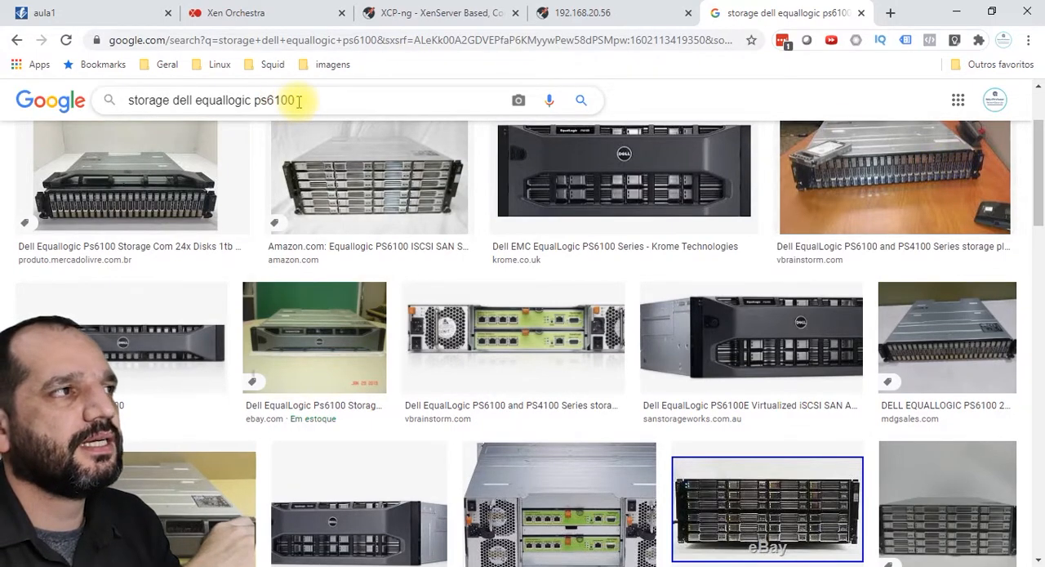
key("Return")
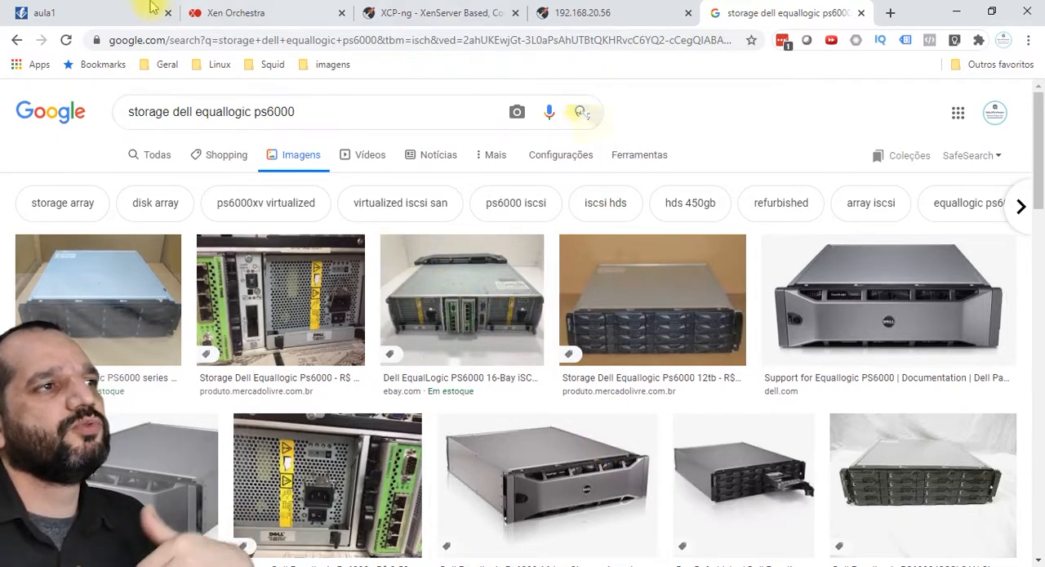
left_click(570, 16)
left_click(466, 10)
left_click(559, 12)
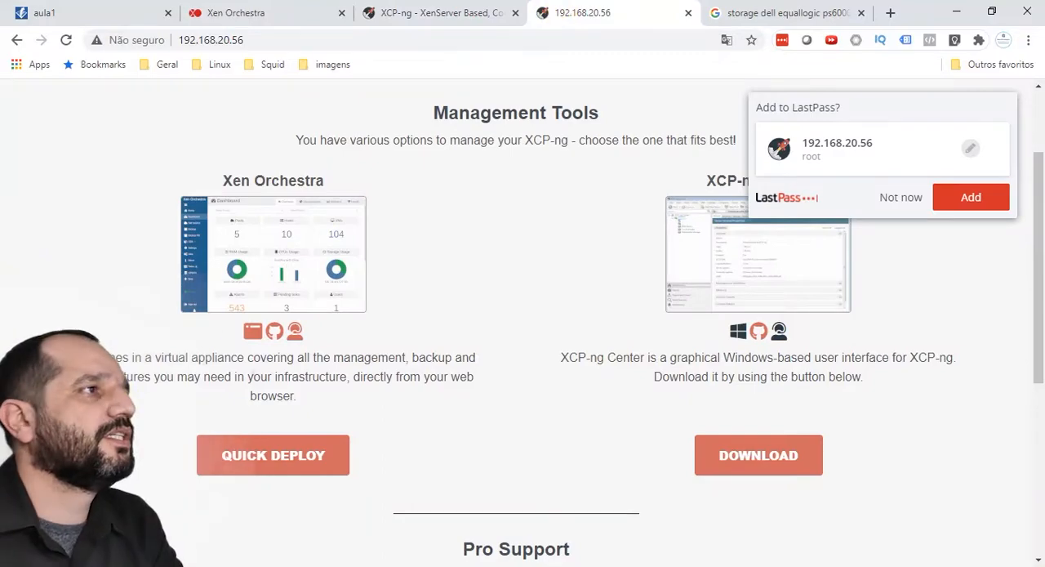
left_click(732, 13)
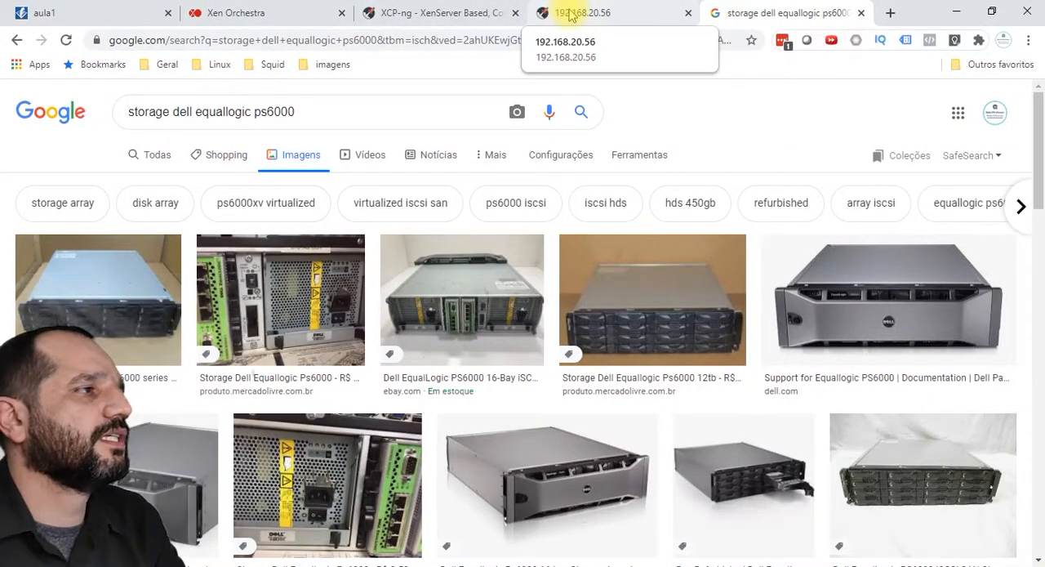
left_click(569, 16)
left_click(470, 10)
left_click(555, 8)
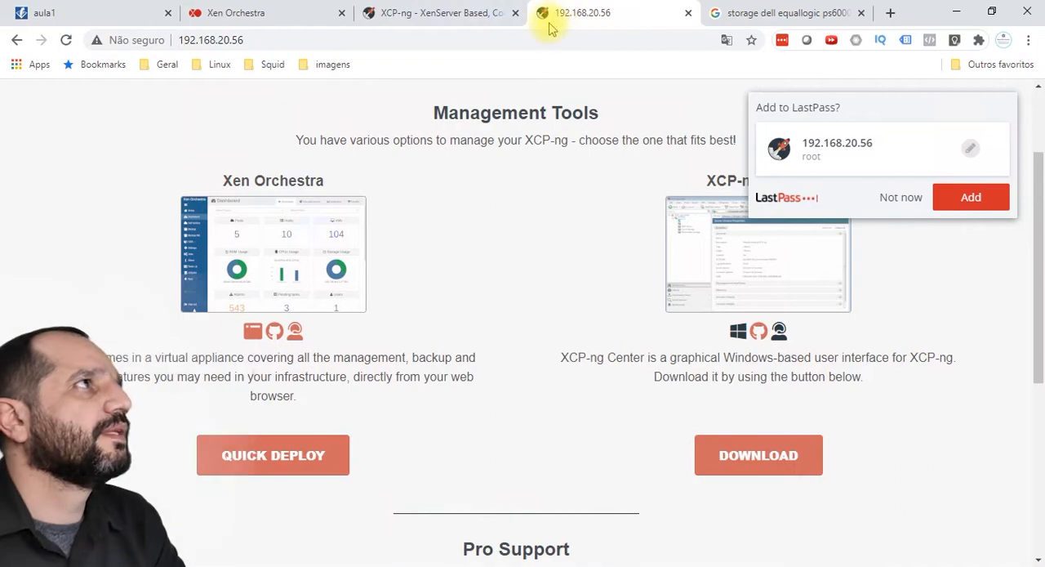
left_click(704, 25)
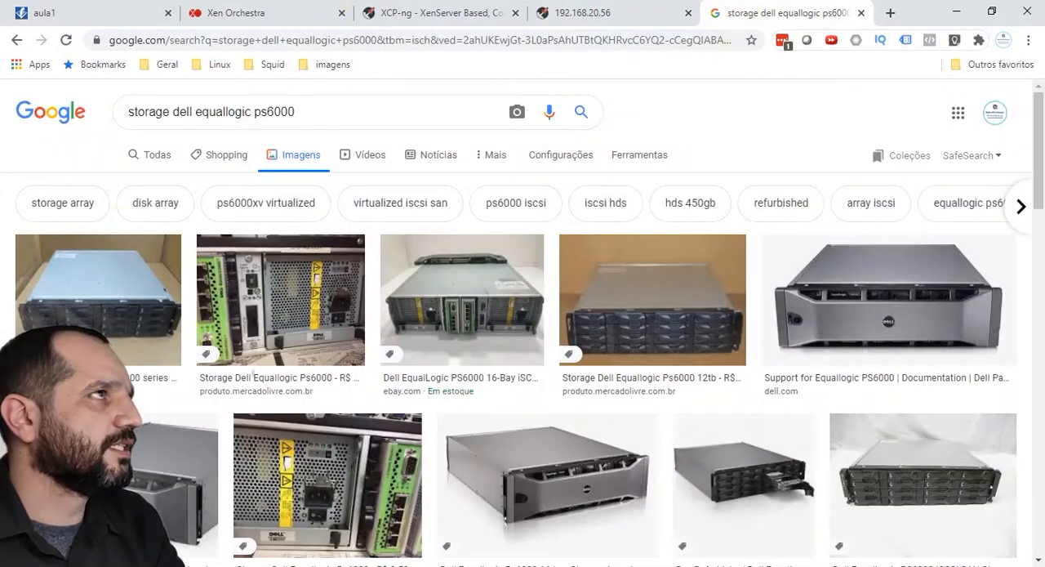
Step: Switch to the EqualLogic storage manager and look at the volteste volume
key("alt+Tab")
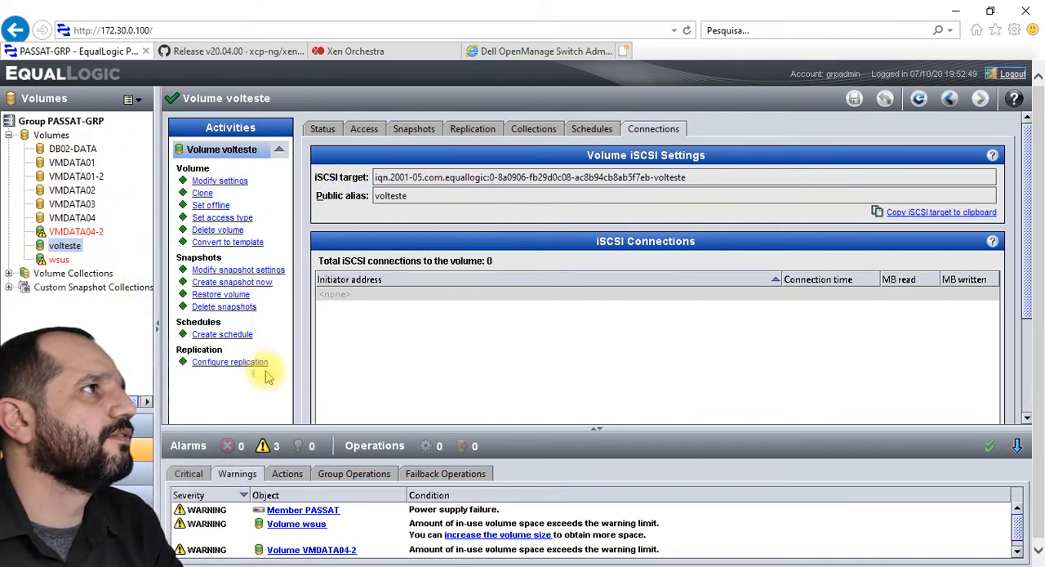
left_click(62, 244)
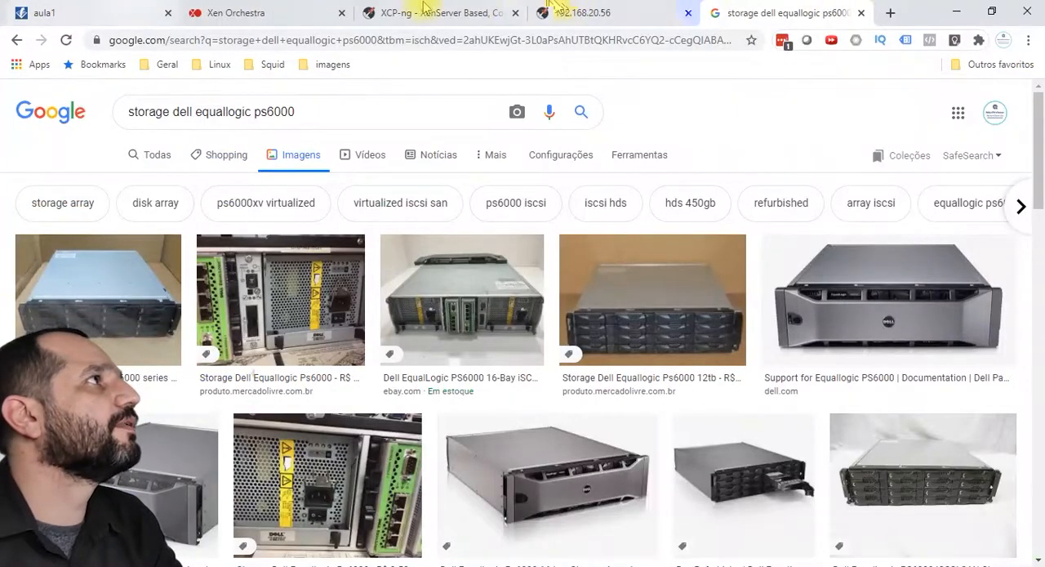
Step: Switch to the Gliffy diagram aula1 and place a storage cylinder with a network switch beside it on the blank canvas
left_click(106, 13)
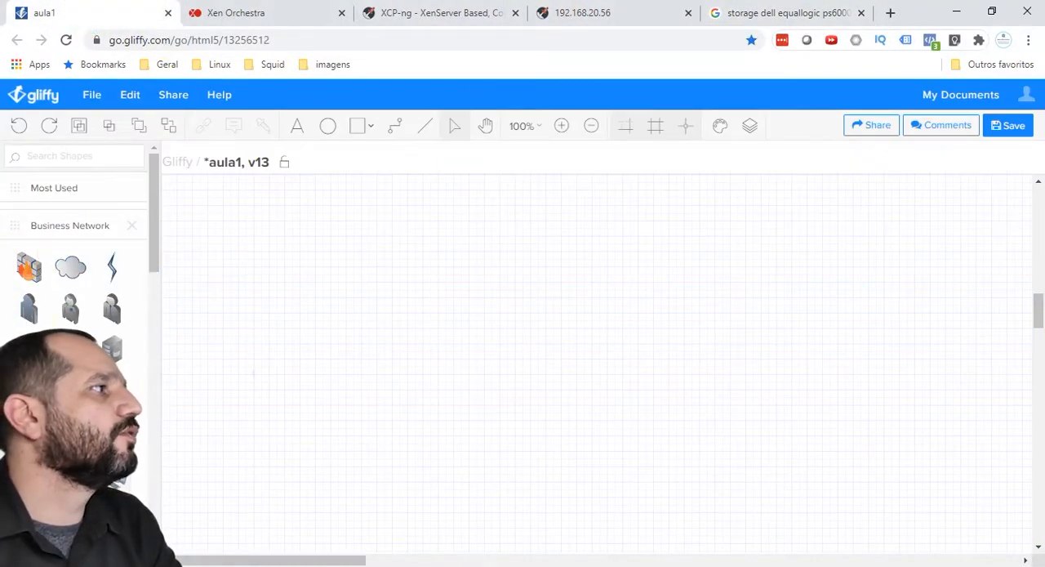
scroll(32, 261, "down", 3)
left_click_drag(112, 300, 359, 261)
left_click_drag(71, 308, 467, 267)
Step: Link the storage cylinder to the switch with three connectors, ending at the switch's near side, top and bottom
left_click(397, 127)
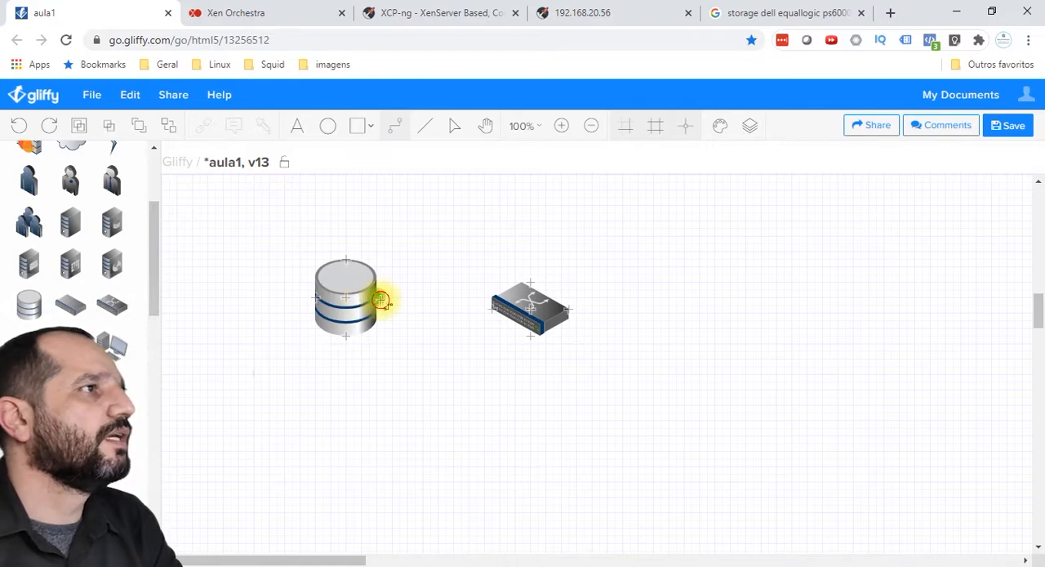
left_click_drag(381, 301, 492, 309)
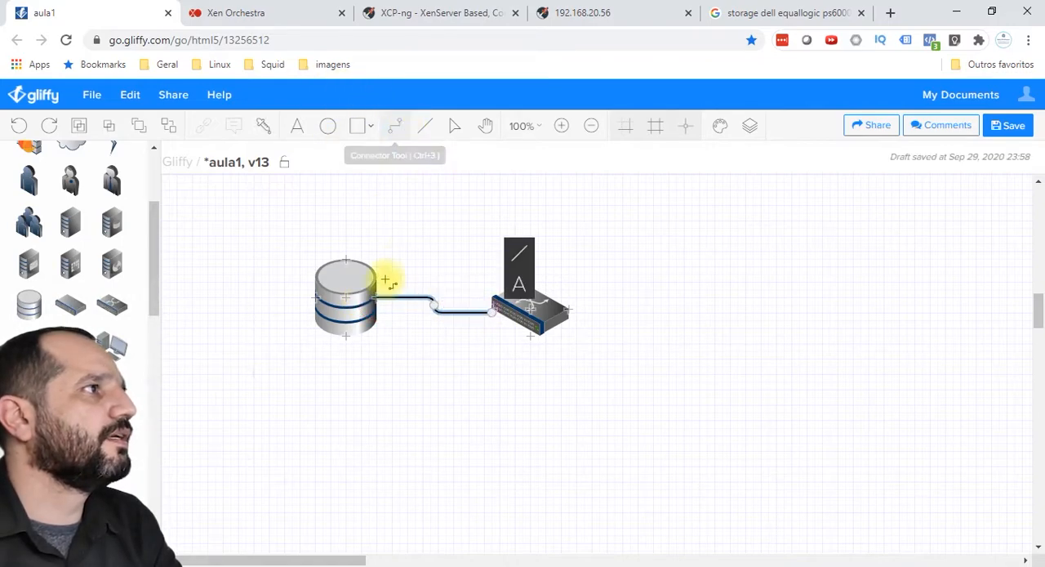
left_click_drag(374, 299, 531, 282)
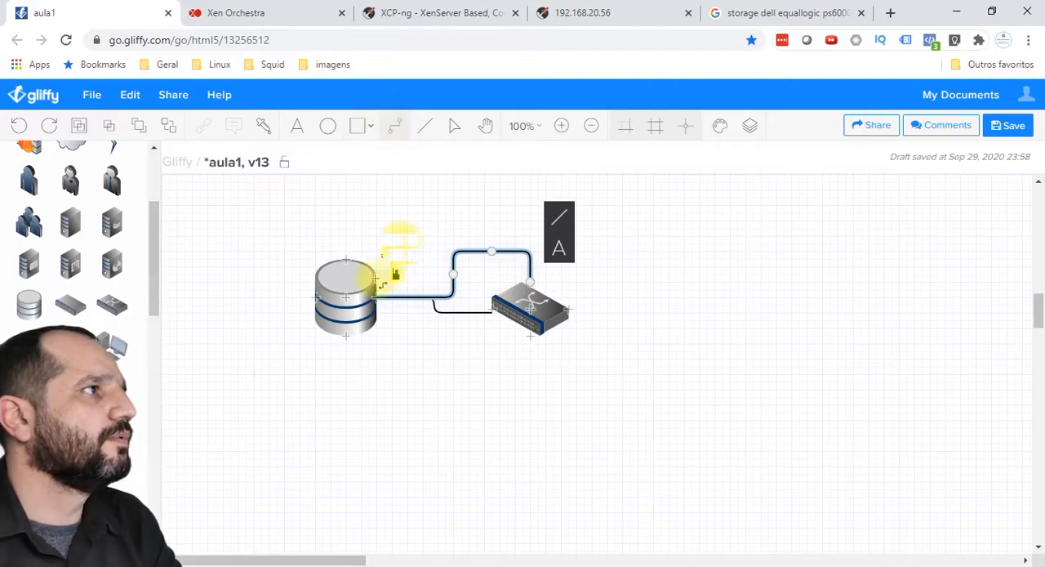
left_click_drag(380, 307, 531, 340)
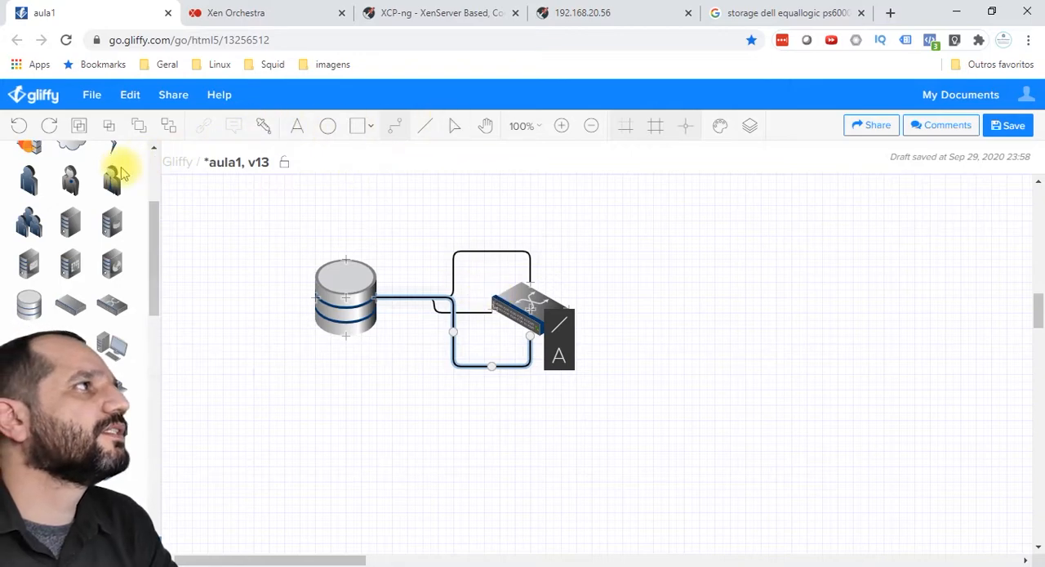
Step: Add the text label 172.30.0.0/24 above the storage connectors and place a server shape beyond the switch
left_click(409, 221)
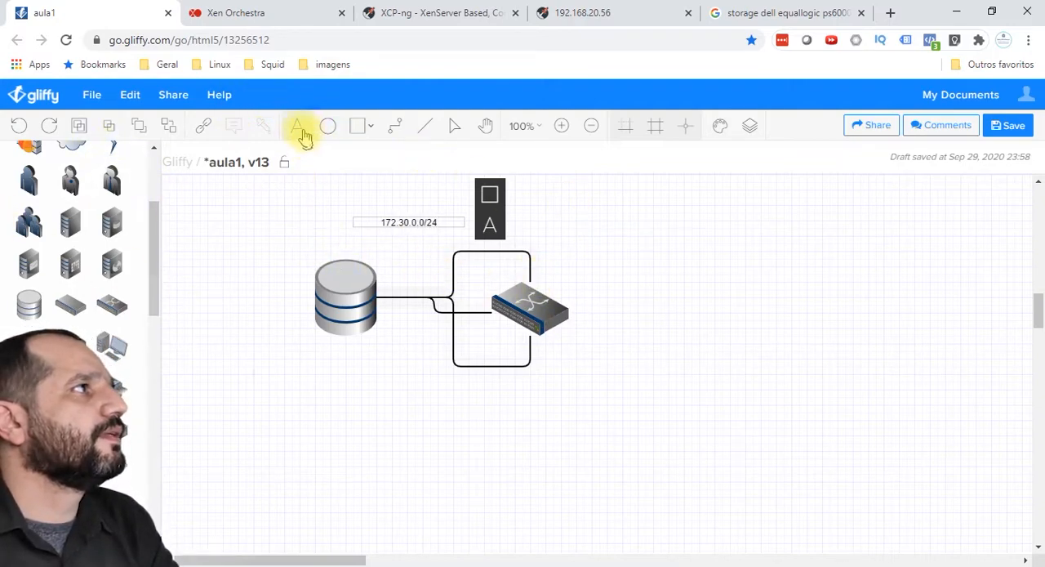
left_click(484, 127)
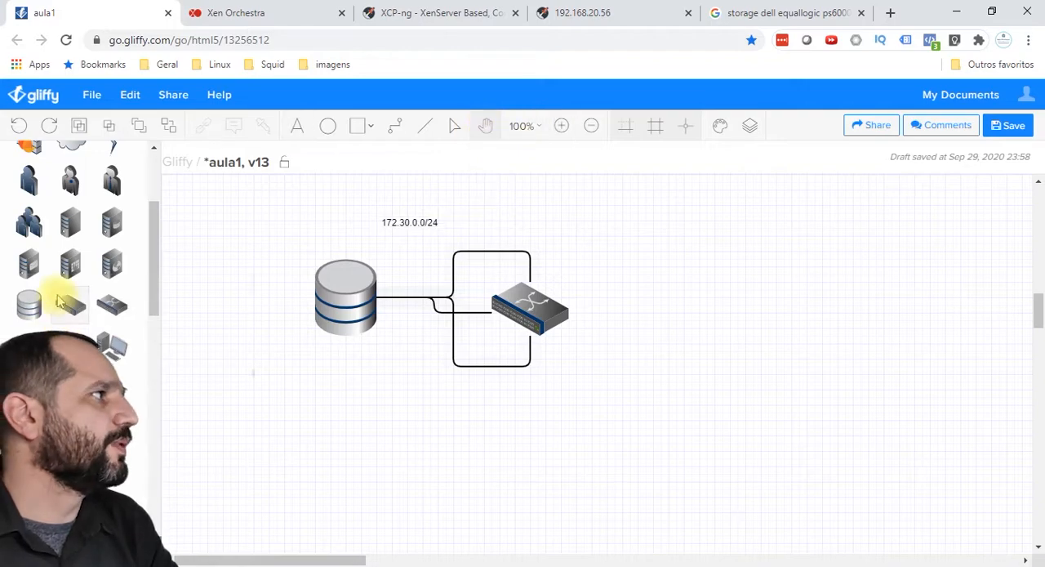
left_click_drag(111, 222, 700, 209)
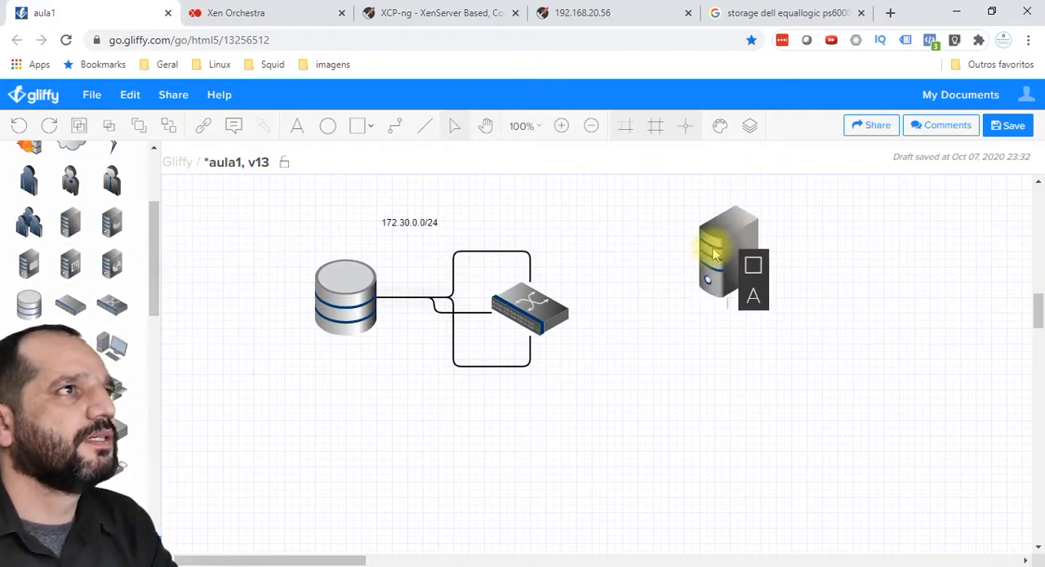
Step: Draw a connector from the server's near side to a point below it and place a businessman user shape at its end
left_click(398, 130)
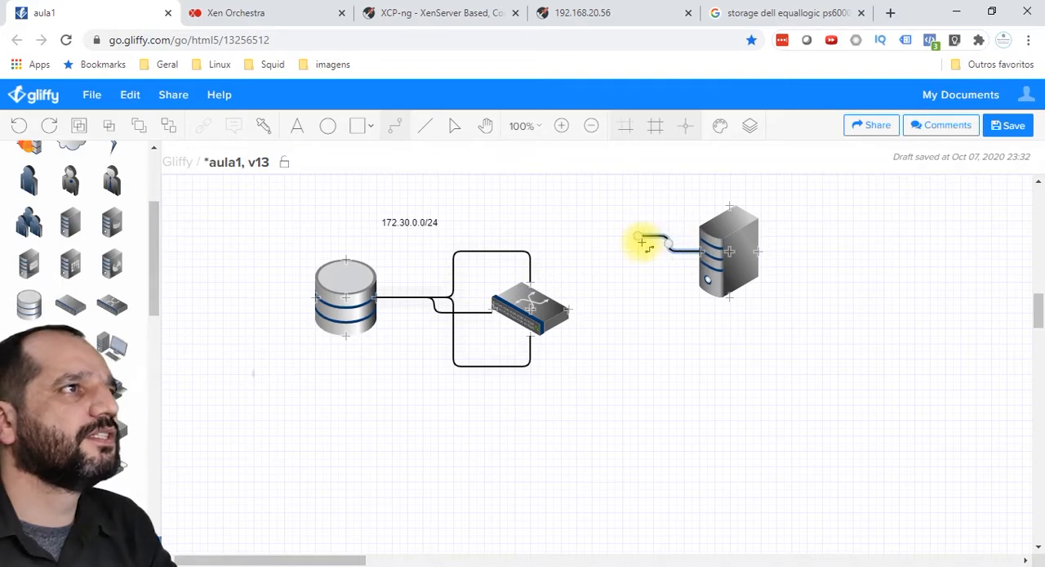
left_click_drag(643, 243, 772, 359)
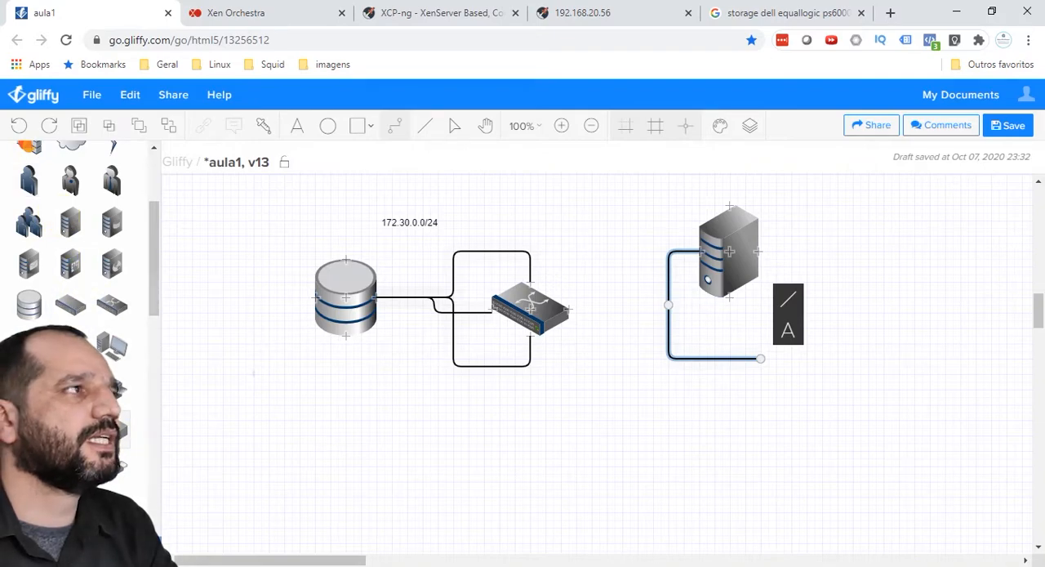
scroll(81, 254, "up", 3)
scroll(82, 261, "down", 3)
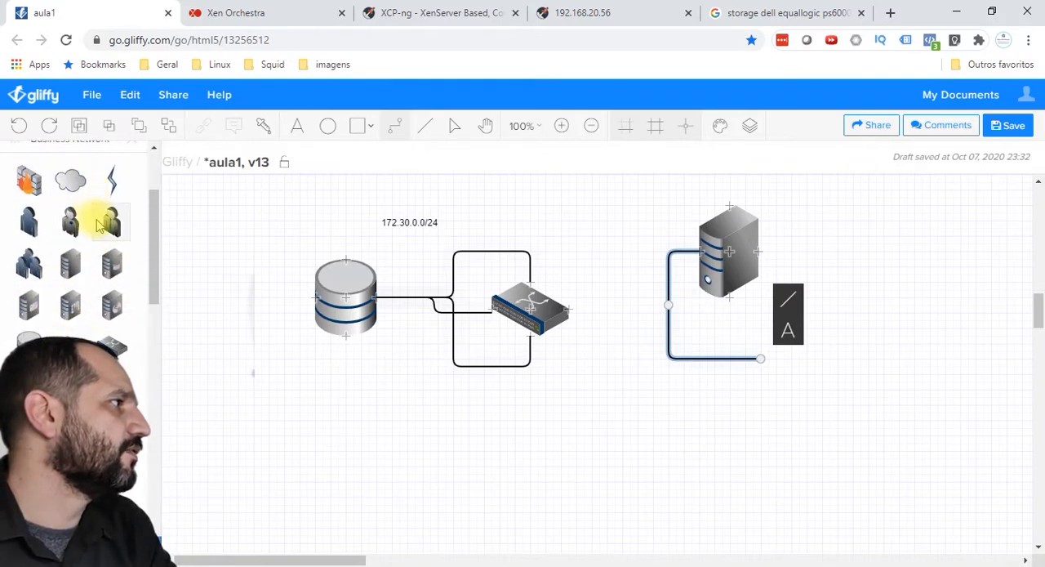
left_click_drag(98, 226, 745, 359)
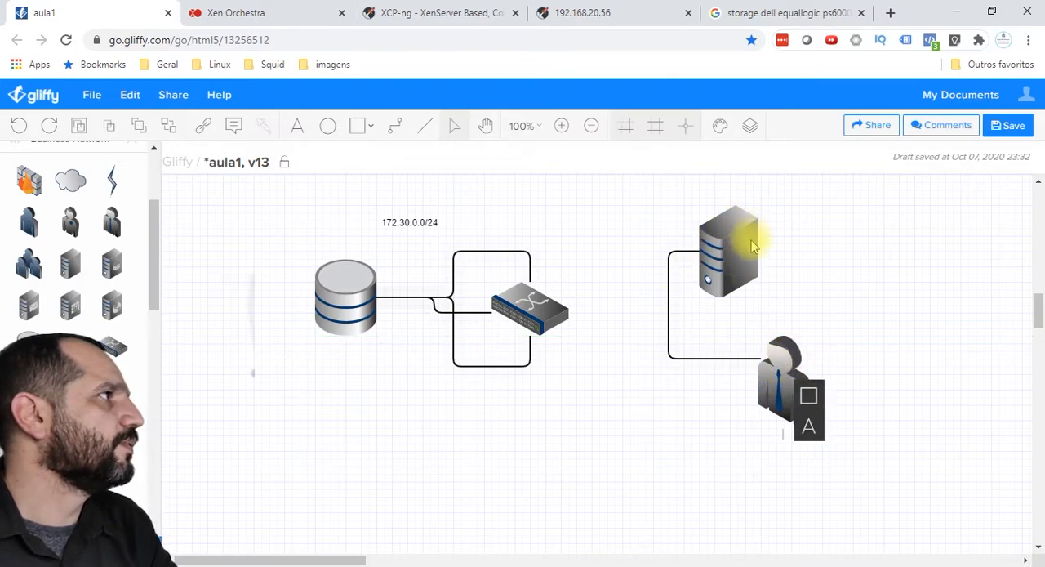
Step: Link the server's near side to the network switch with two connectors, ending at the switch's far side and top
left_click(396, 131)
left_click_drag(690, 251, 563, 307)
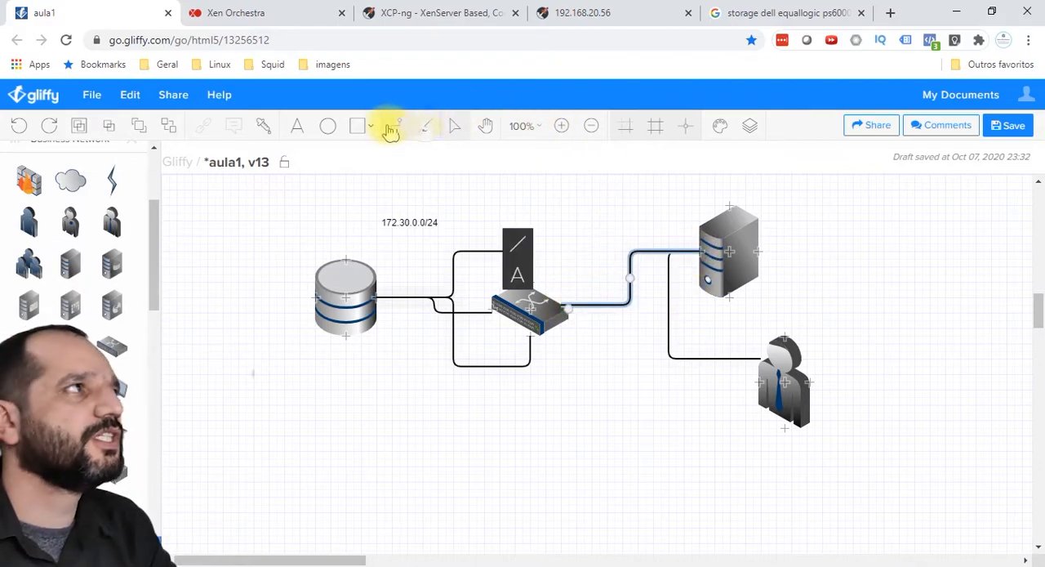
left_click_drag(700, 245, 533, 278)
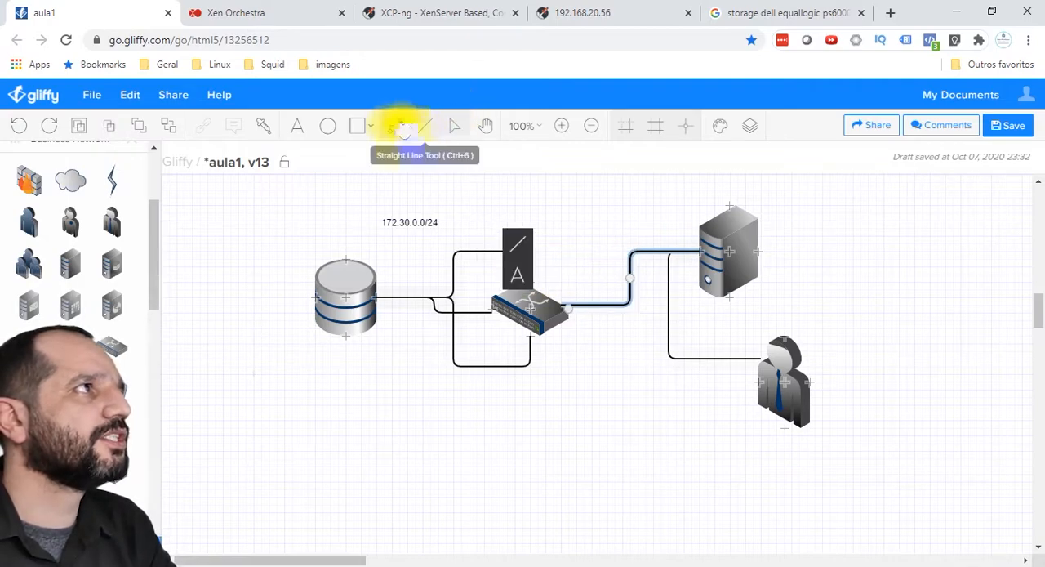
left_click(402, 128)
left_click_drag(699, 254, 539, 276)
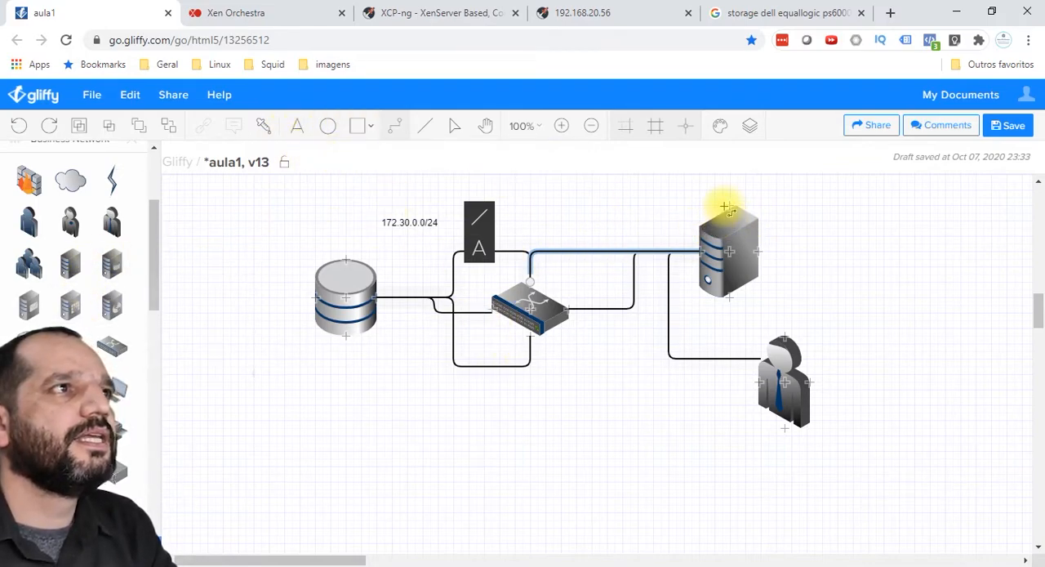
Step: Draw another connector from the top of the server to a point just above the network switch, redoing the first attempt
left_click_drag(727, 206, 550, 252)
key("ctrl+z")
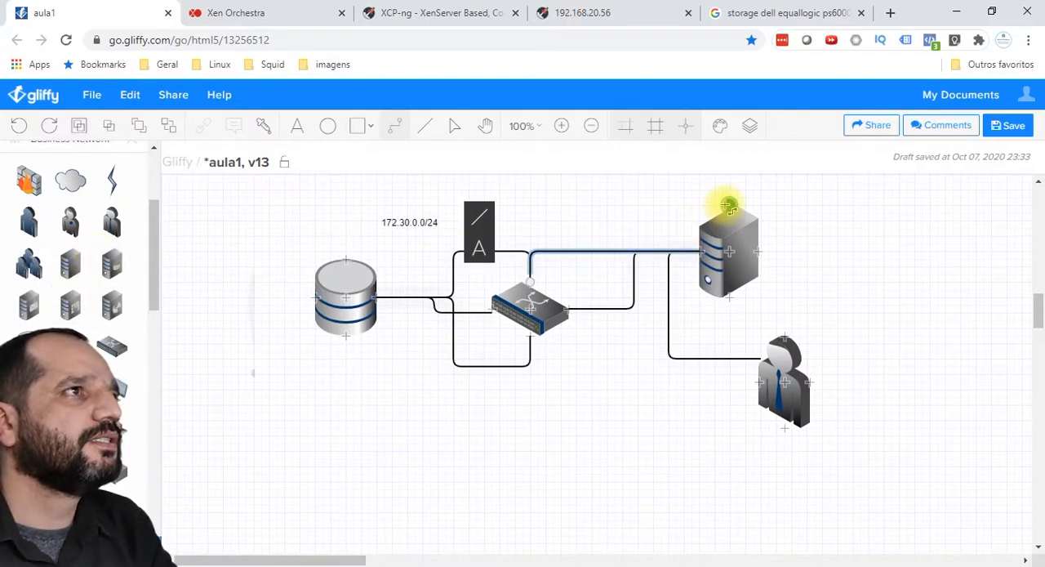
left_click_drag(727, 206, 545, 247)
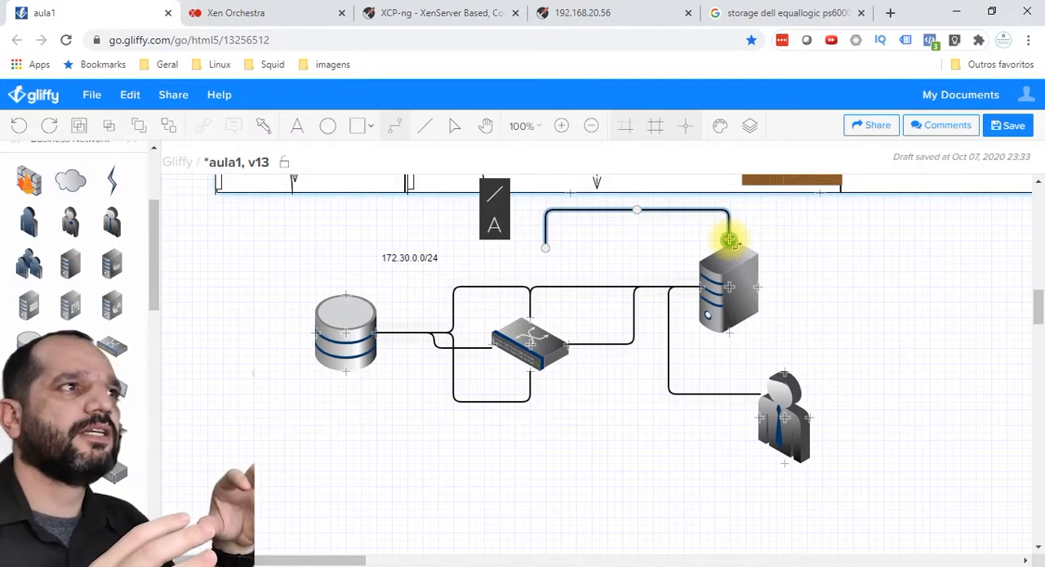
Step: Switch to XCP-ng Center, showing the server networks of xcpserver
left_click(228, 13)
left_click(959, 13)
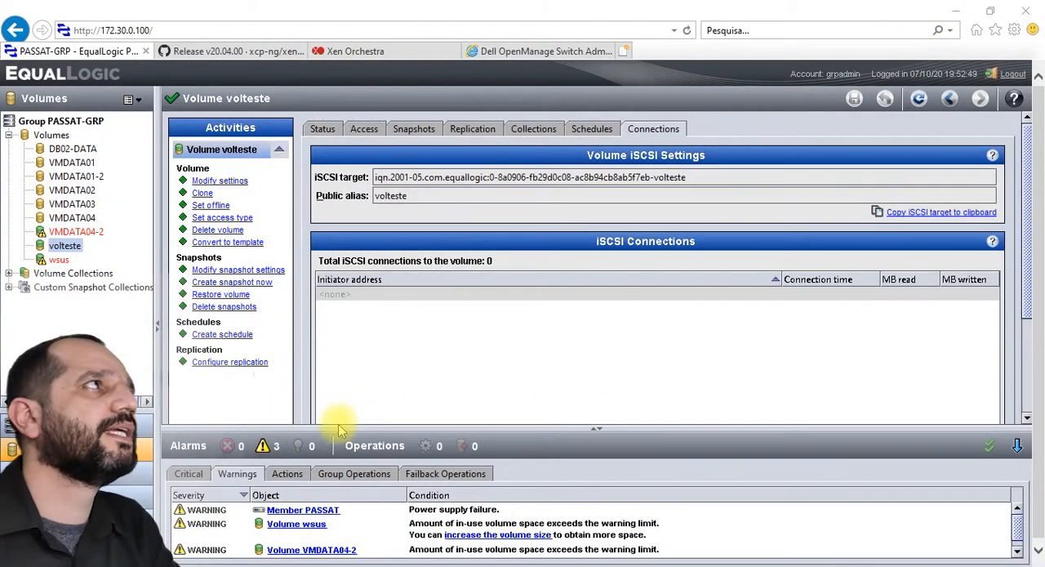
key("alt+Tab")
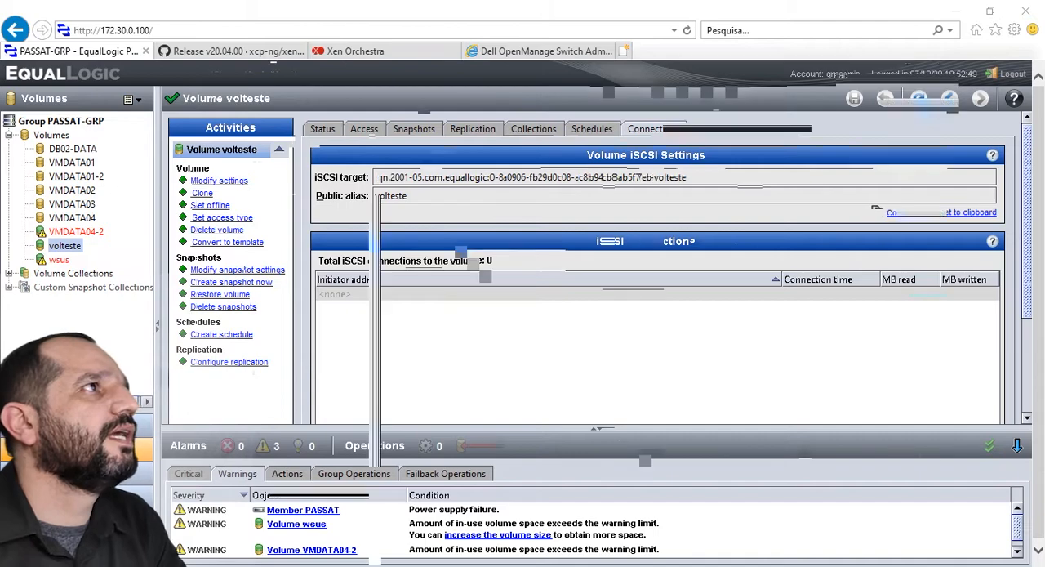
left_click_drag(689, 71, 681, 40)
key("alt+Tab")
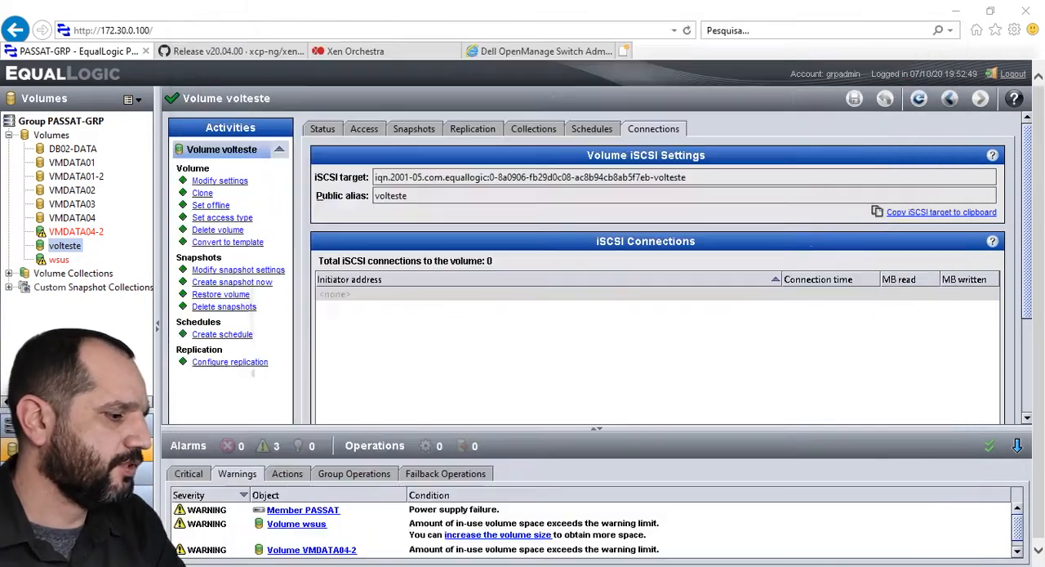
key("alt+Tab")
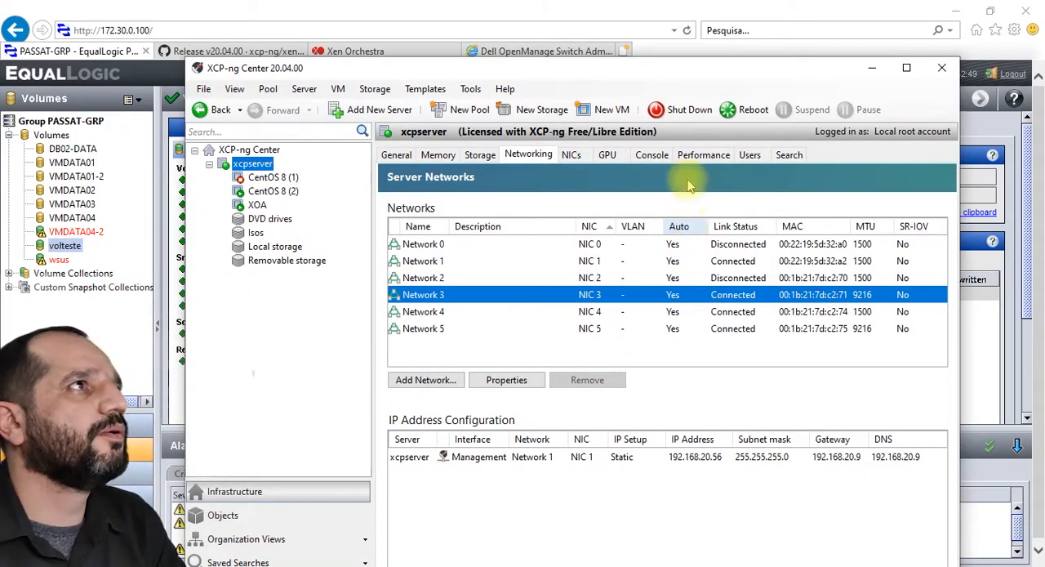
left_click_drag(689, 72, 682, 40)
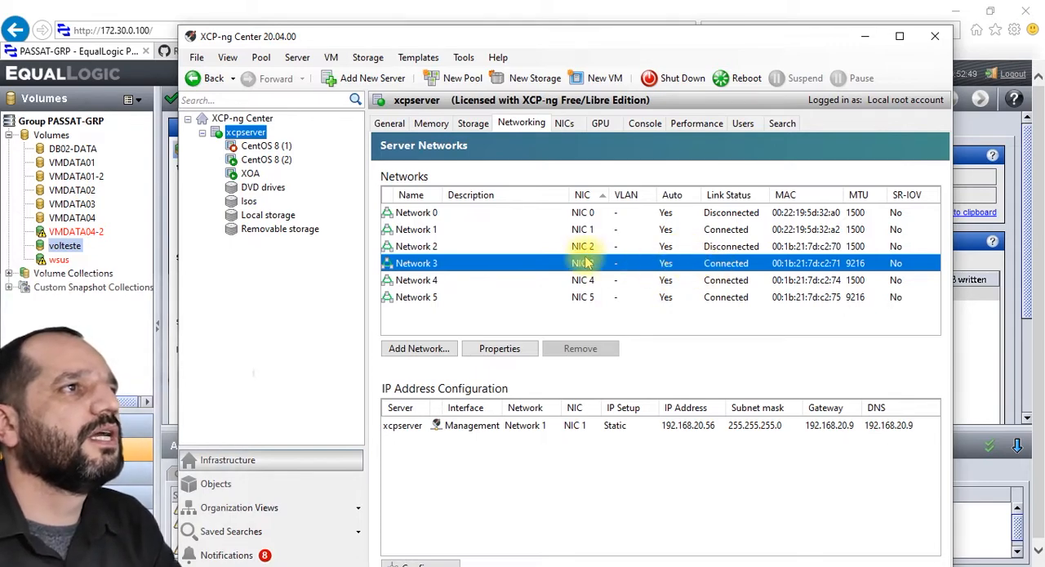
Step: Look at the NIC, link status and MTU of Networks 1, 3, 4 and 5 in the server networks list
left_click(465, 232)
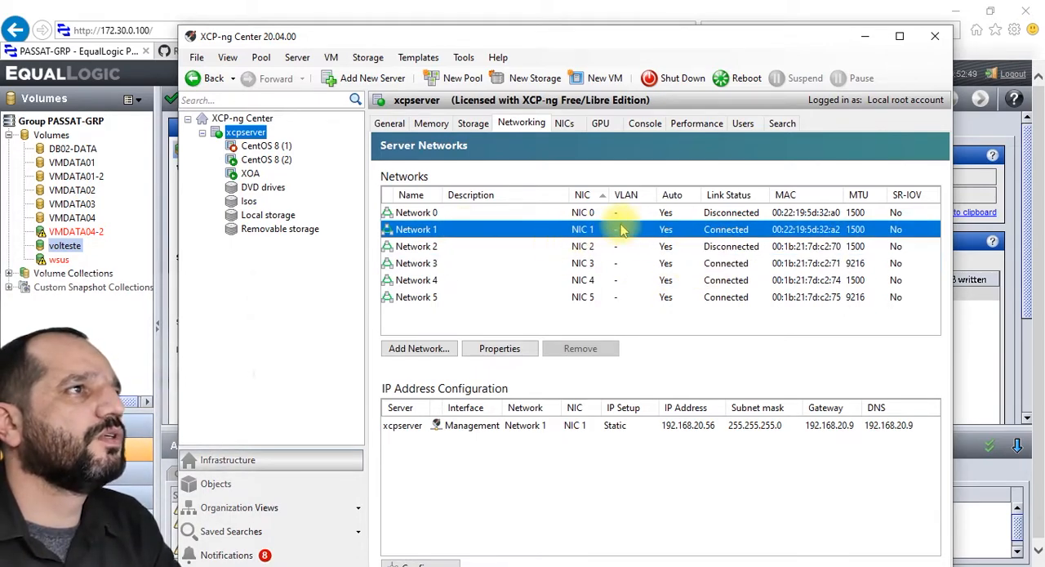
left_click(560, 263)
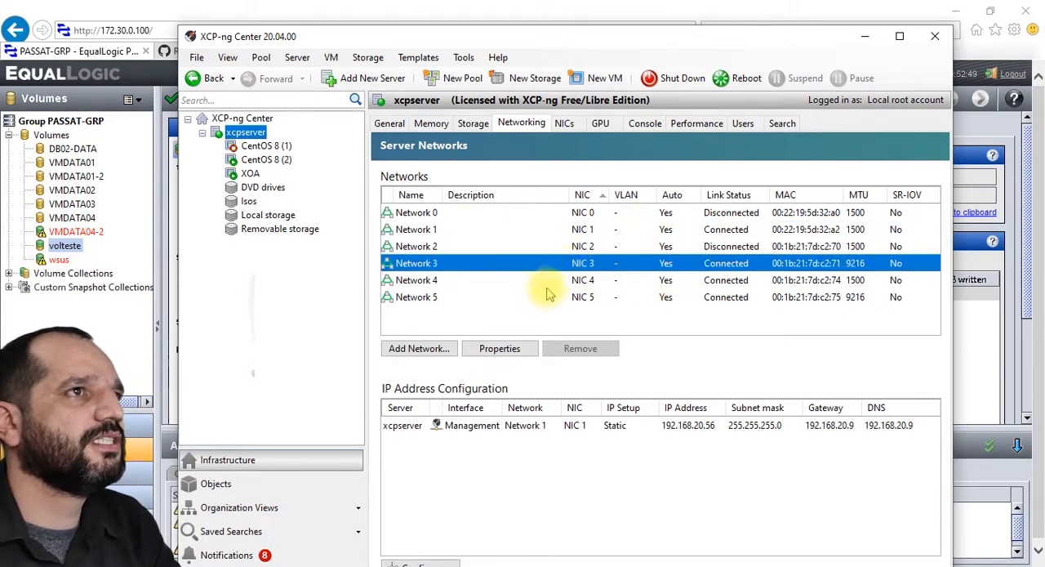
left_click(546, 284)
left_click(549, 299)
left_click(498, 58)
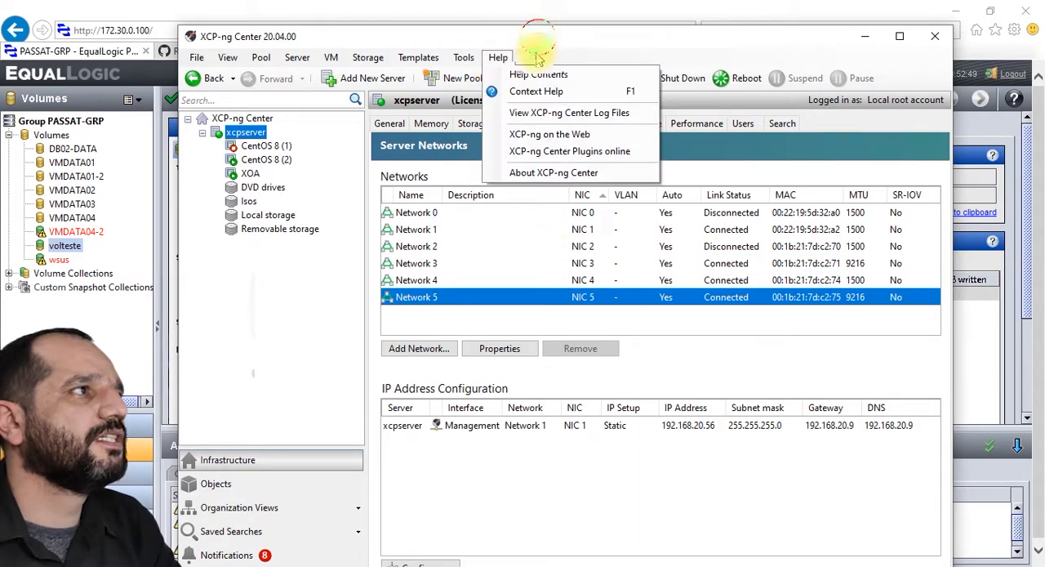
left_click_drag(537, 42, 537, 96)
Step: Switch to the Dell OpenManage Switch Administrator, log in again with the user name and password, and open the VLAN Membership page
left_click(531, 51)
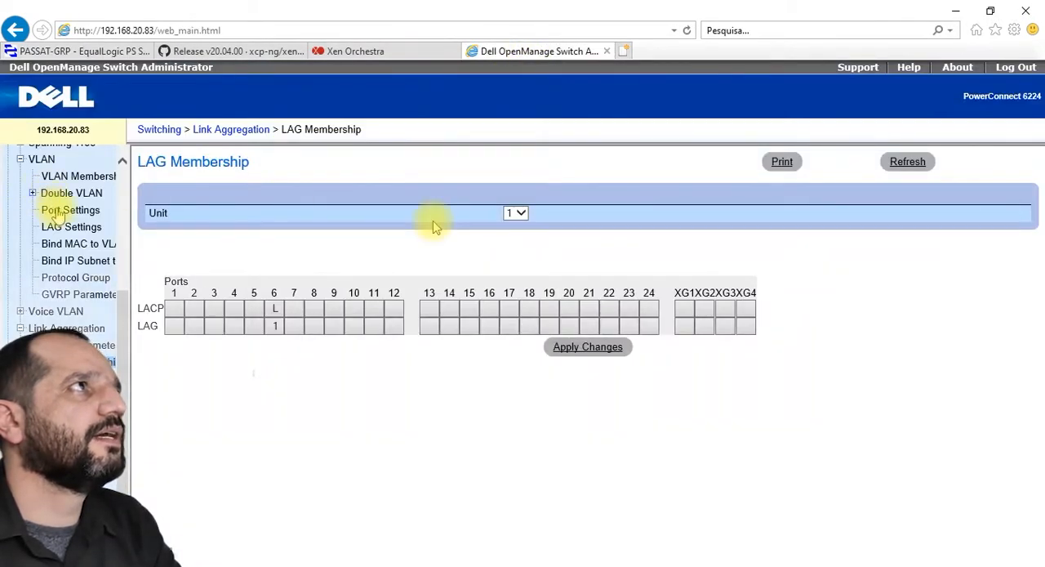
scroll(59, 214, "up", 3)
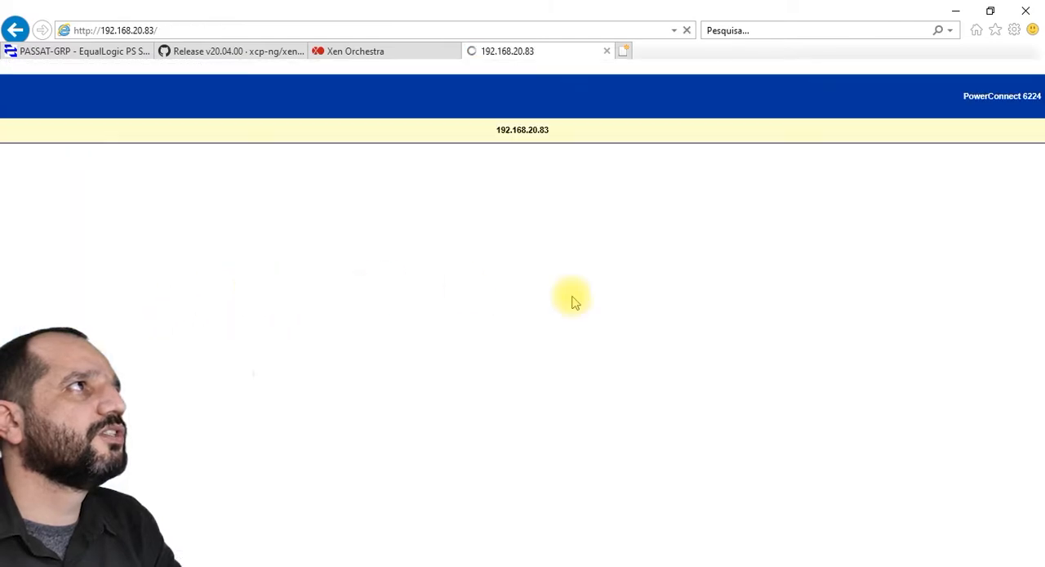
left_click(544, 215)
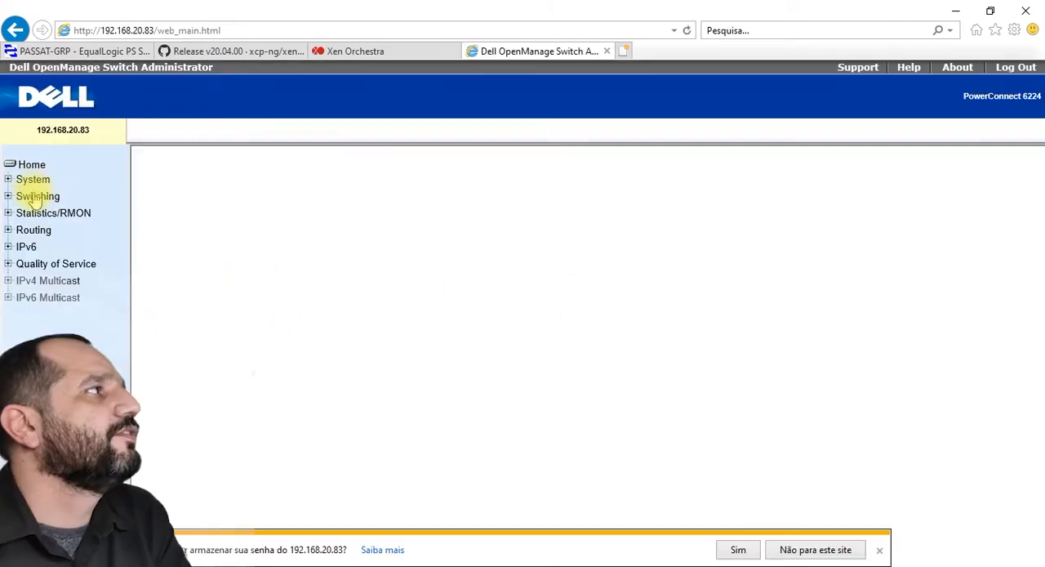
left_click(38, 196)
left_click(41, 314)
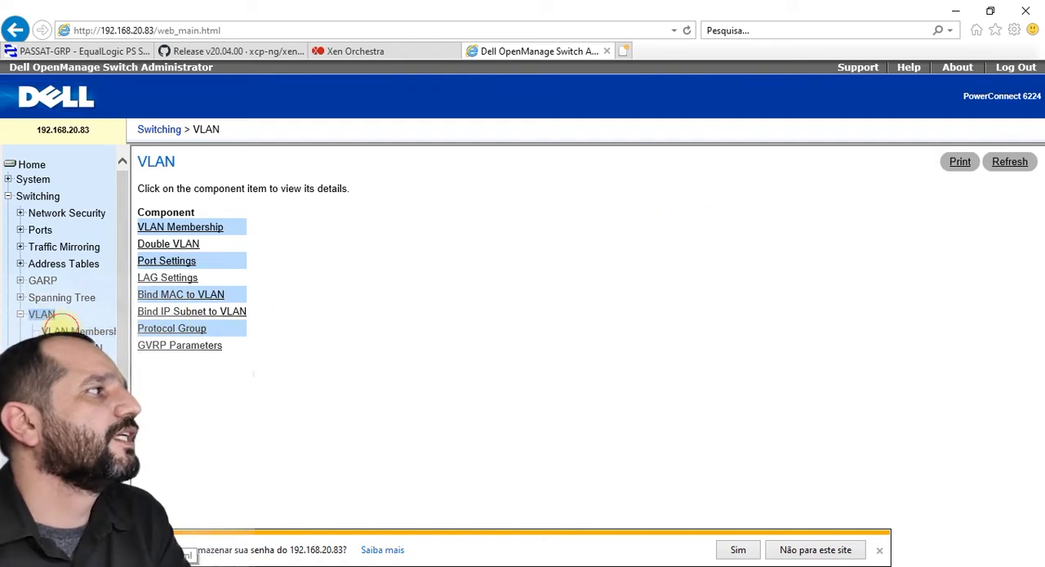
left_click(62, 328)
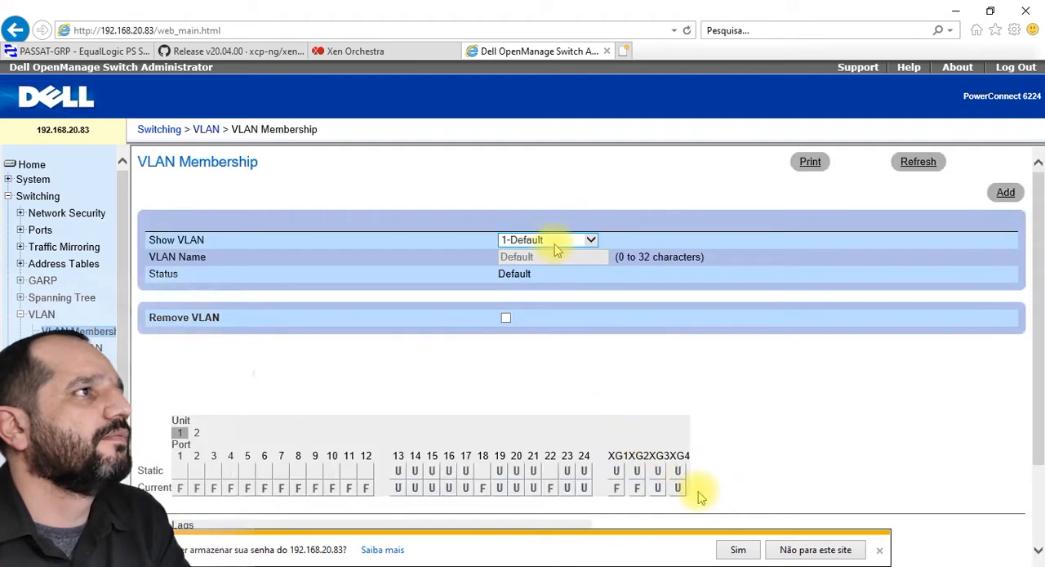
Step: Show the 11-iSCSI_Data VLAN and examine its port membership on units 1 and 2
left_click(555, 240)
left_click(556, 252)
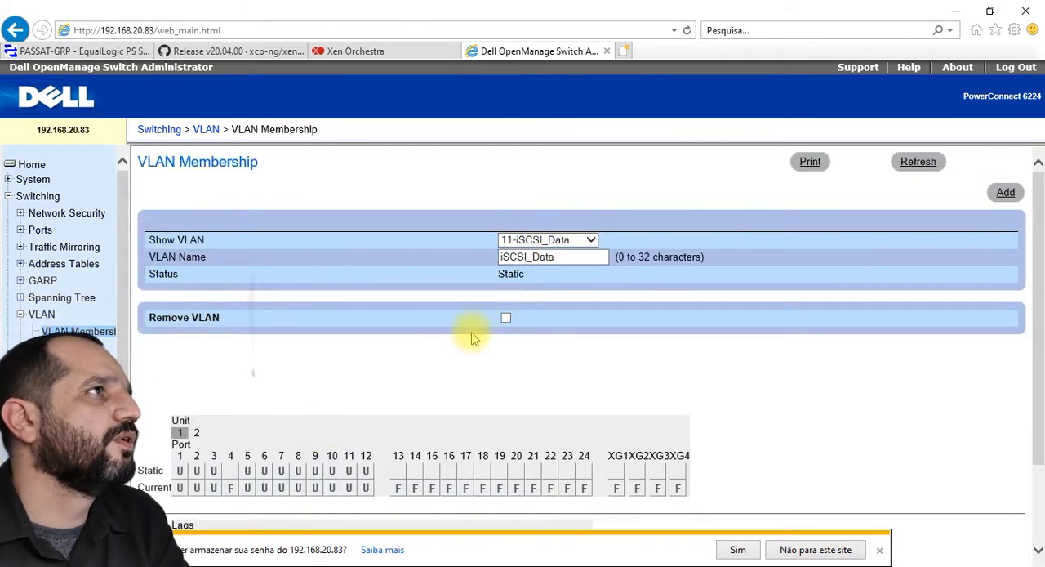
scroll(470, 341, "down", 2)
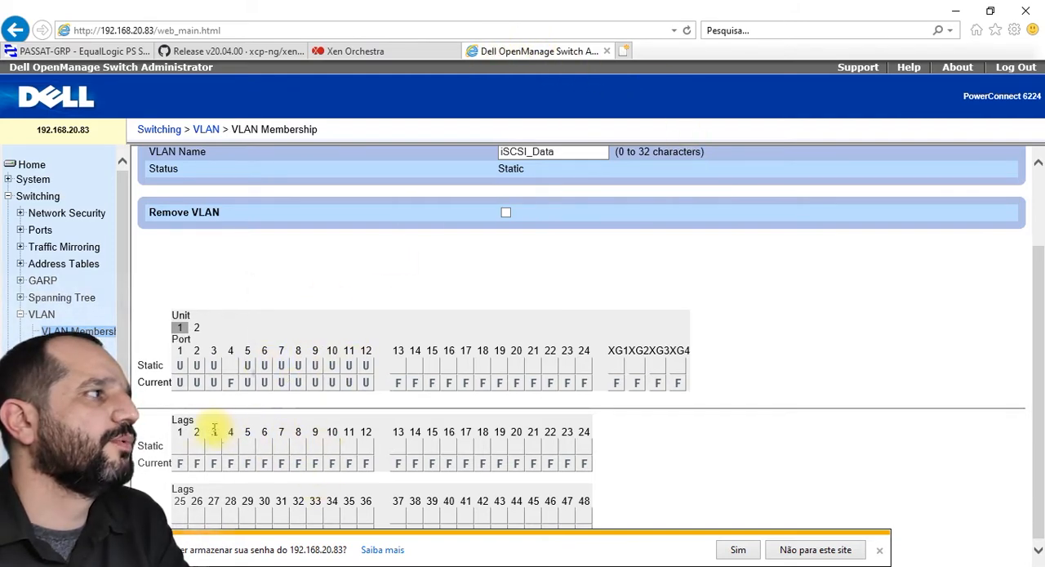
left_click(197, 327)
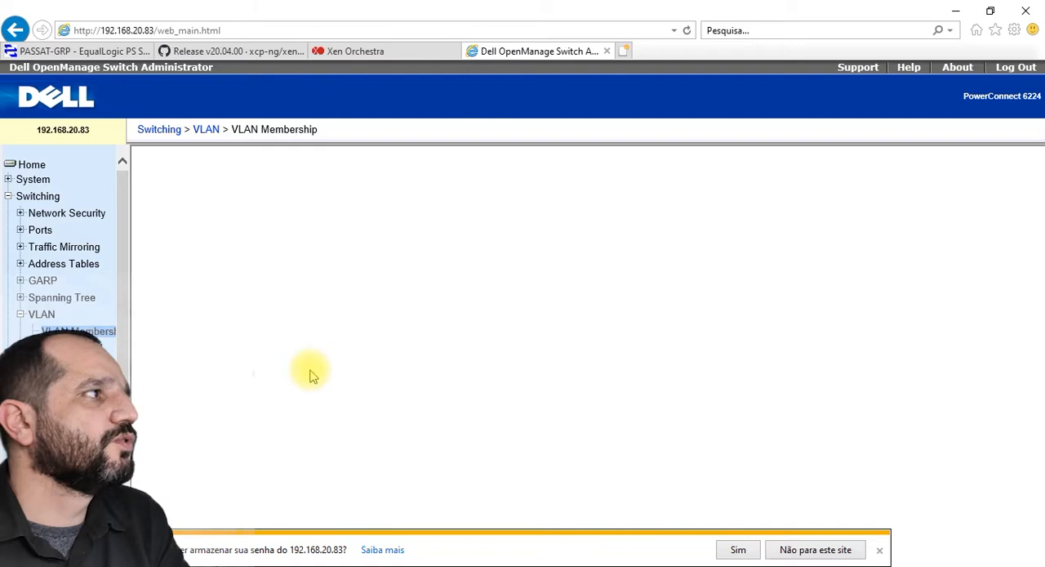
scroll(311, 372, "down", 1)
left_click(198, 329)
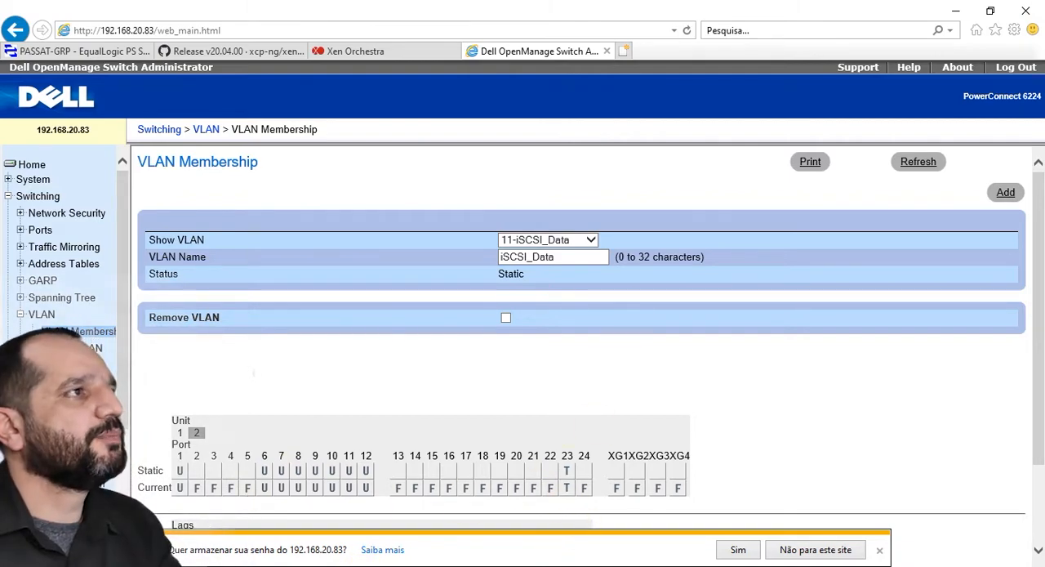
Step: Switch back to XCP-ng Center and compare Network 3 with Network 5 in the server networks list
left_click(546, 566)
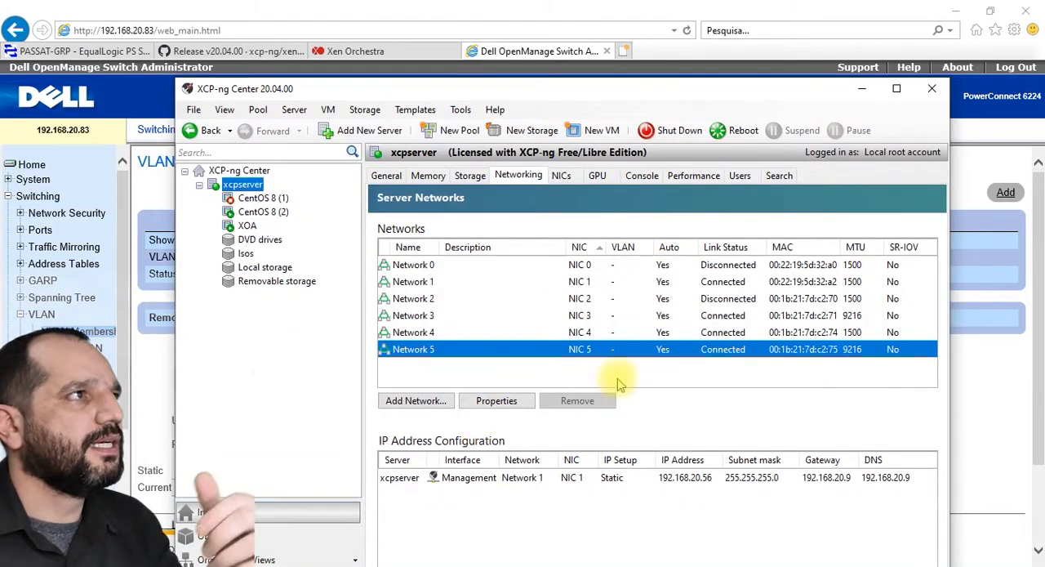
left_click(214, 566)
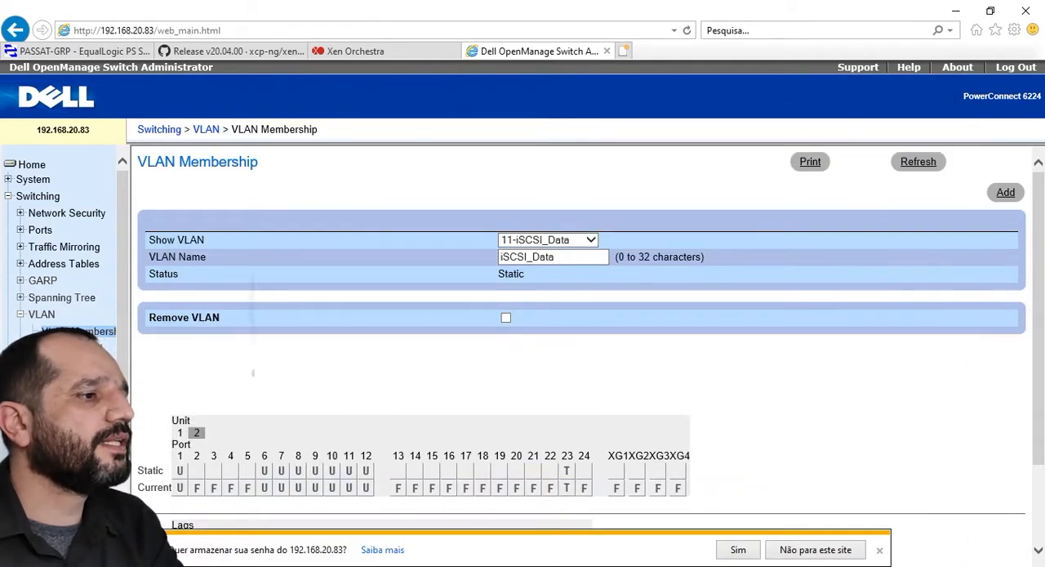
left_click(214, 566)
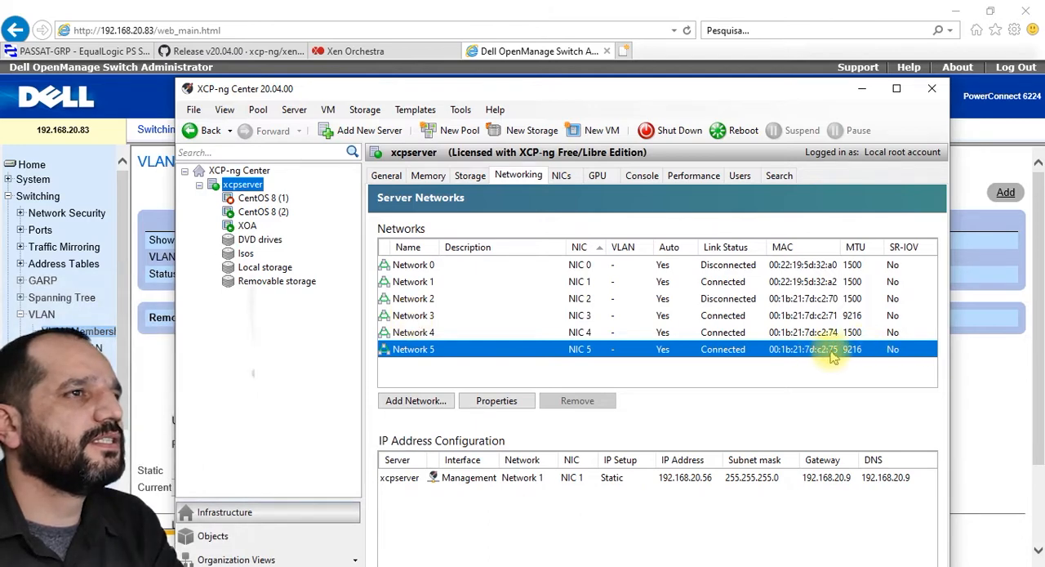
left_click(424, 317)
left_click(423, 348)
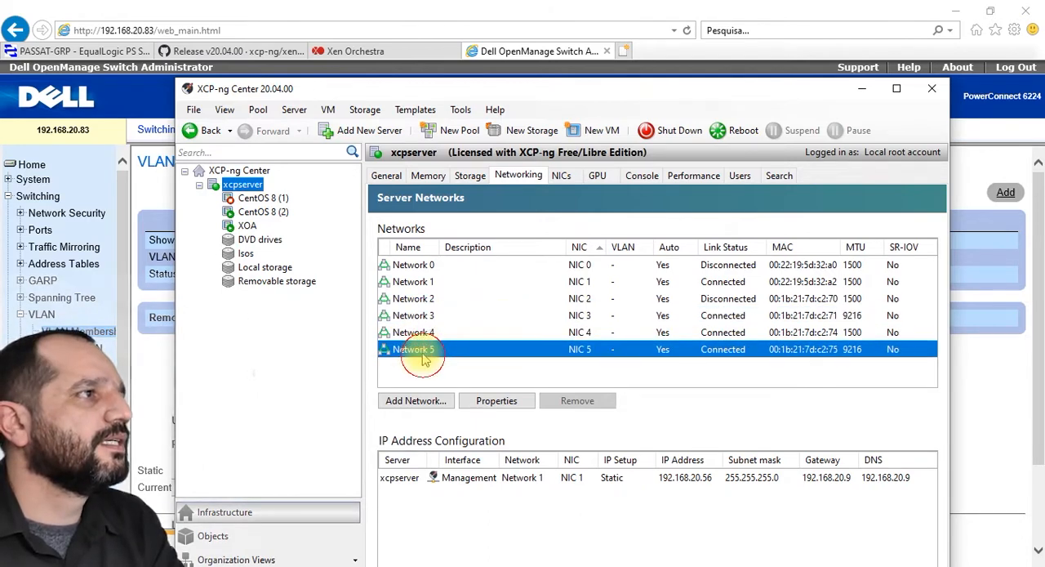
left_click(424, 320)
left_click(424, 351)
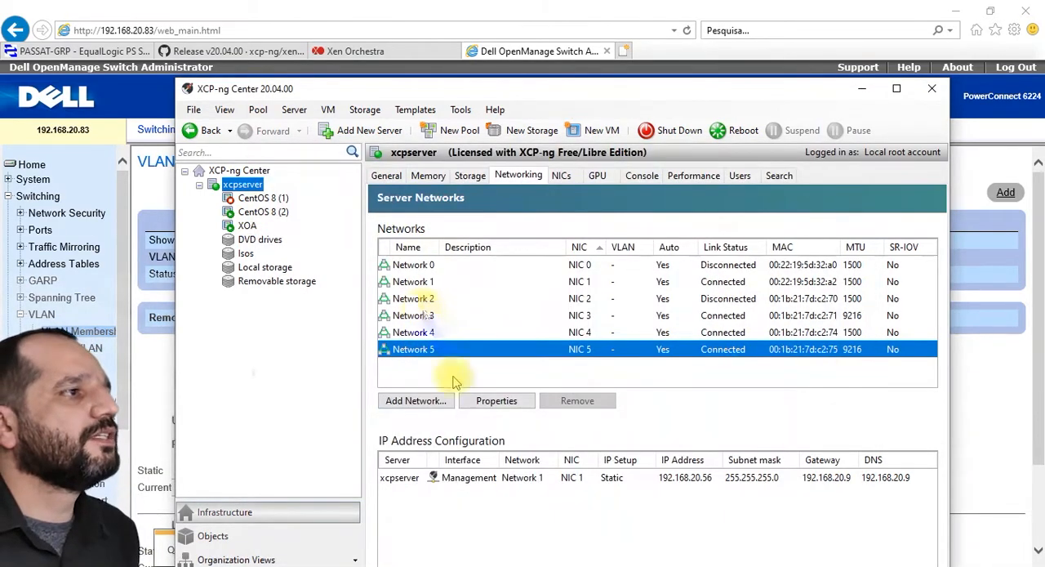
Step: Create an active-active bonded network on xcpserver from NIC 3 and NIC 5 with an MTU of 9216
left_click(437, 400)
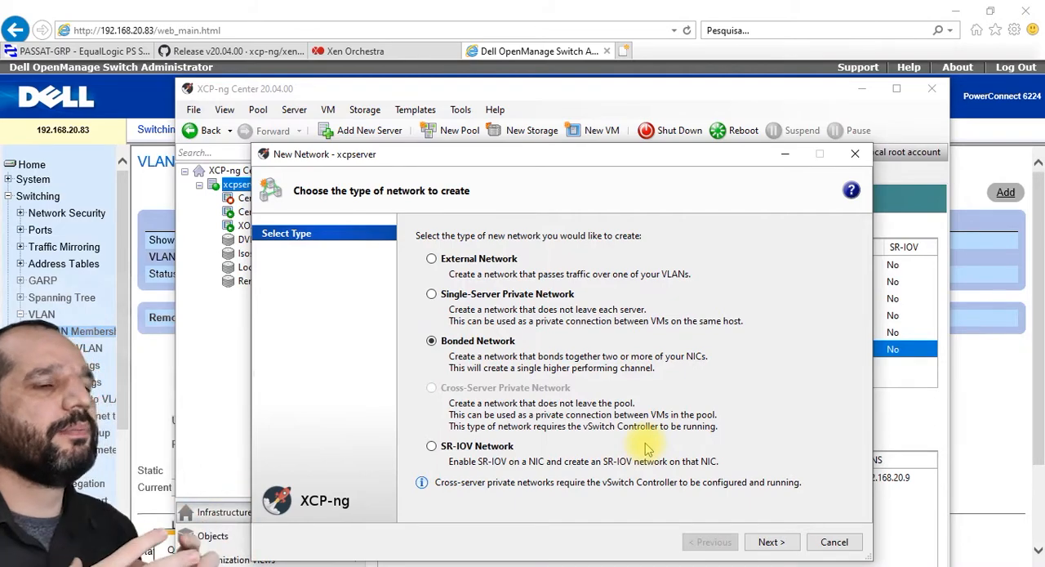
left_click(769, 541)
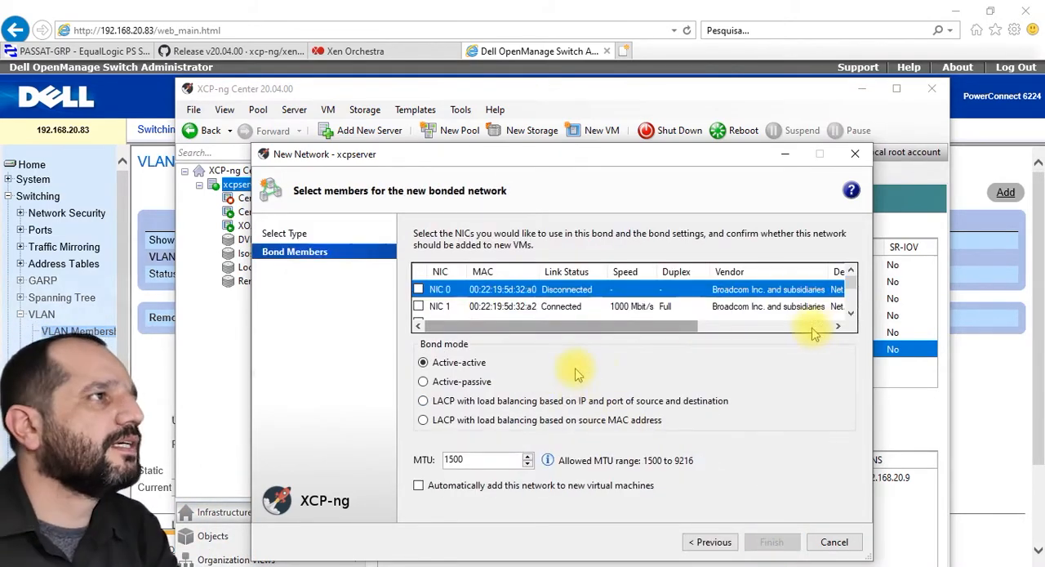
left_click(850, 313)
left_click(850, 313)
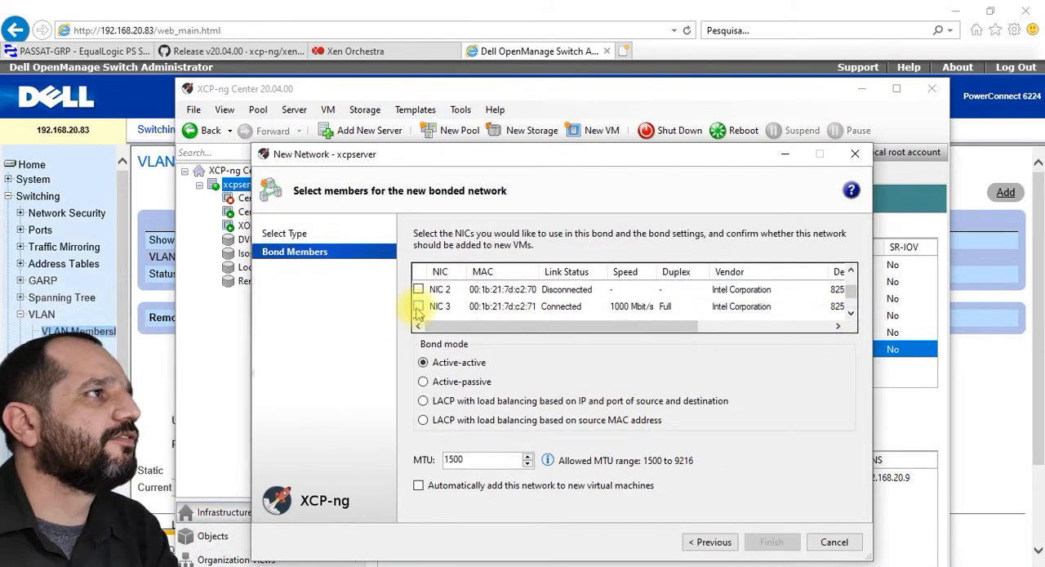
left_click(419, 306)
left_click(851, 314)
left_click(850, 314)
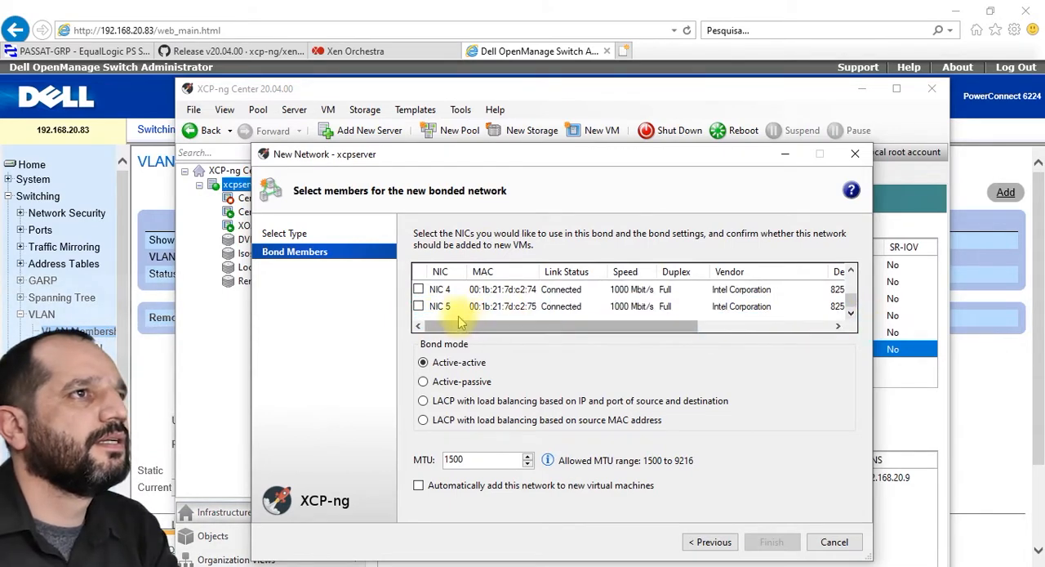
left_click(418, 306)
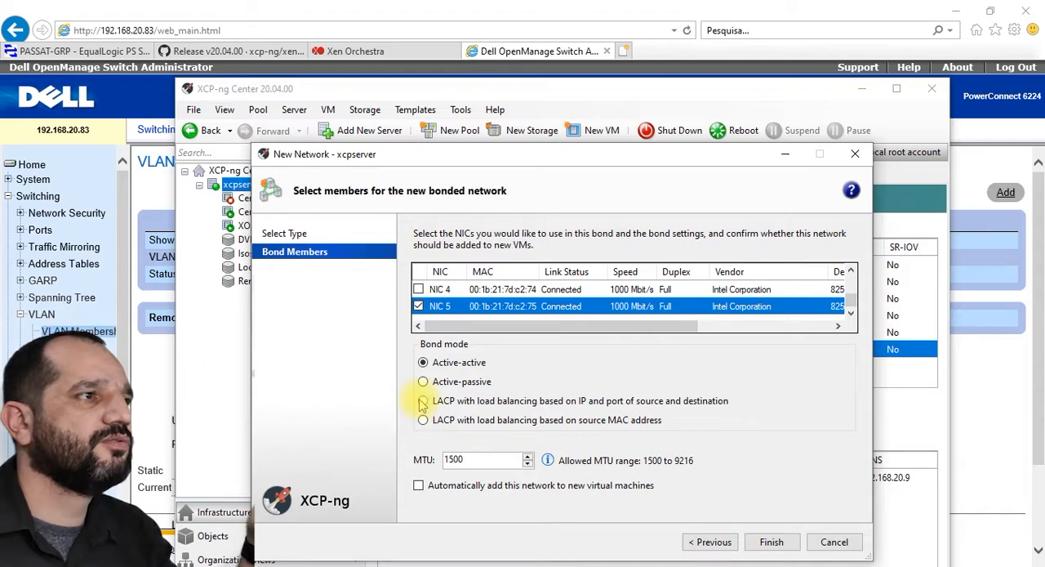
double_click(456, 459)
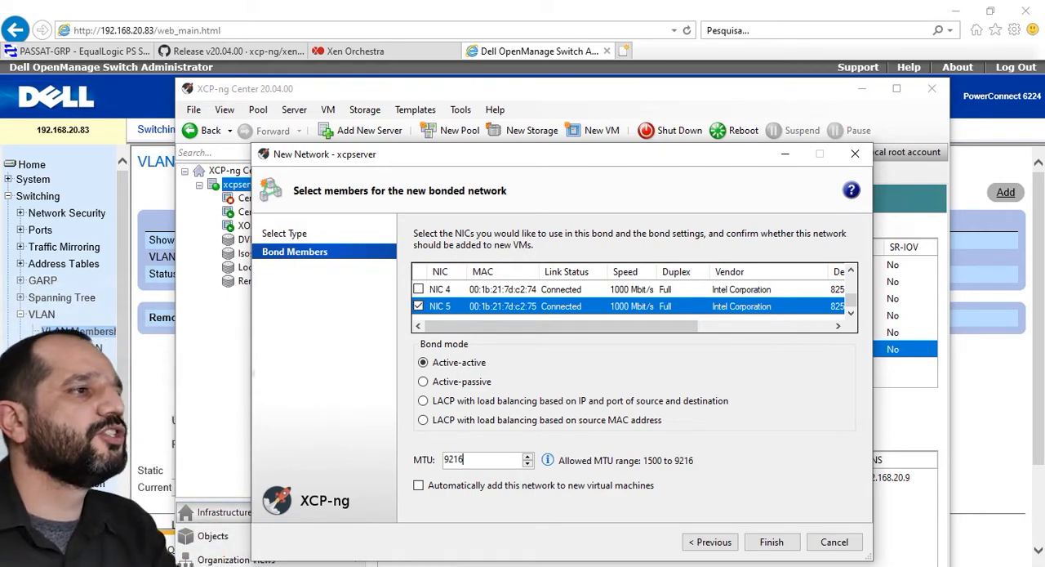
left_click(772, 542)
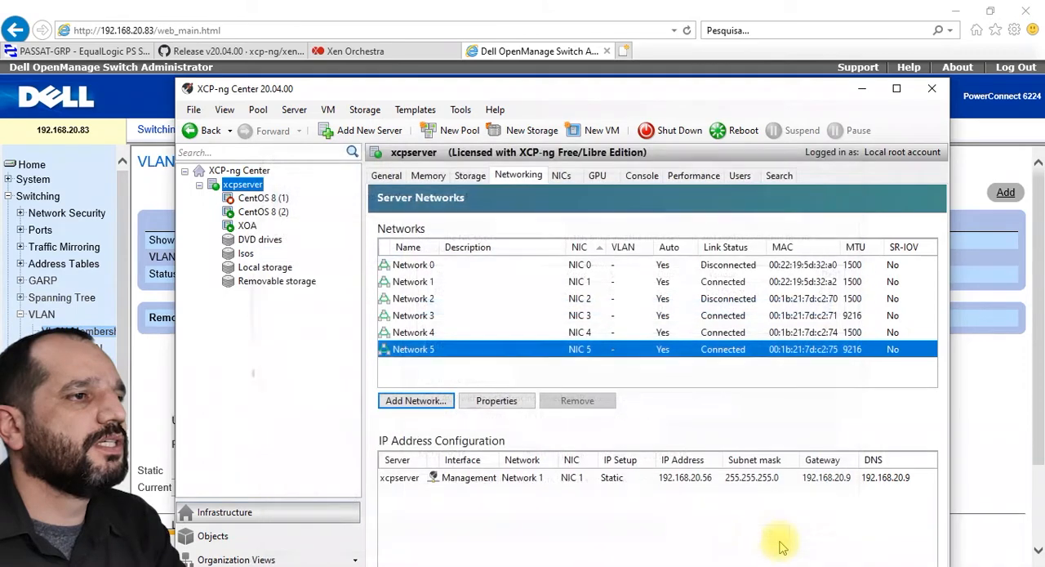
Step: Select the Bond 3+5 network to check its link status, and move the window up to expose the IP address configuration controls
left_click(431, 265)
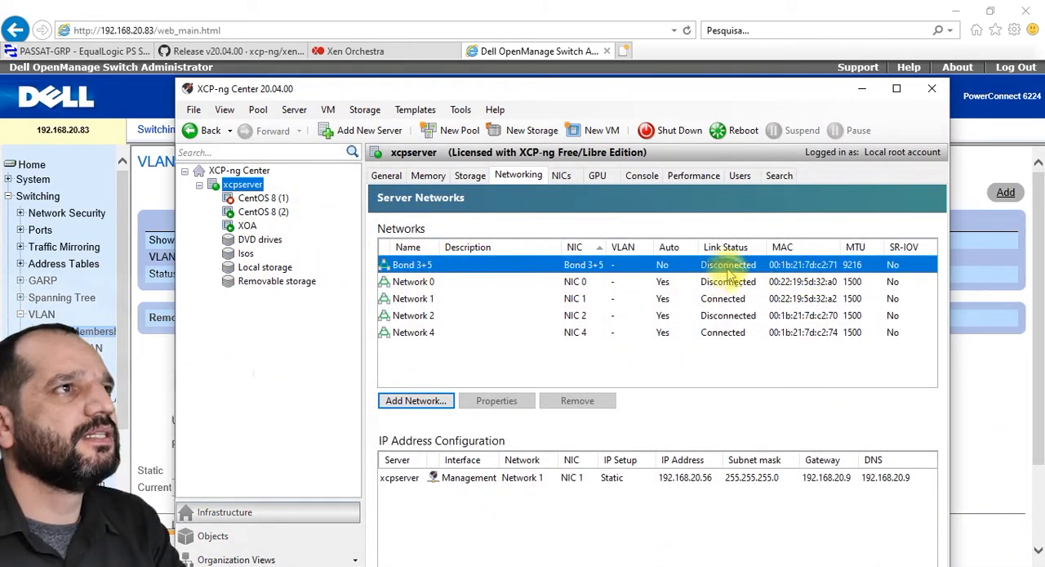
left_click(431, 265)
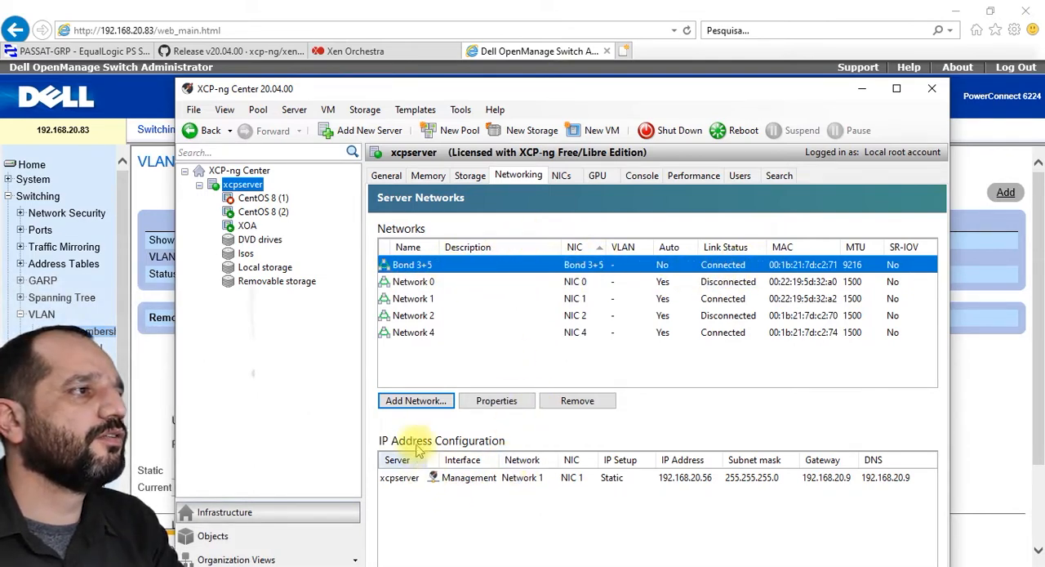
left_click_drag(563, 95, 523, 27)
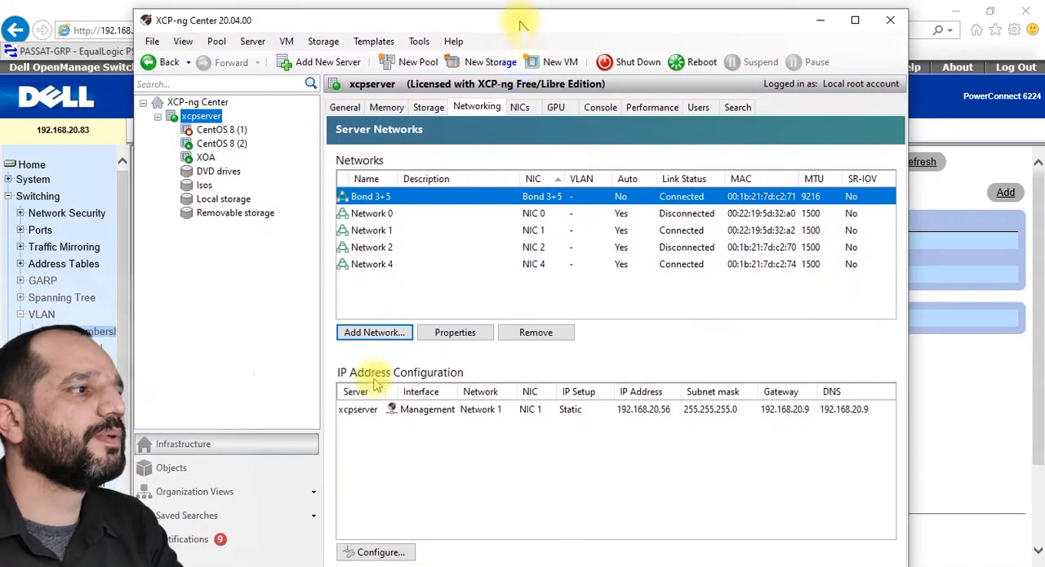
left_click(377, 552)
left_click(516, 209)
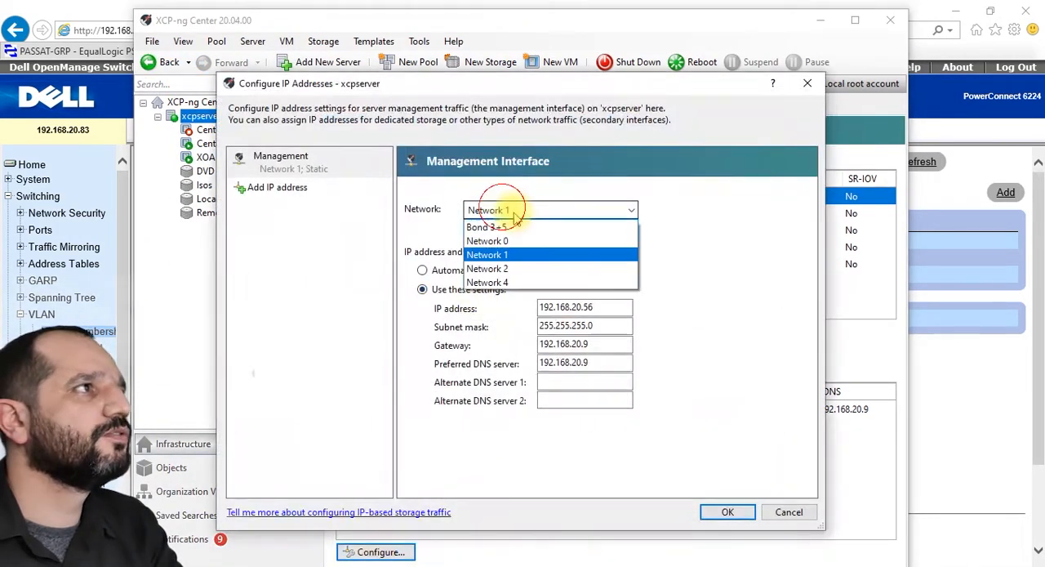
left_click(493, 224)
double_click(583, 308)
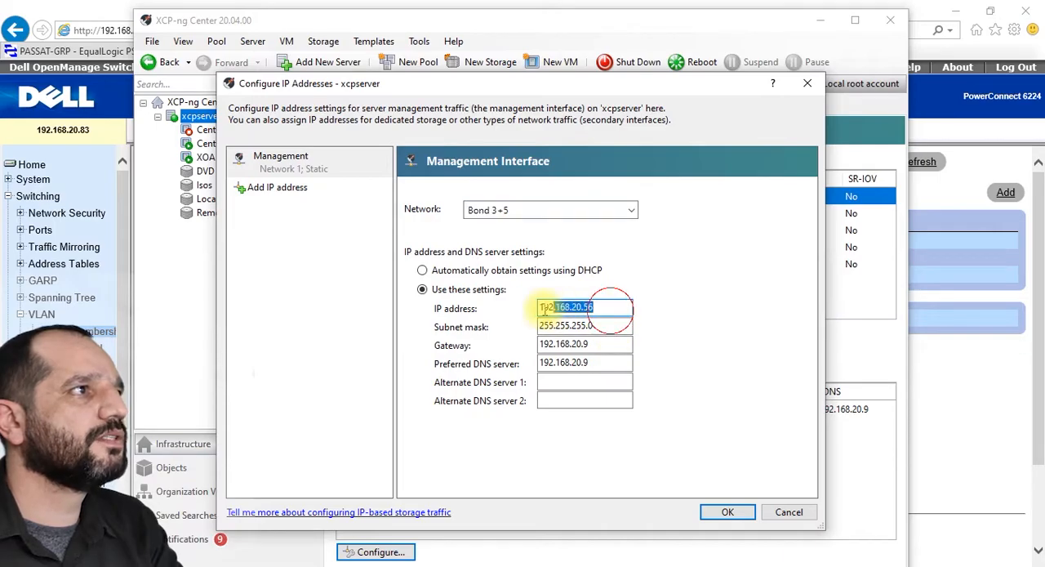
left_click(527, 210)
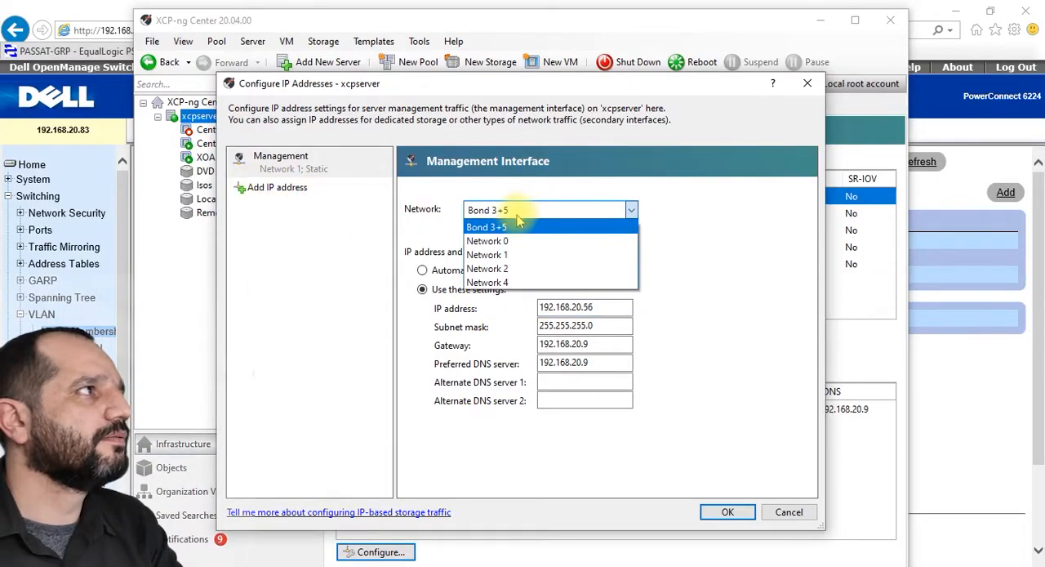
left_click(314, 245)
left_click(789, 512)
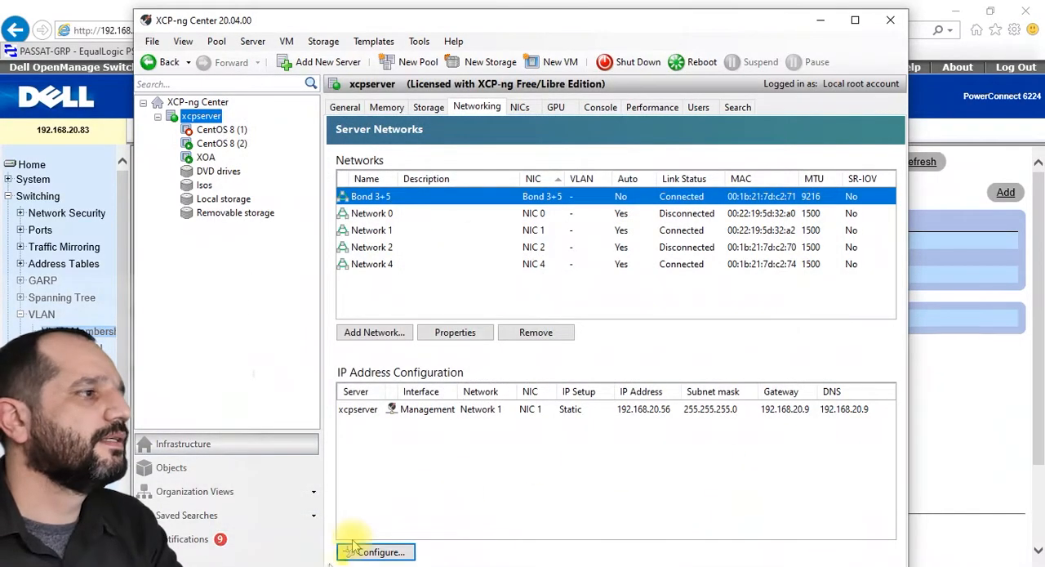
Step: Add a secondary IP interface Storage 1 on Bond 3+5 with static address 172.30.0.55 and subnet mask 255.255.255.0
left_click(375, 552)
left_click(299, 190)
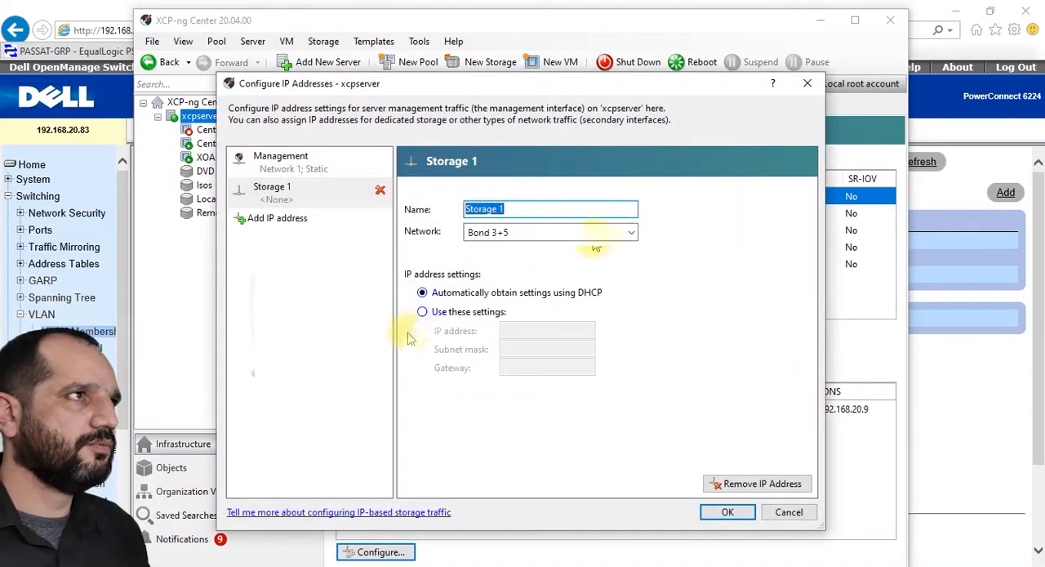
left_click(422, 311)
left_click(517, 331)
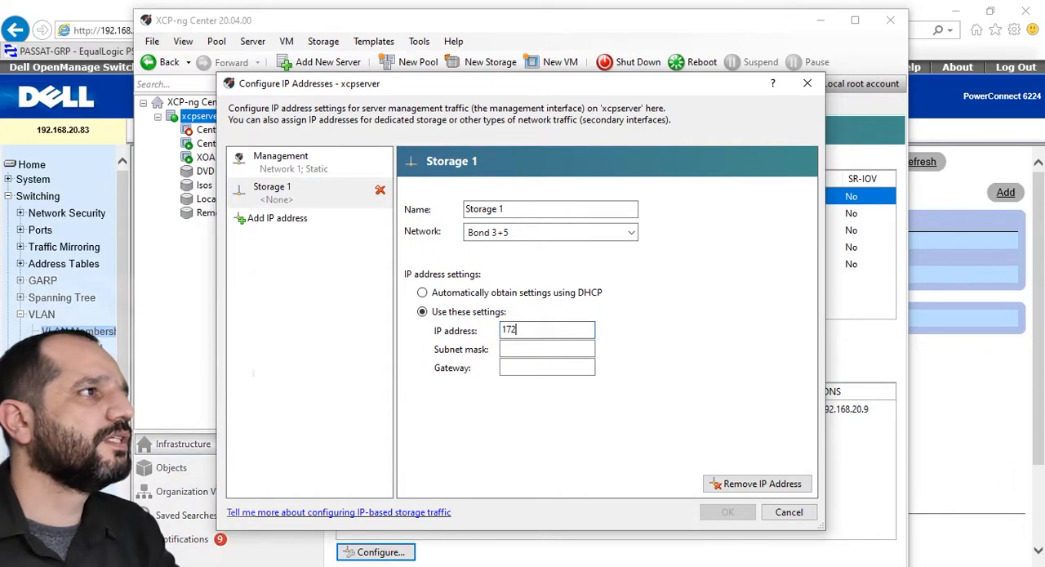
left_click(516, 352)
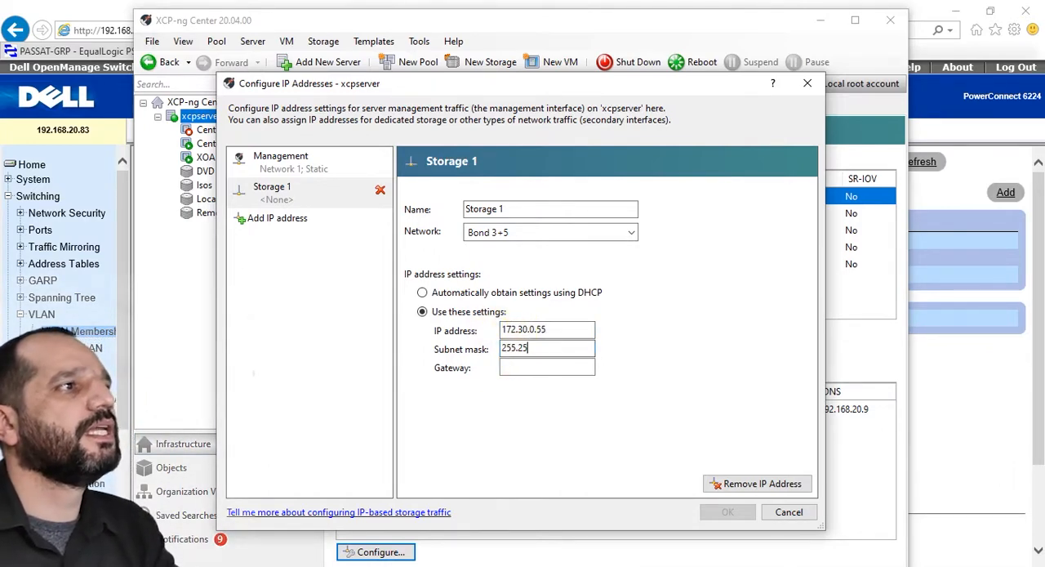
type("255.255.255.0")
key("Tab")
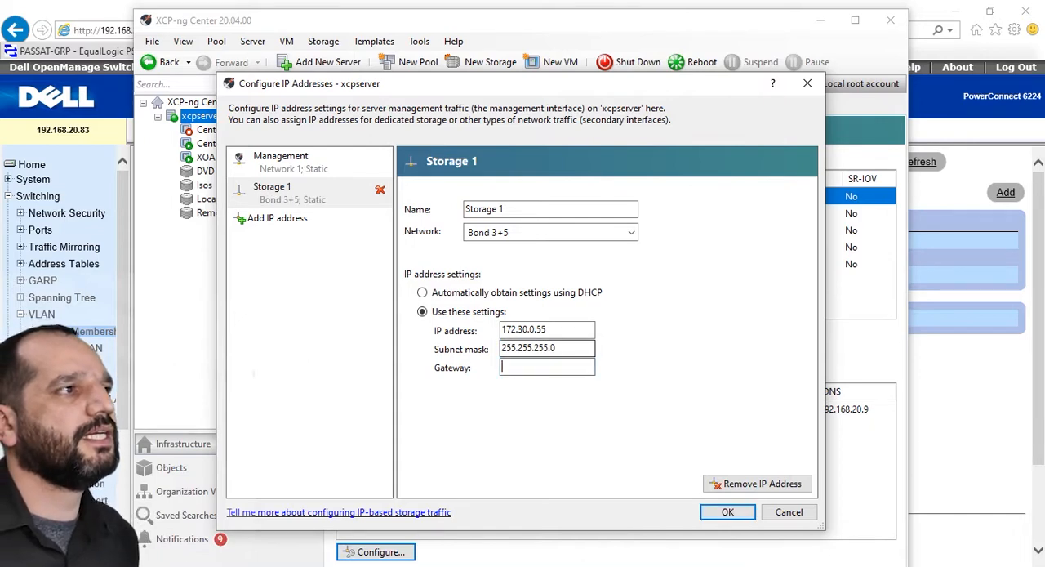
Step: Set the Storage 1 interface's gateway to 172.30.0.9 and apply the IP address configuration
type("172.30.0.")
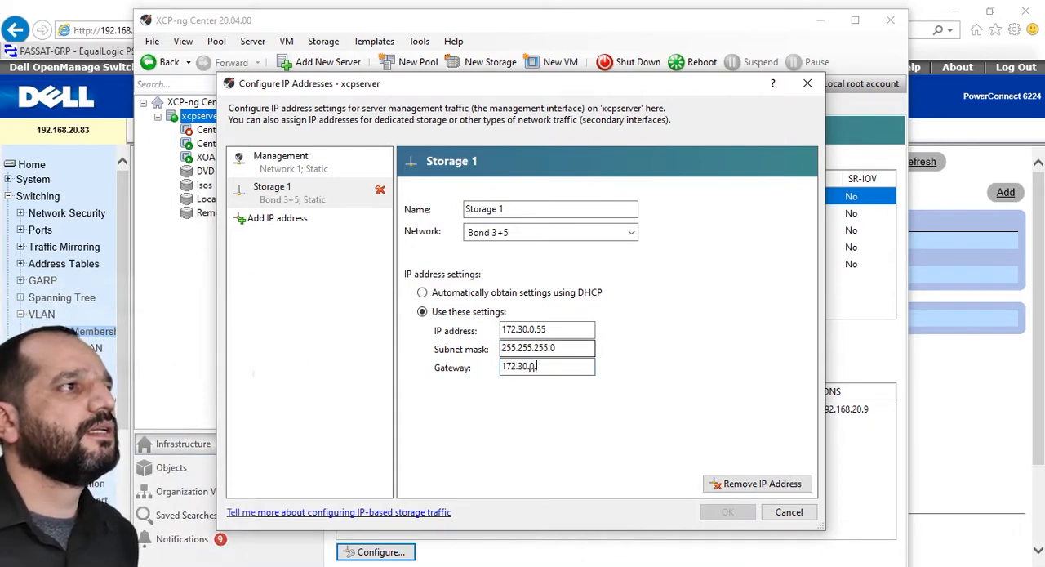
type("5")
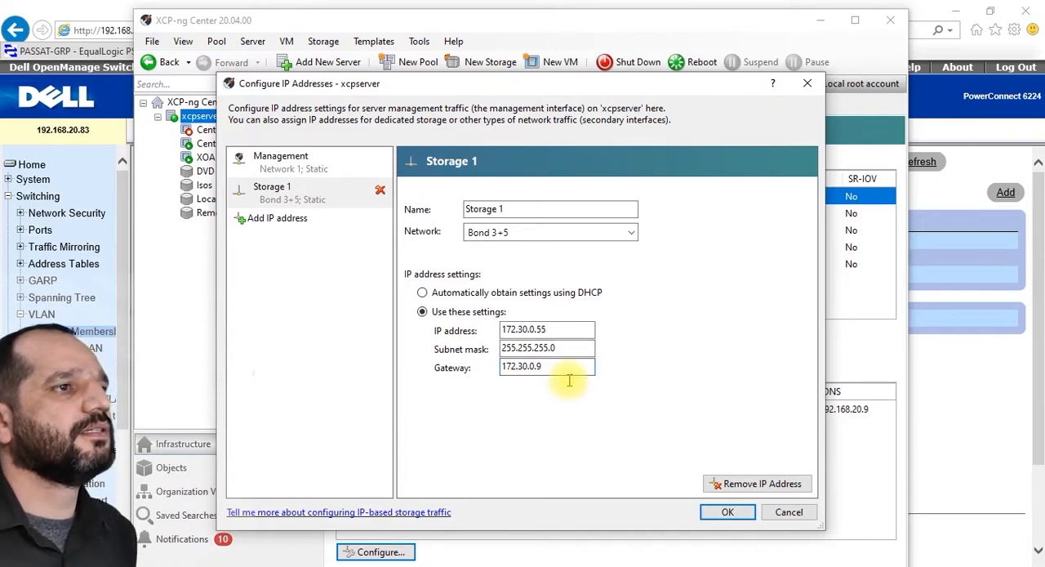
left_click(727, 512)
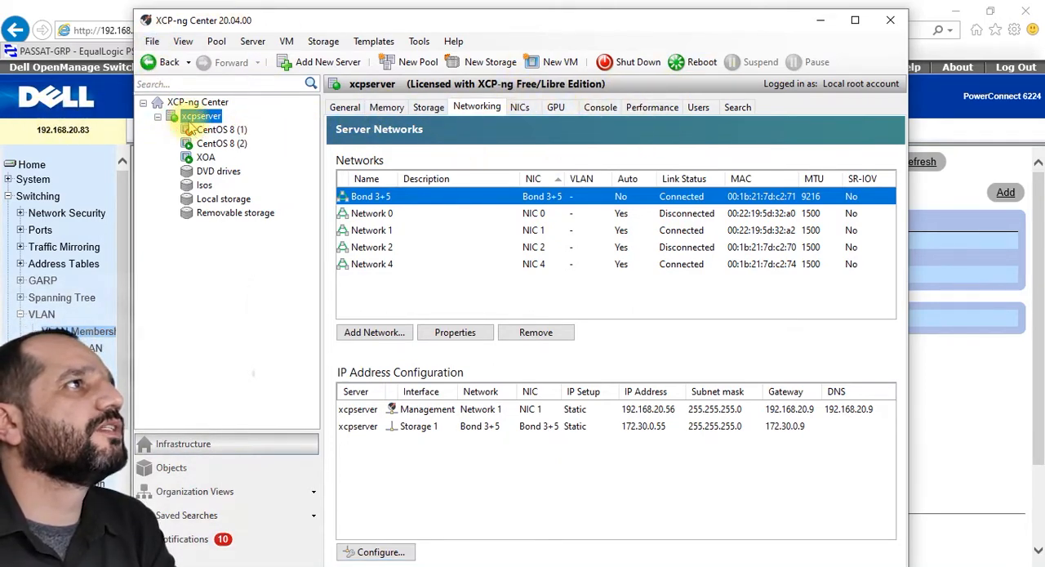
Step: Ping 172.30.0.100 from the xcpserver console and stop the ping after a few replies
left_click(600, 107)
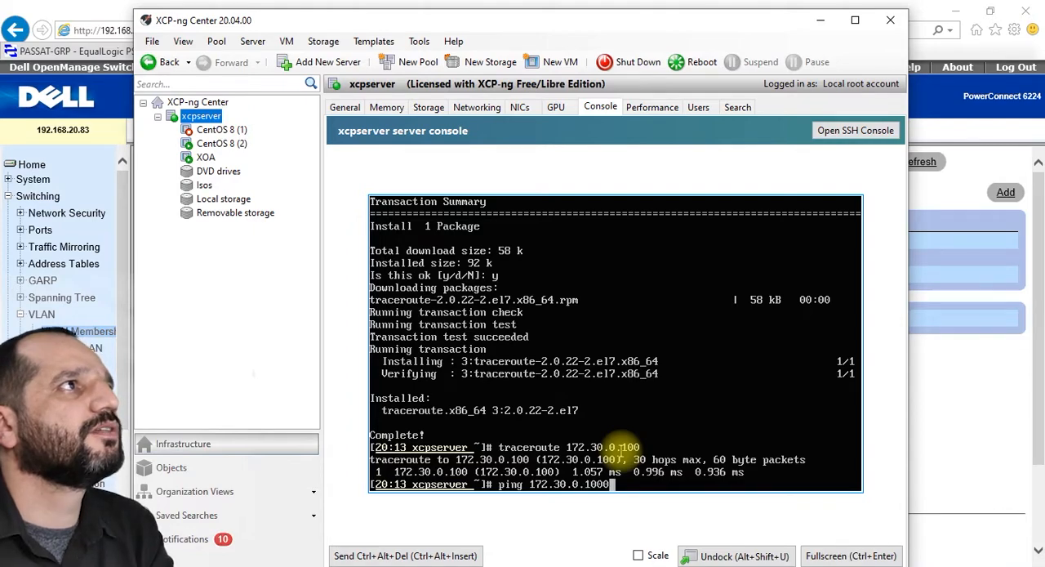
key("Return")
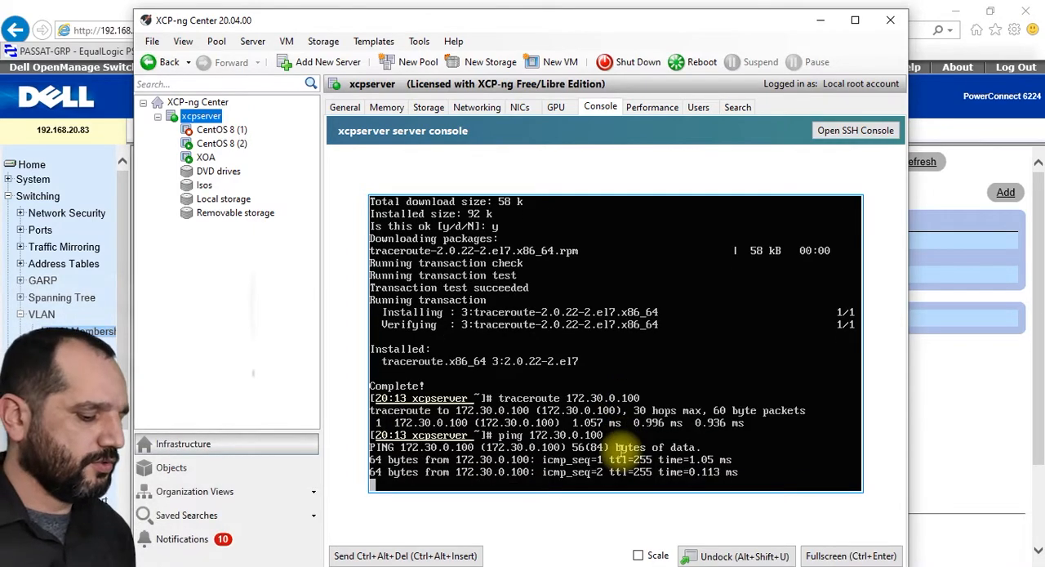
key("ctrl+c")
key("ctrl+c")
key("ctrl+c")
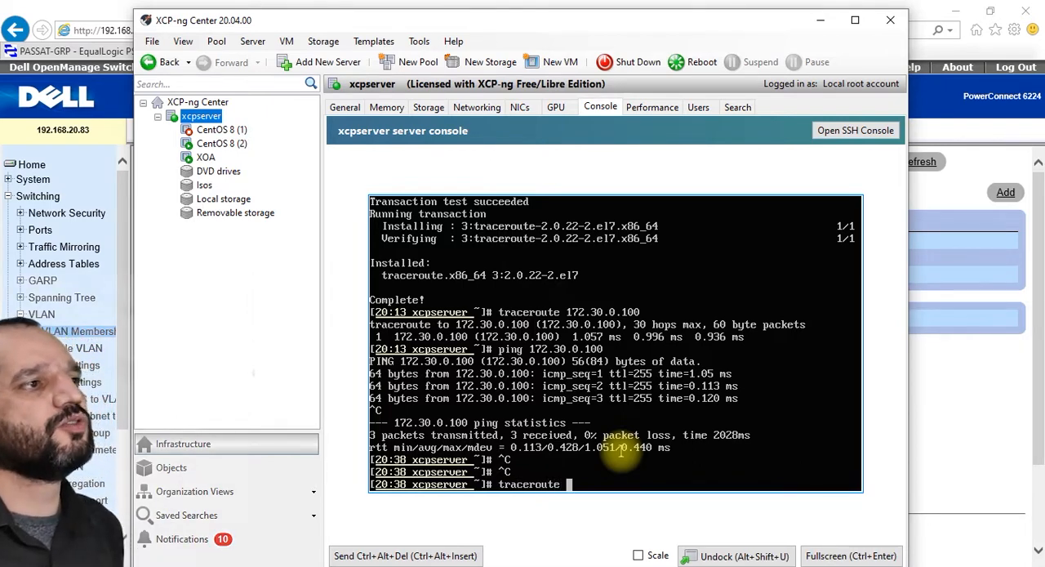
Step: Run traceroute to 172.30.0.100 in the xcpserver console
type("172.30.0.1")
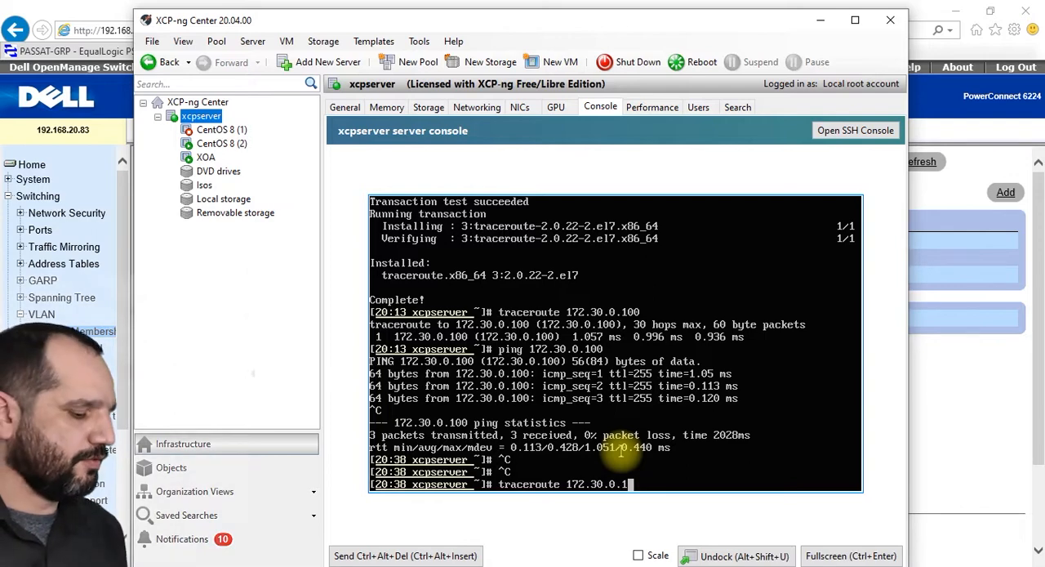
type("00")
key("Return")
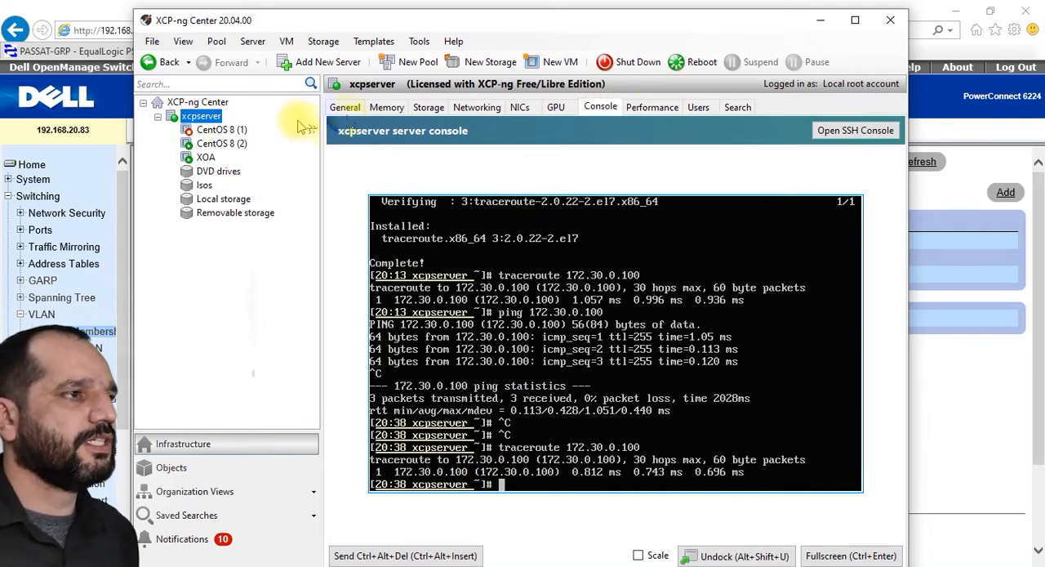
Step: View xcpserver's general properties, then return to its networks and IP address configuration
left_click(345, 107)
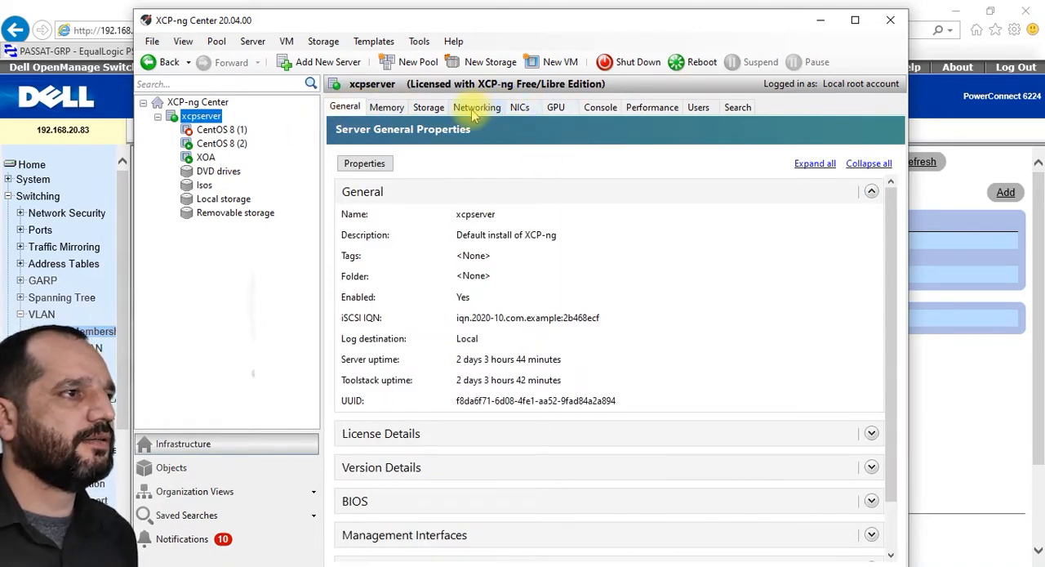
left_click(475, 108)
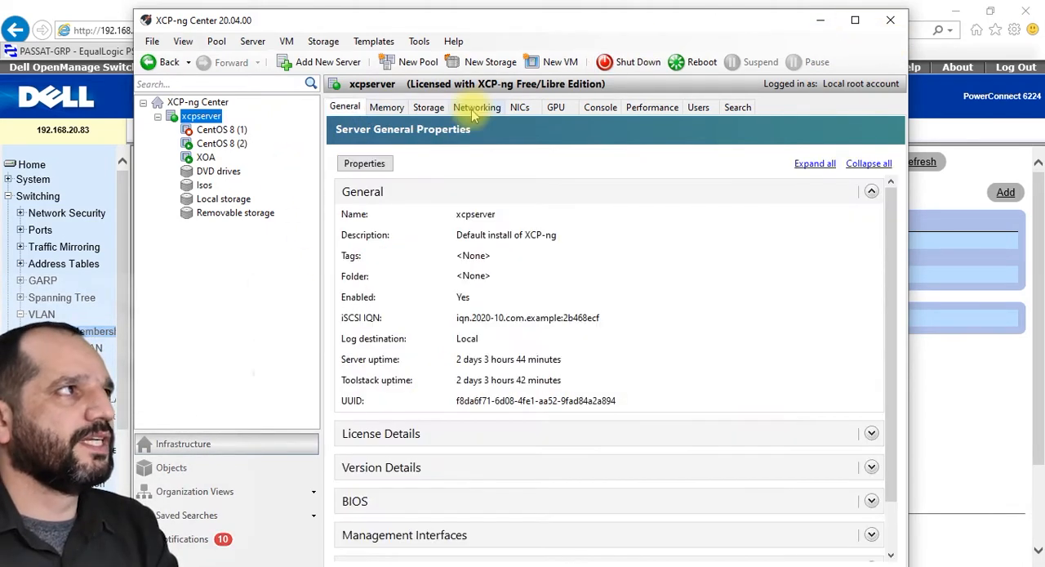
left_click(471, 109)
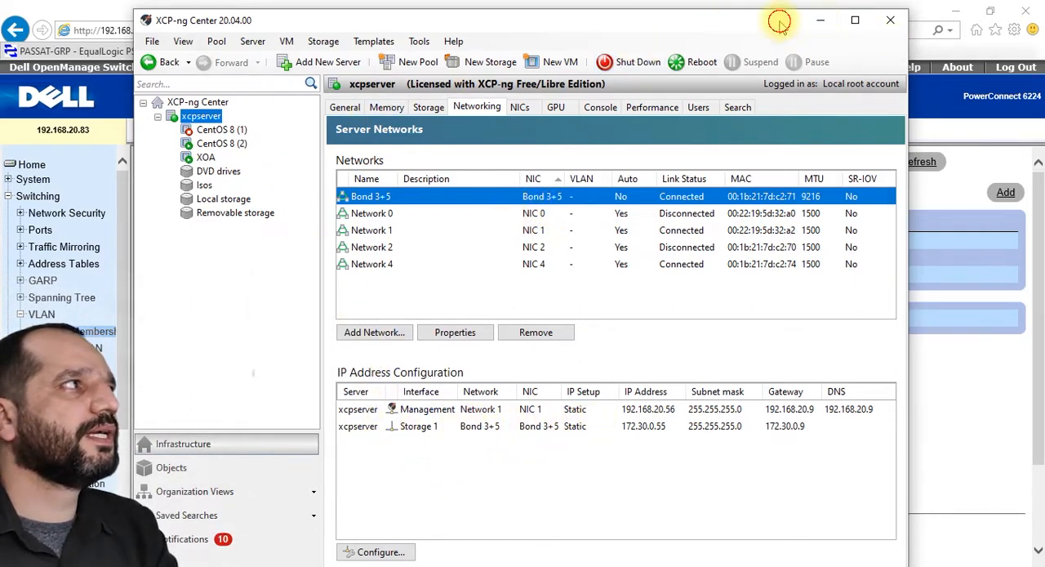
mouse_move(777, 18)
left_mouse_down()
mouse_move(782, 184)
mouse_move(788, 26)
left_mouse_up()
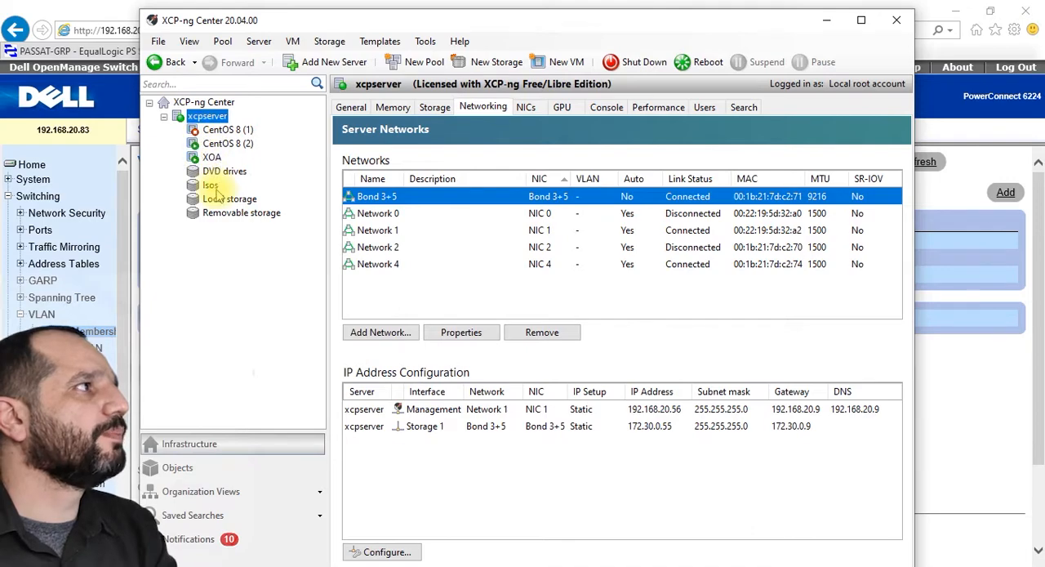
Step: Start a new iSCSI storage repository on xcpserver, keeping the name iSCSI virtual disk storage and the autogenerated description
right_click(214, 117)
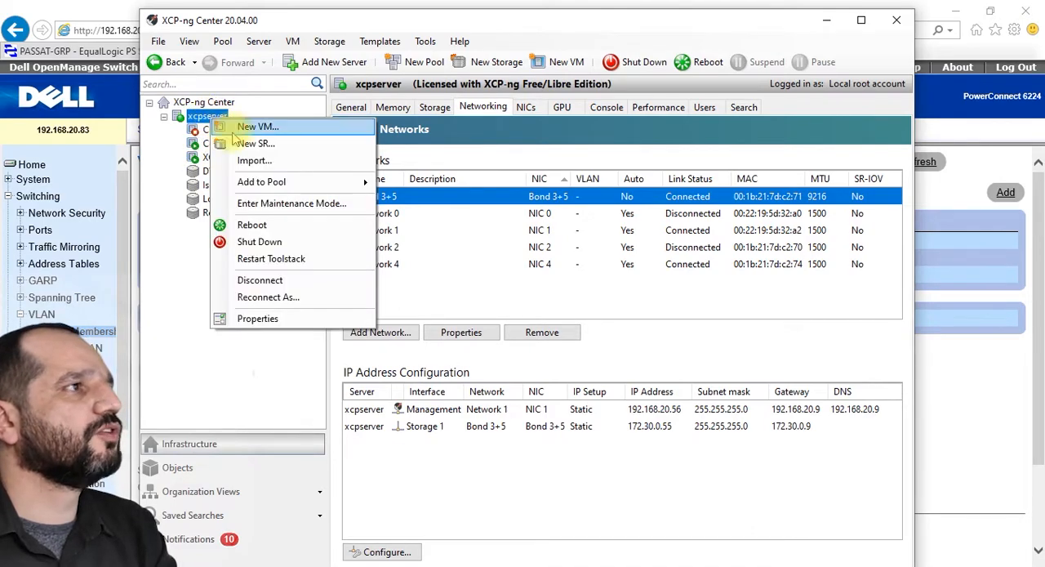
left_click(254, 144)
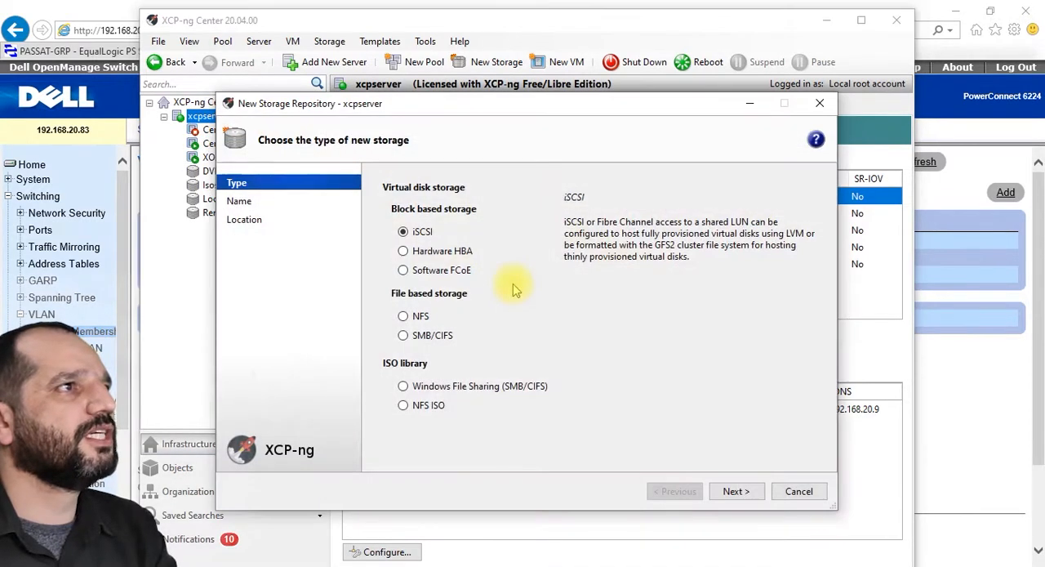
left_click(737, 491)
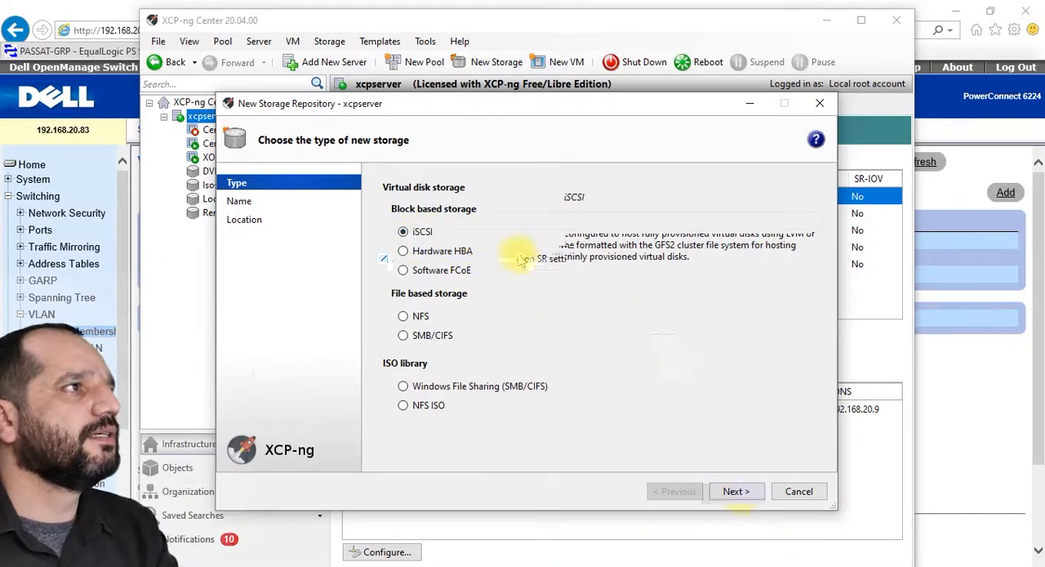
left_click(740, 498)
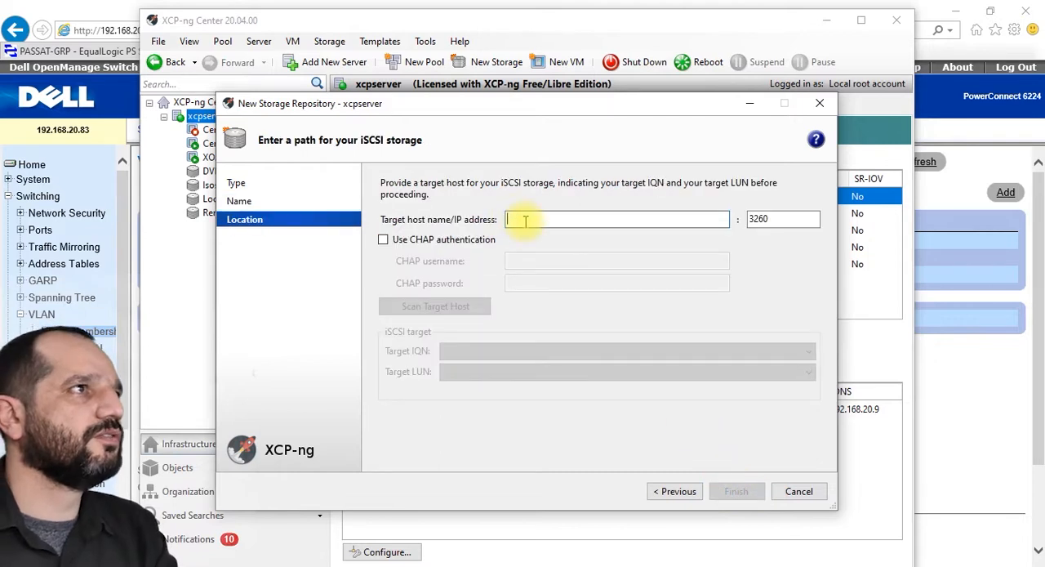
Step: Set the iSCSI target host to 172.30.0.100 with port 3260 and scan it for targets
type("192.168")
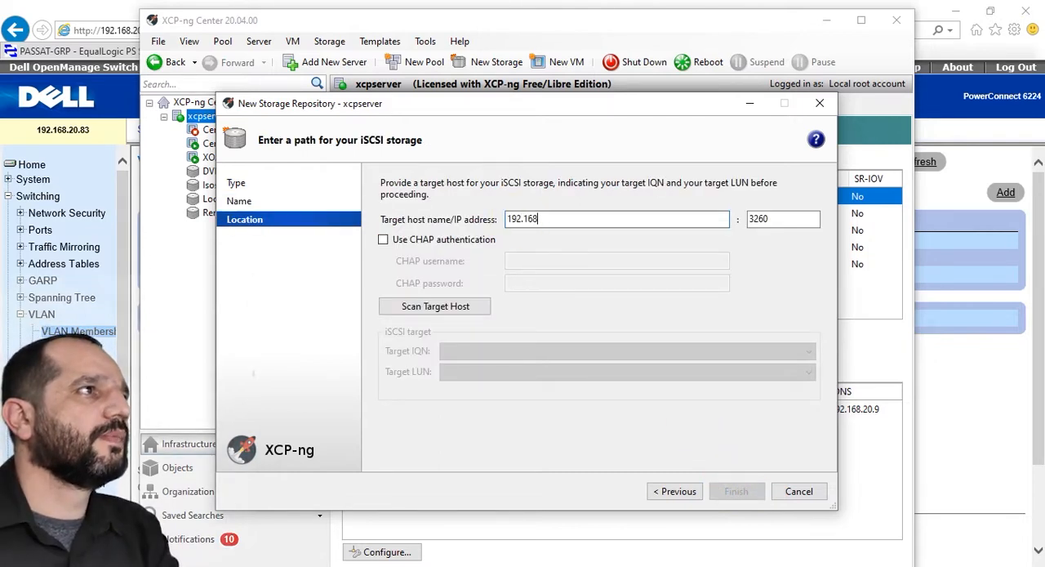
key("BackSpace")
key("BackSpace")
key("BackSpace")
key("BackSpace")
key("BackSpace")
key("BackSpace")
type("1")
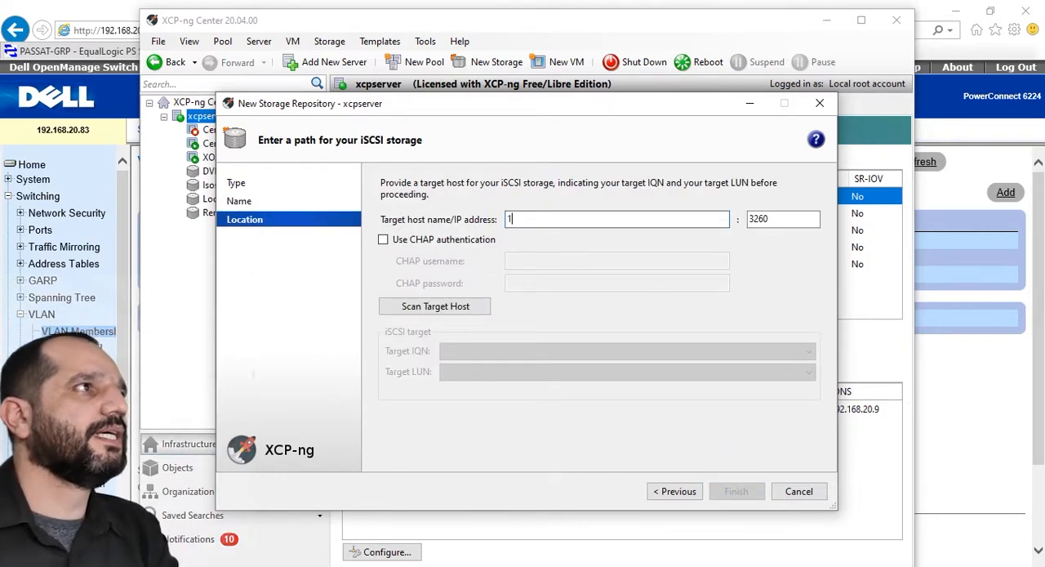
type("72.30.0.100")
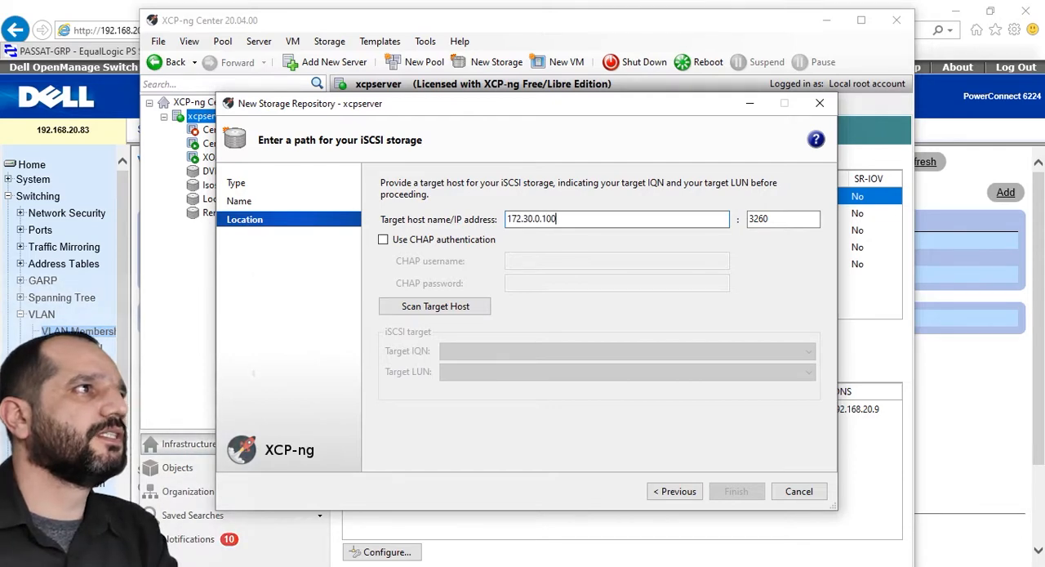
left_click(437, 305)
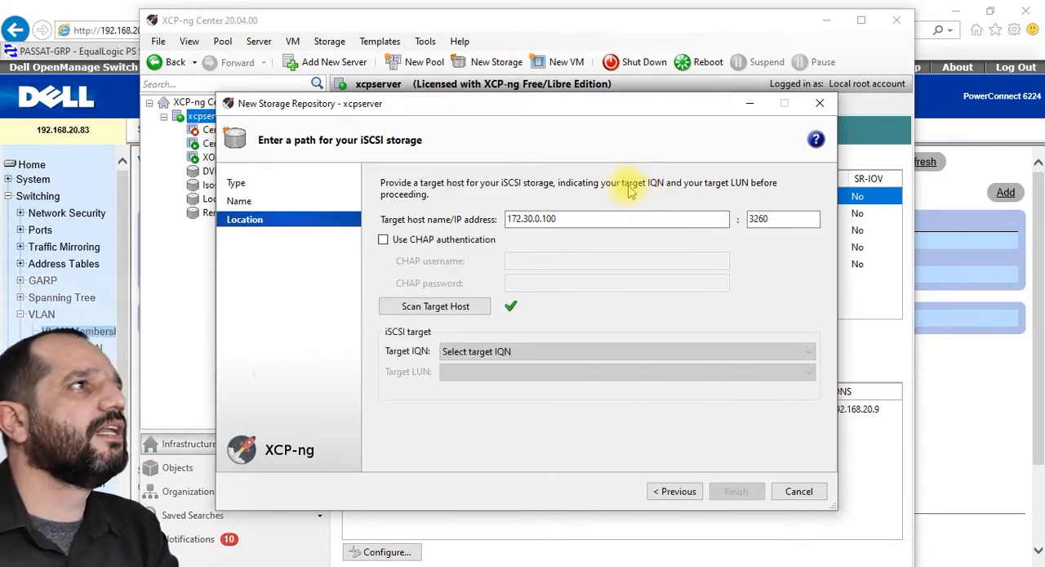
Step: Select the volteste target IQN with the 50 GB LUN 0, finish the repository setup and reattach the existing SR
left_click(541, 352)
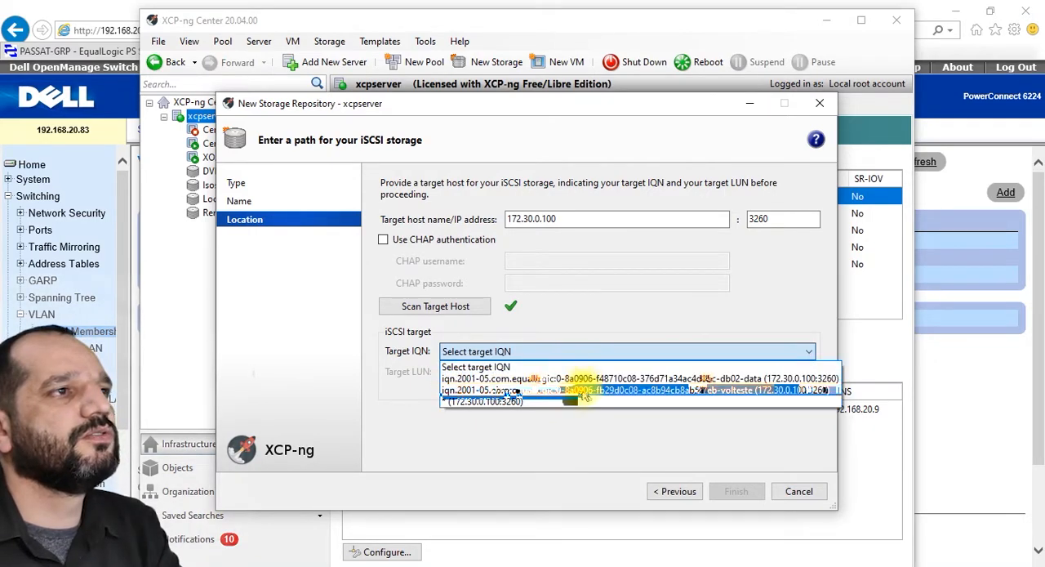
left_click(746, 391)
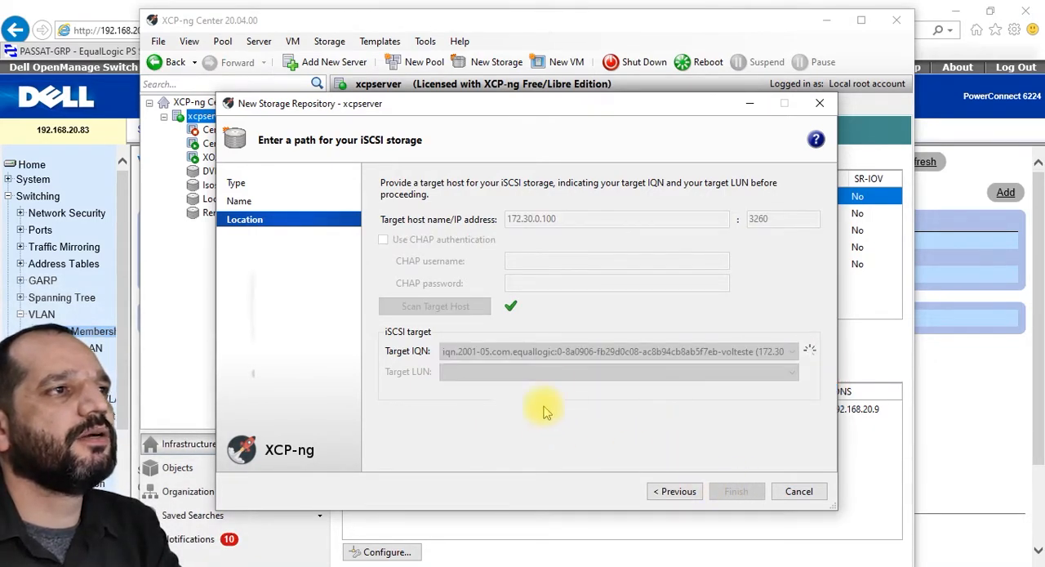
left_click(635, 375)
left_click(635, 375)
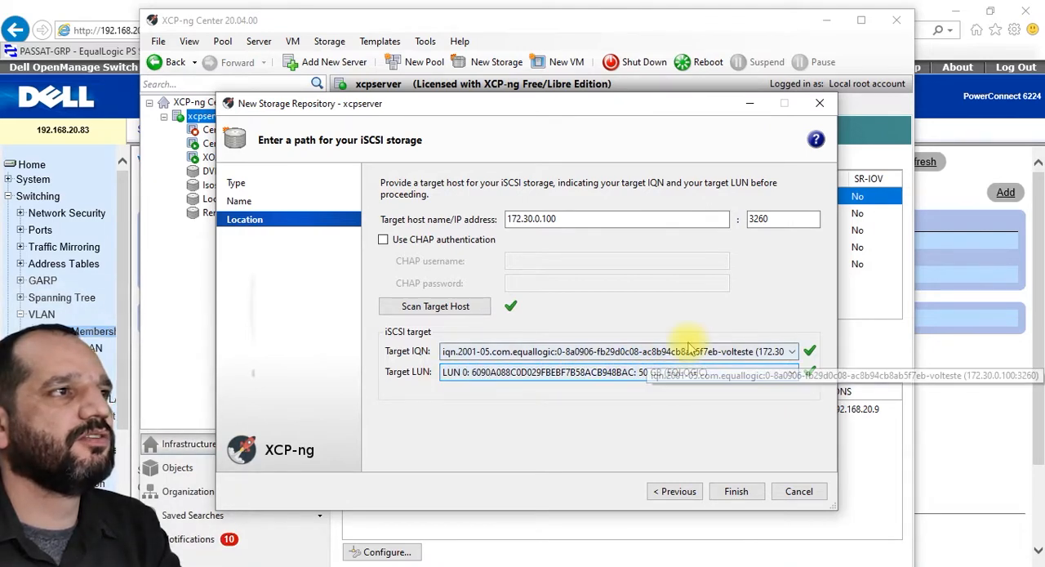
left_click(735, 495)
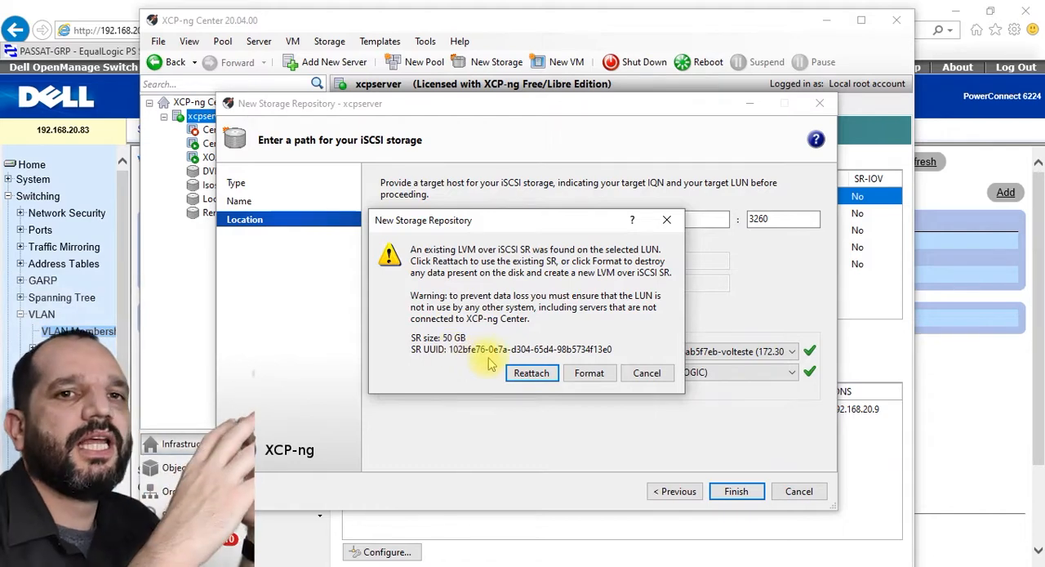
left_click(462, 436)
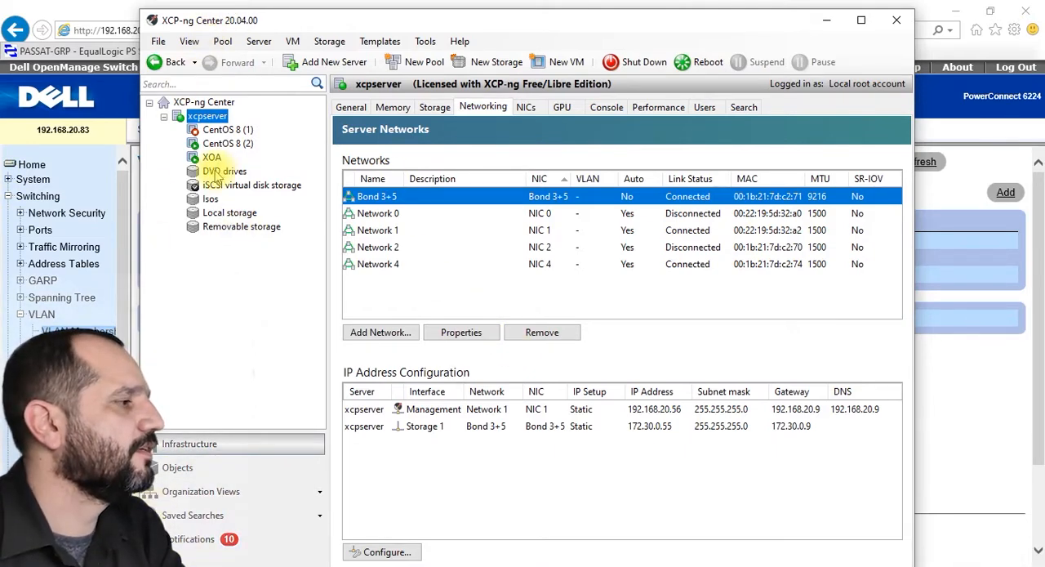
Step: Examine the iSCSI virtual disk storage's general properties, virtual disks and connection status
left_click(280, 187)
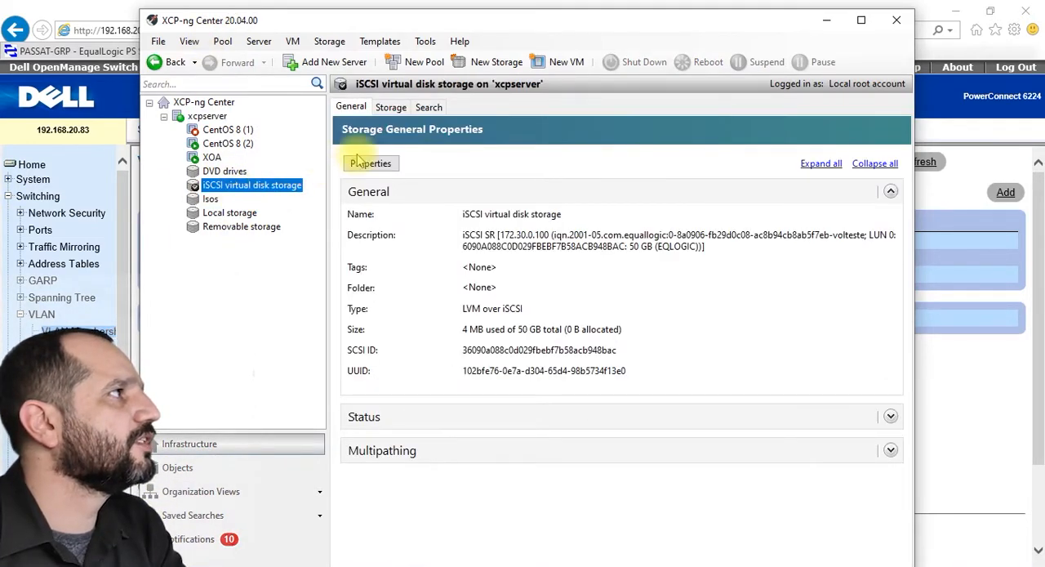
left_click(390, 107)
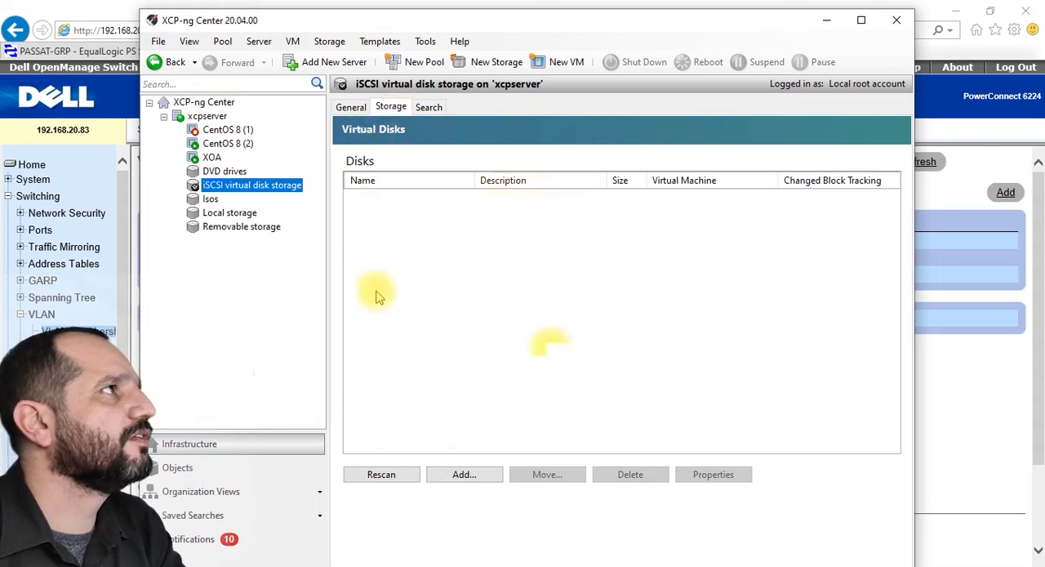
left_click(351, 107)
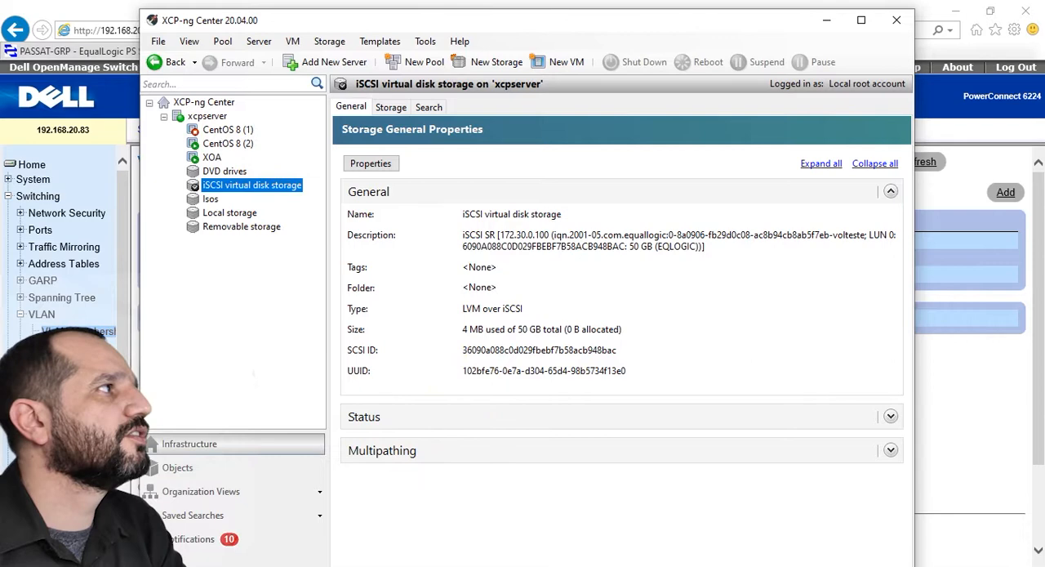
left_click(890, 417)
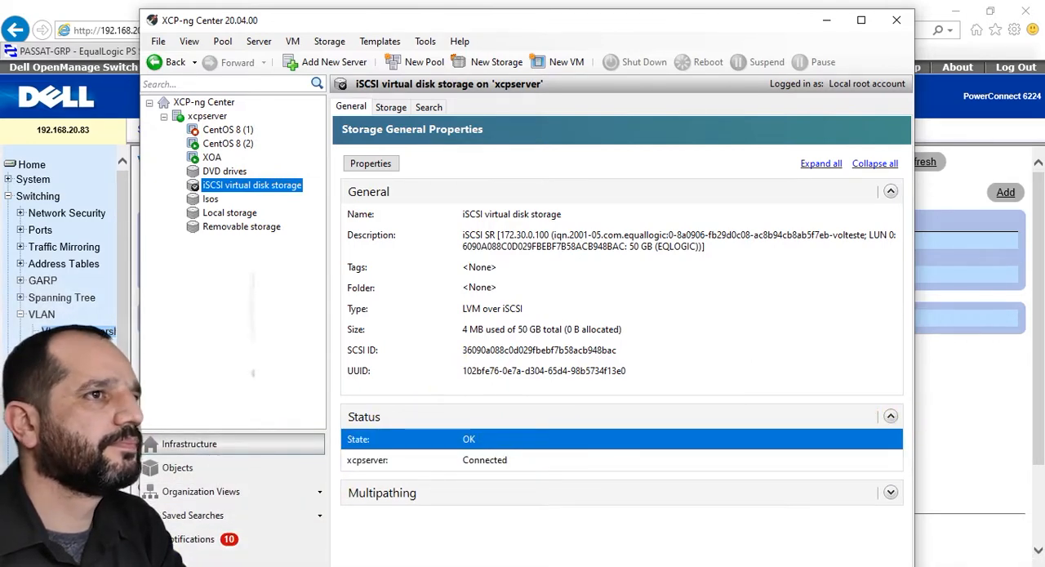
Step: Switch to Chrome and show the Google image results for the Dell EqualLogic PS6000 storage
key("alt+Tab")
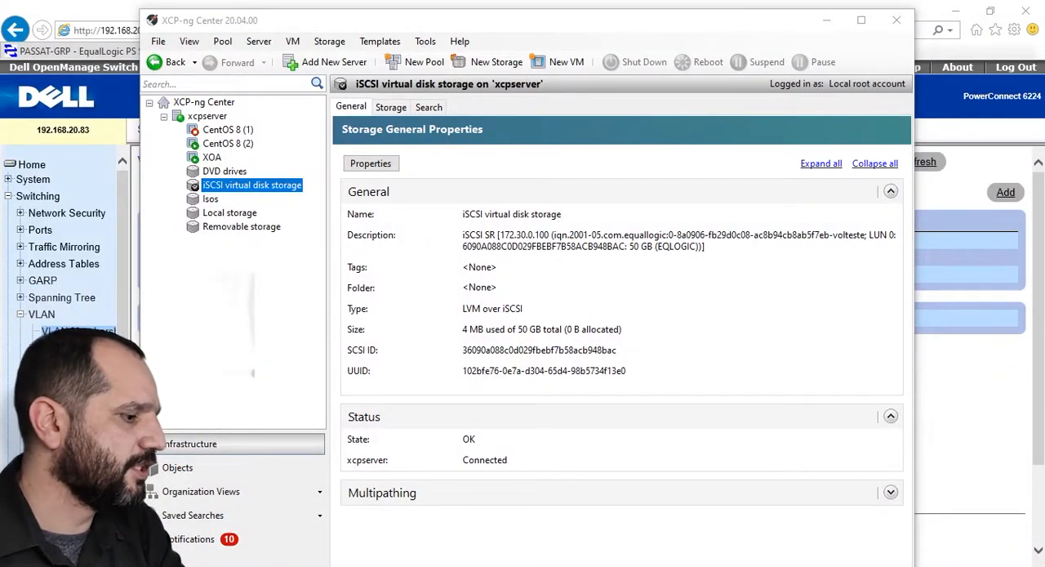
key("alt+Tab")
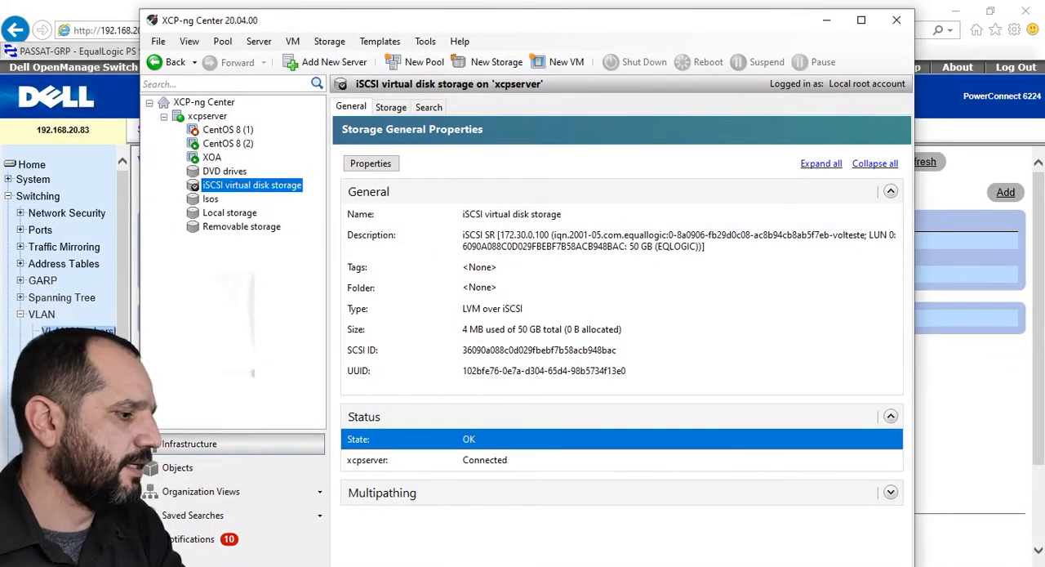
key("alt+Tab")
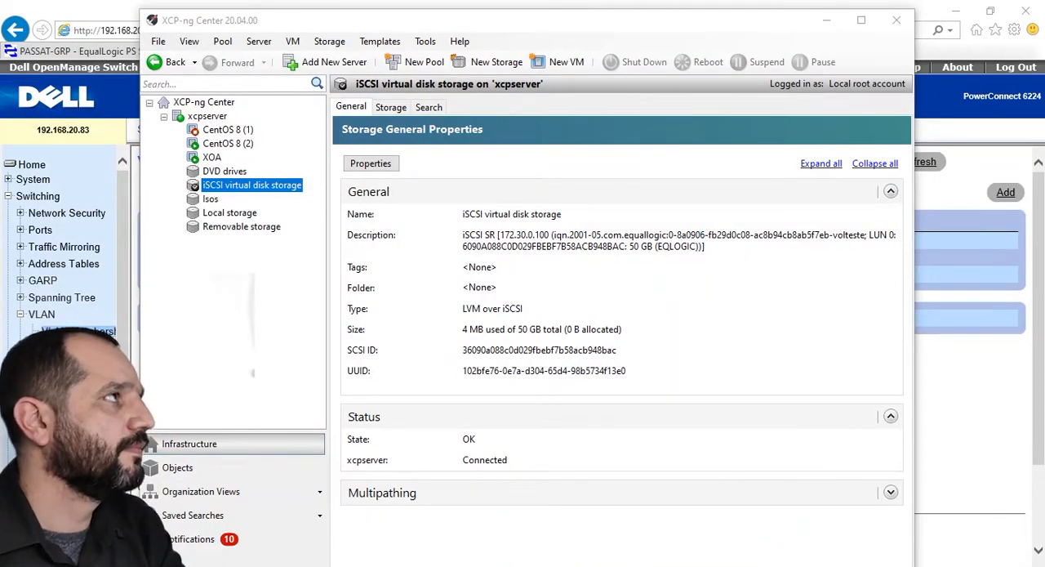
key("alt+Tab")
left_click(742, 12)
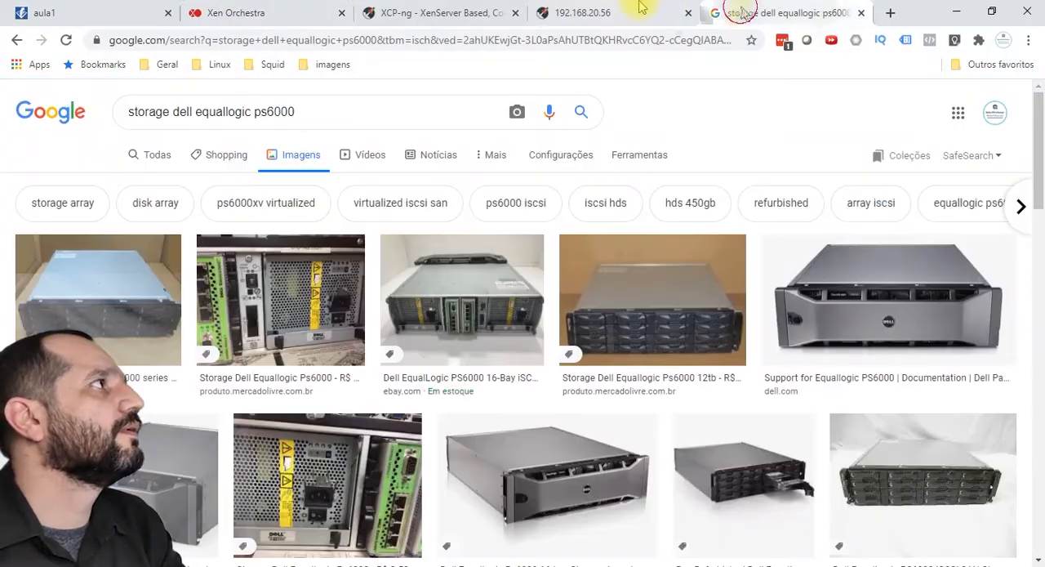
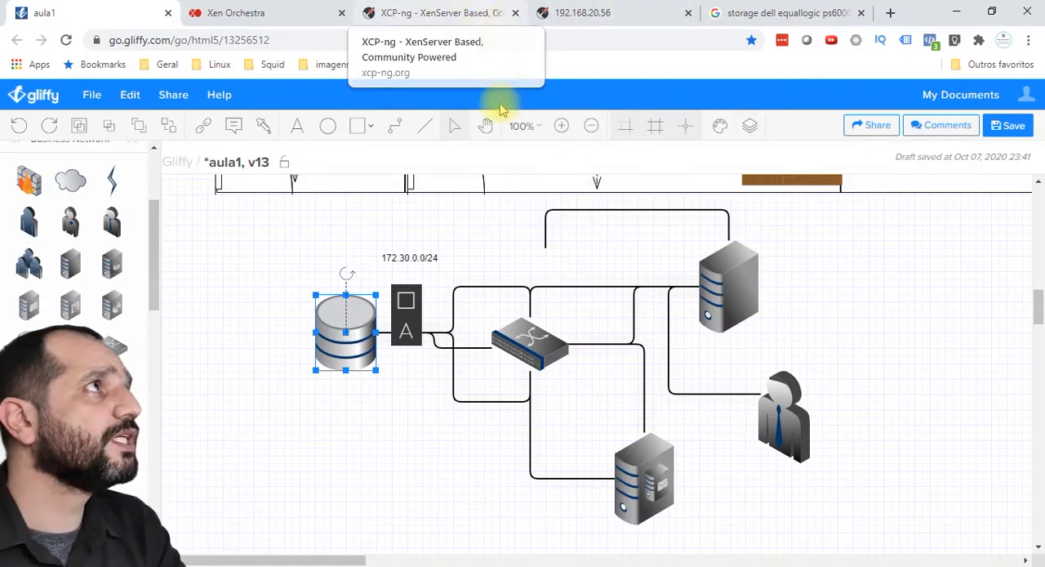
Step: Switch to Xen Orchestra and show the list of storages, including the iSCSI virtual disk storage
left_click(450, 12)
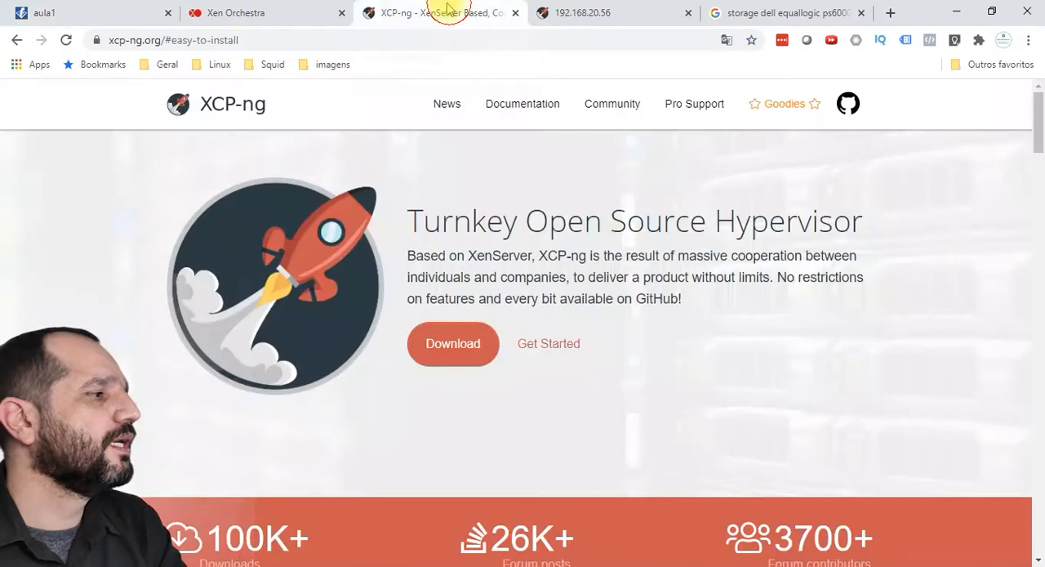
left_click(241, 14)
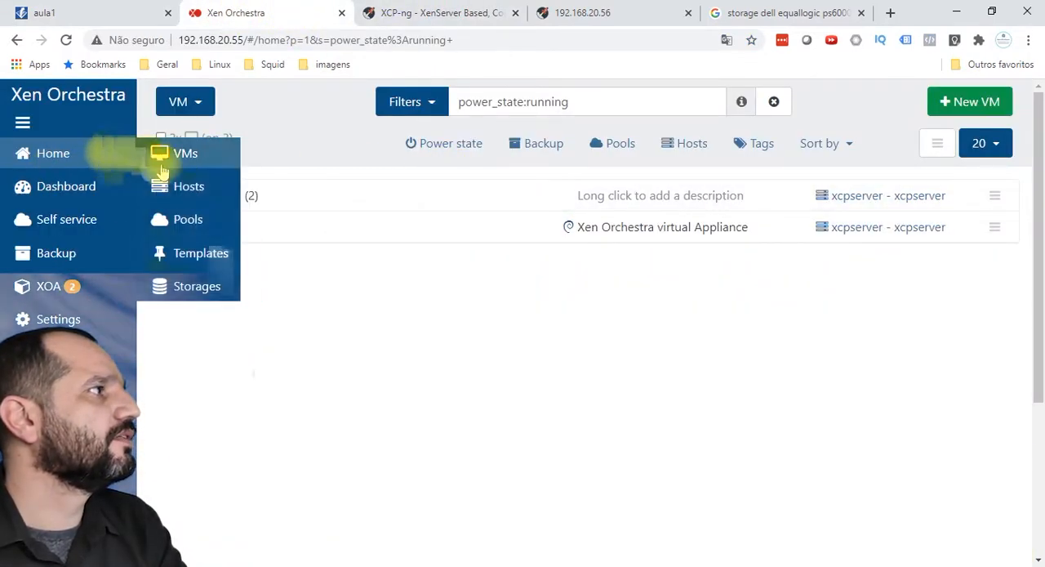
left_click(176, 287)
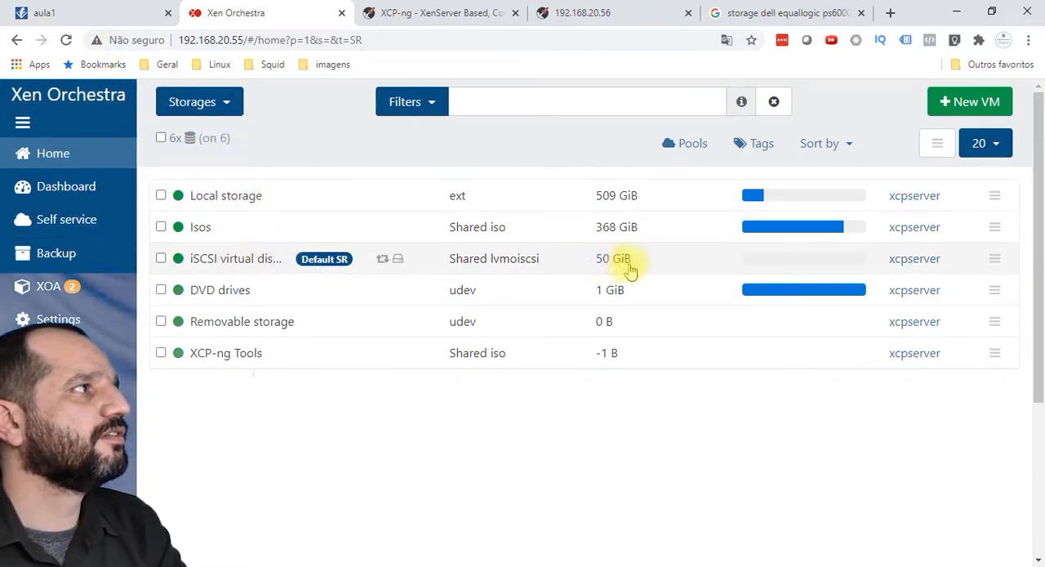
Step: Start a new VM on the xcpserver pool using the CentOS 7 template
left_click(960, 101)
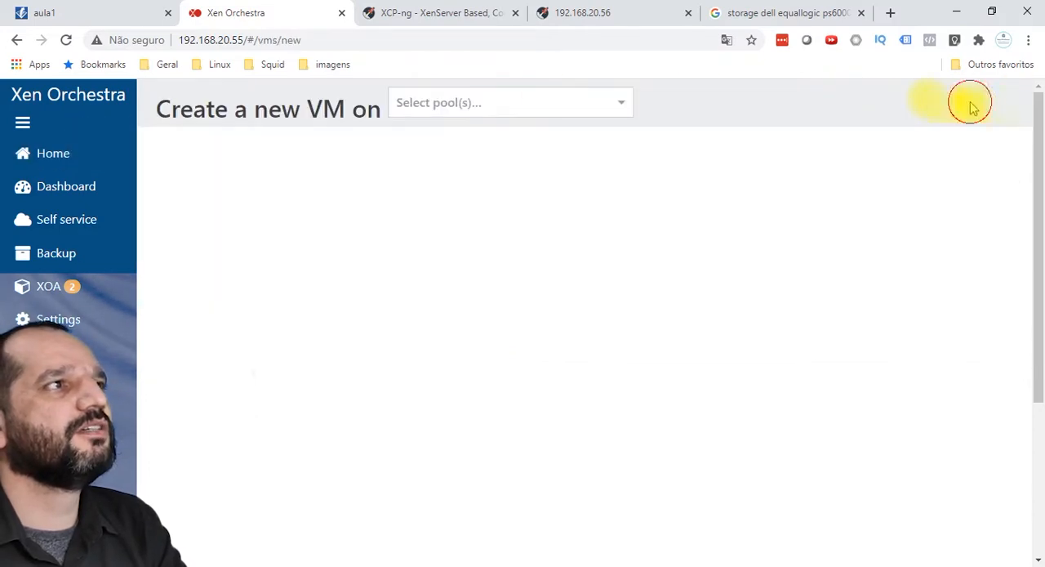
left_click(507, 102)
left_click(504, 134)
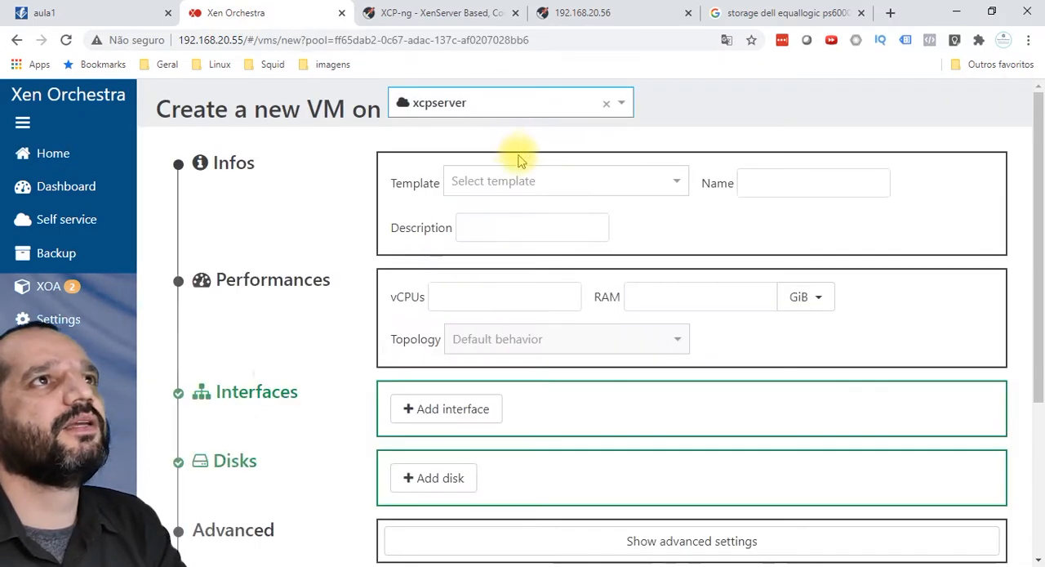
left_click(588, 193)
scroll(561, 275, "down", 3)
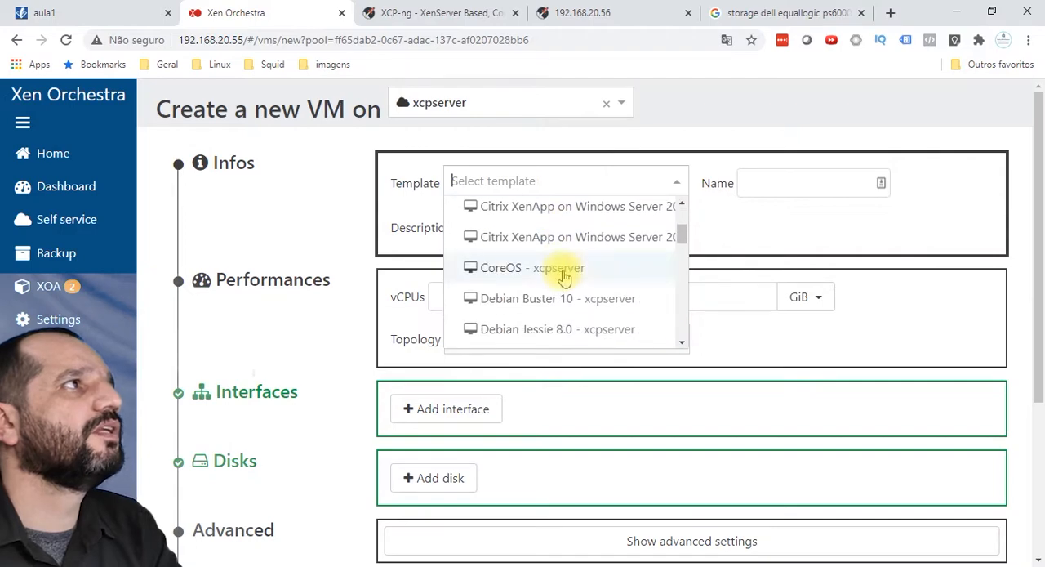
scroll(543, 265, "up", 3)
left_click(566, 243)
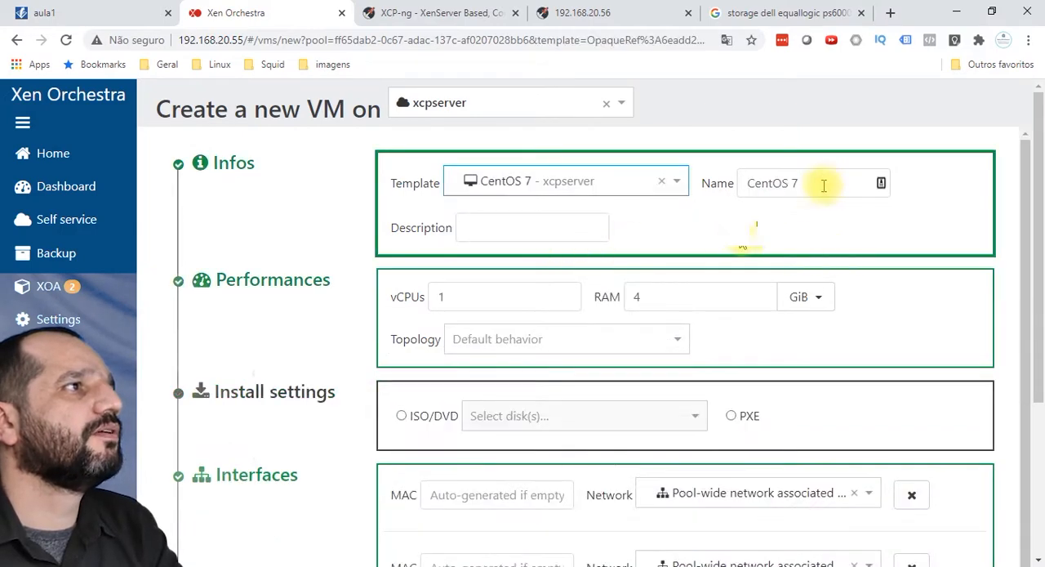
scroll(480, 299, "down", 1)
scroll(490, 269, "up", 1)
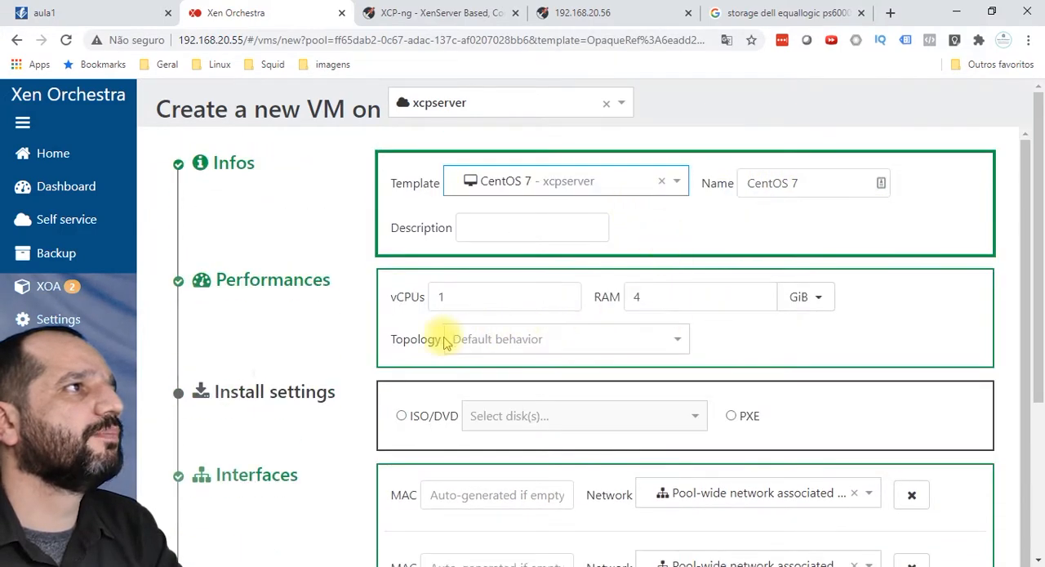
Step: Set the new VM's install method to PXE and view the network choices for its first interface
scroll(476, 338, "down", 3)
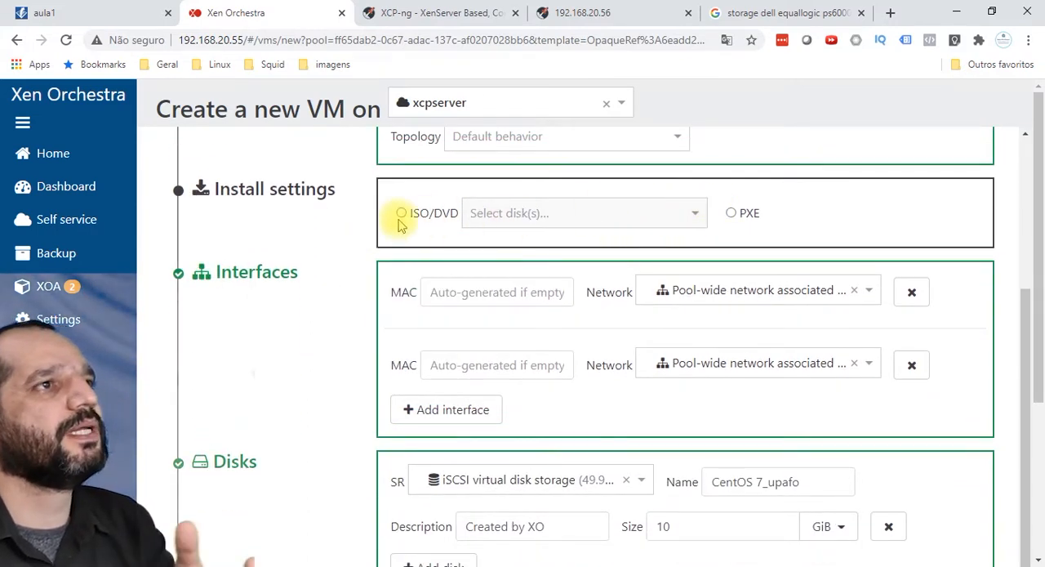
left_click(729, 212)
scroll(563, 296, "down", 2)
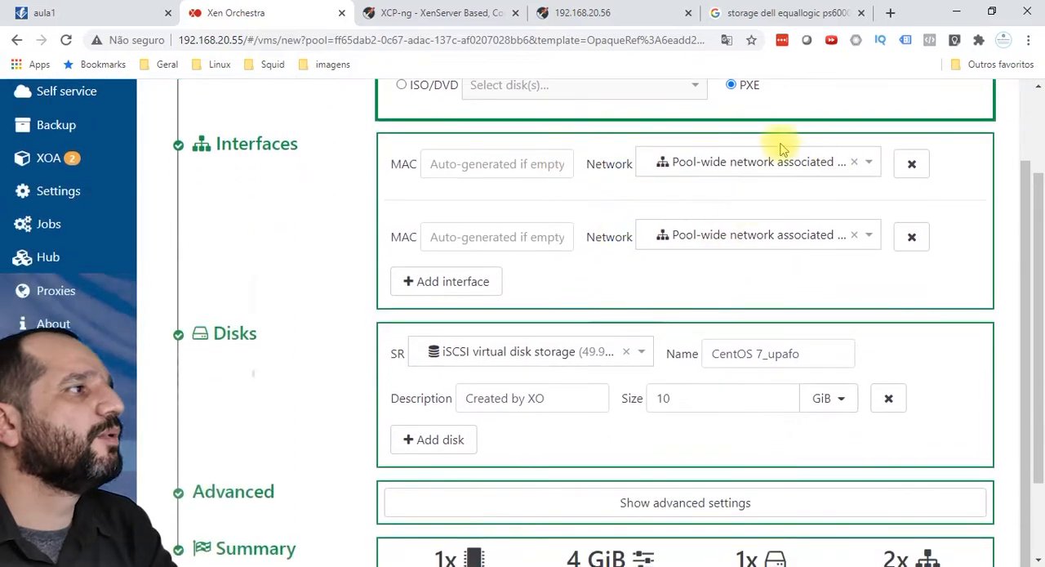
left_click(748, 163)
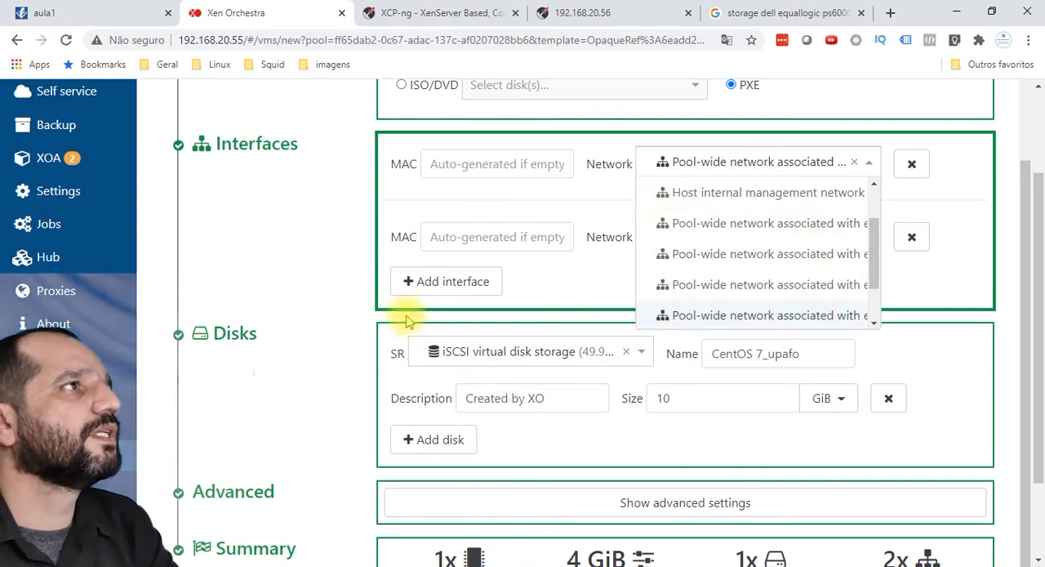
left_click(309, 260)
Step: Choose the iSCSI virtual disk storage as the repository for the new VM's disk and review the form
left_click(545, 363)
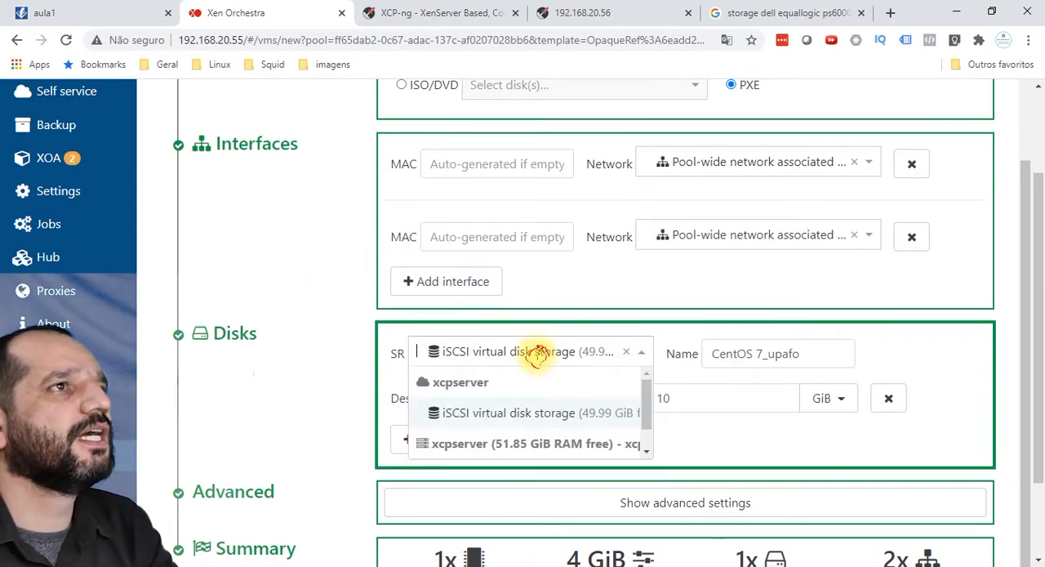
left_click(362, 397)
left_click(494, 353)
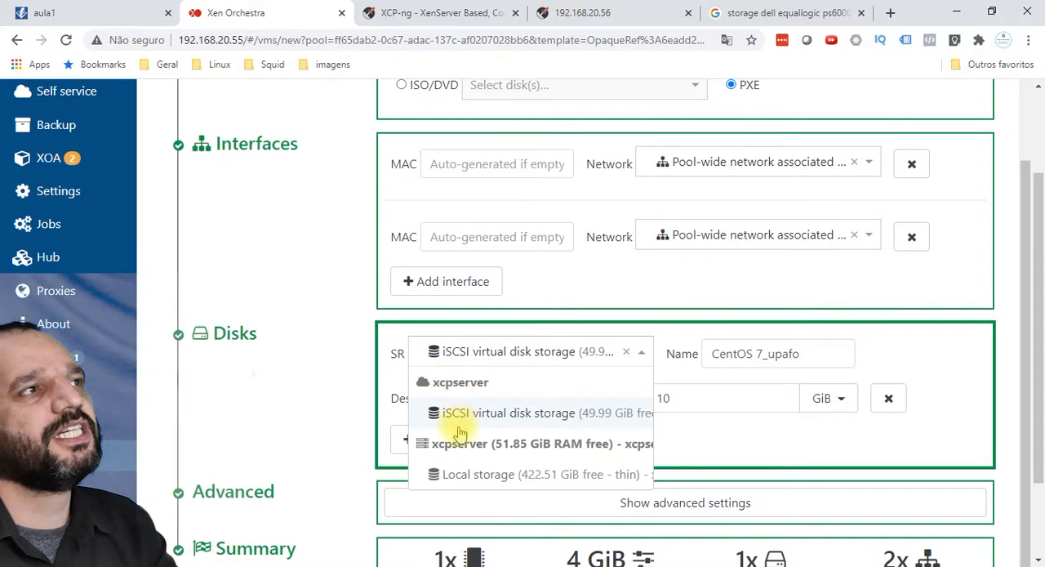
left_click(495, 417)
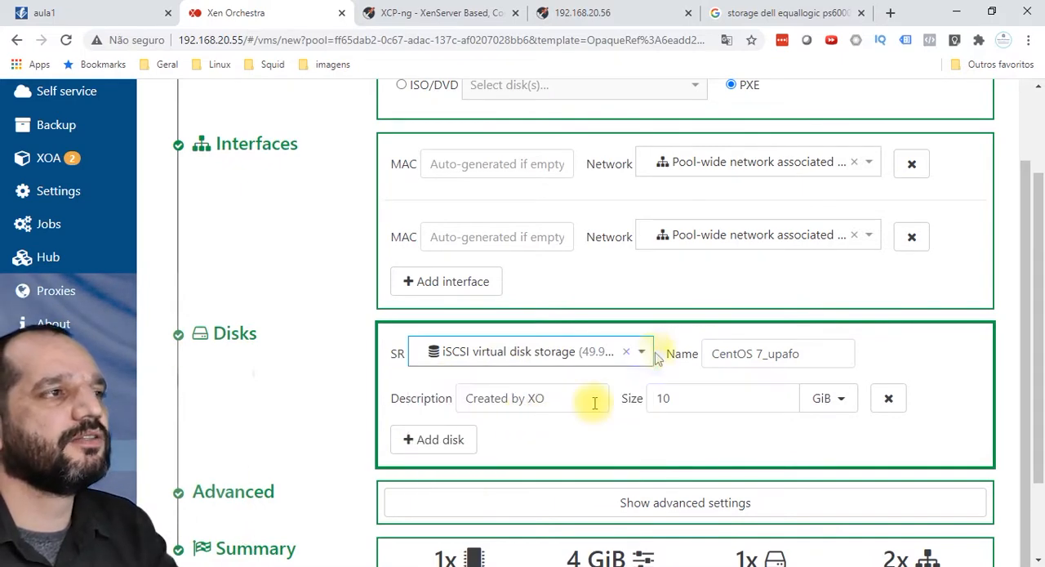
left_click_drag(700, 392, 593, 398)
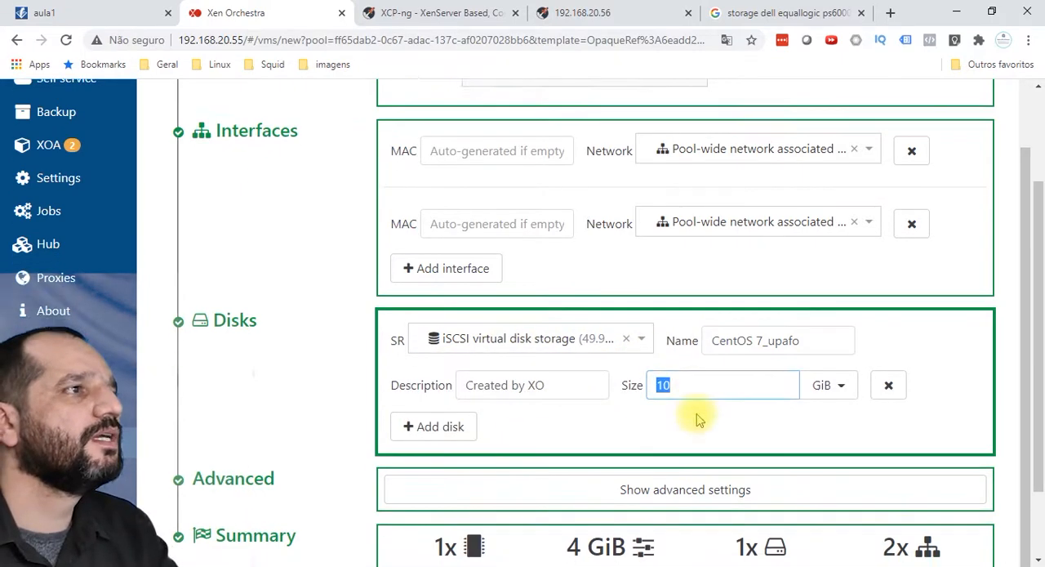
scroll(560, 495, "down", 2)
scroll(793, 444, "up", 2)
scroll(642, 232, "up", 3)
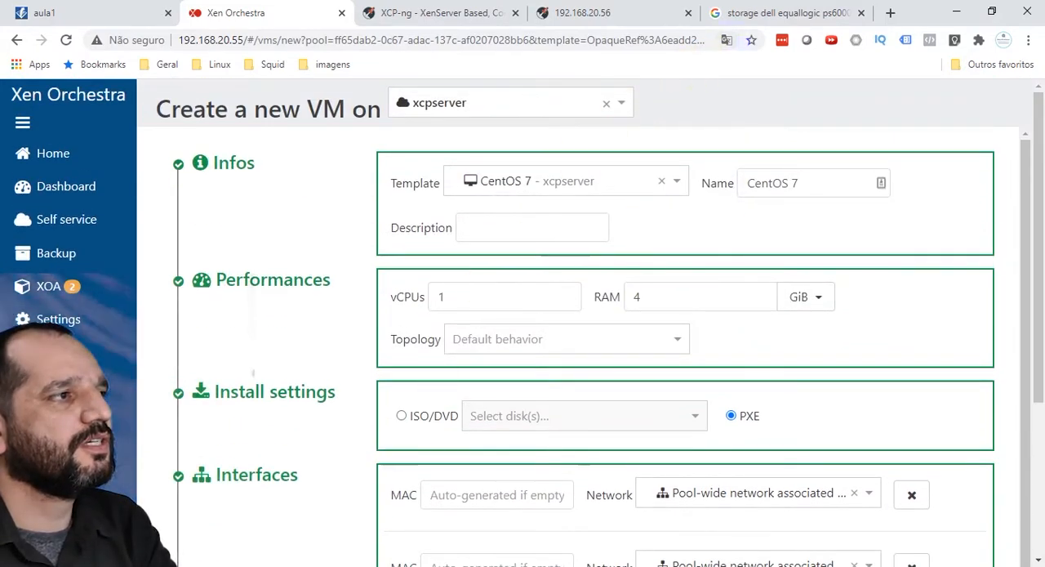
Step: Switch to XCP-ng Center and view the general properties of the iSCSI virtual disk storage and the local storage
key("alt+Tab")
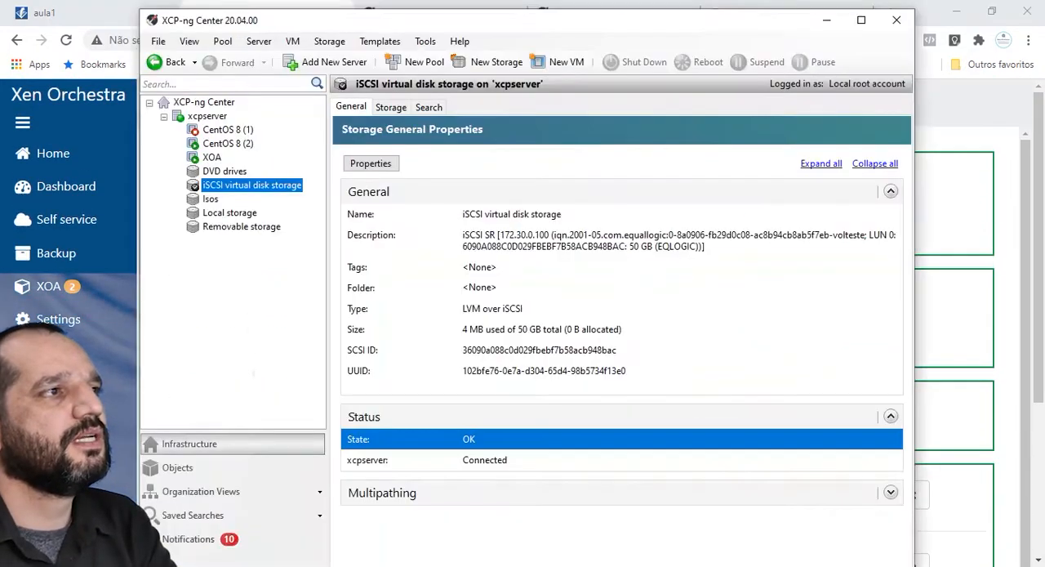
left_click(232, 213)
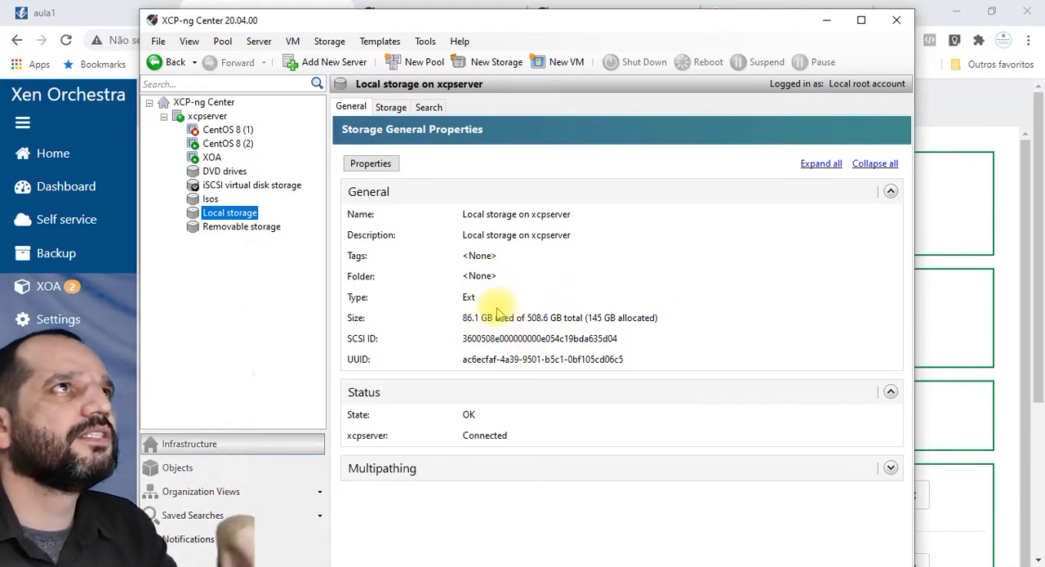
key("alt+Tab")
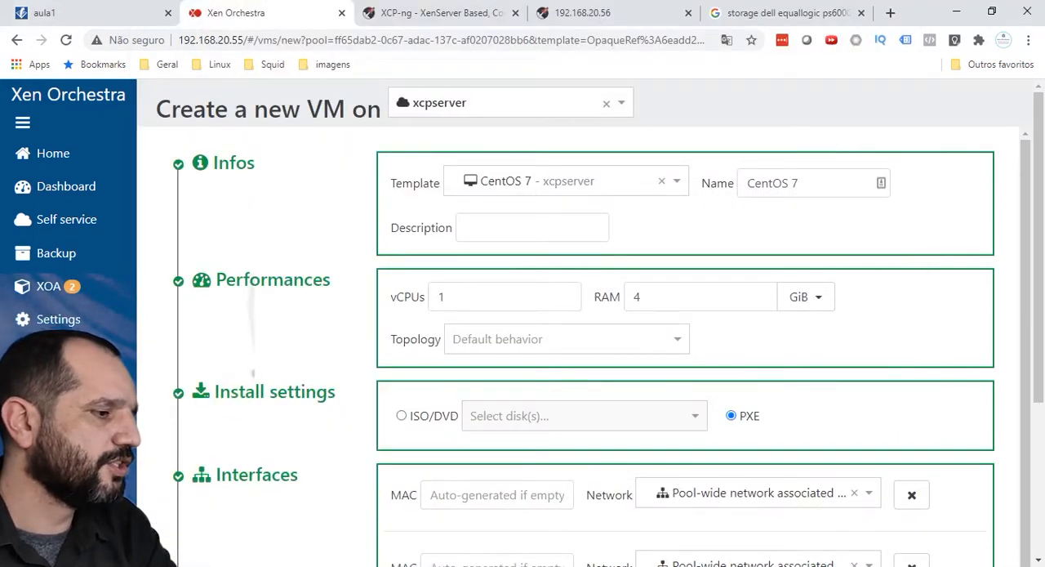
key("alt+Tab")
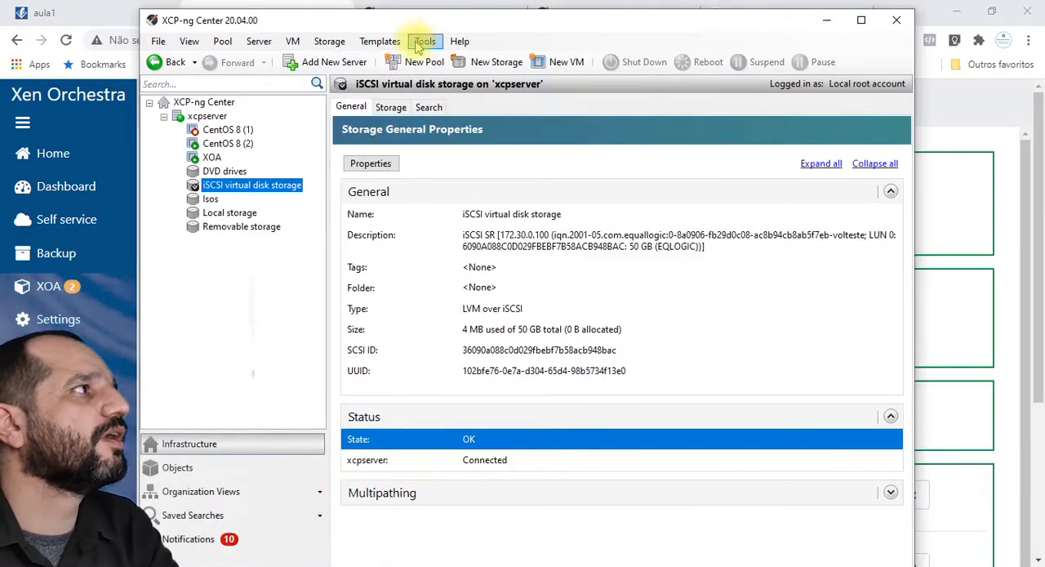
left_click(231, 212)
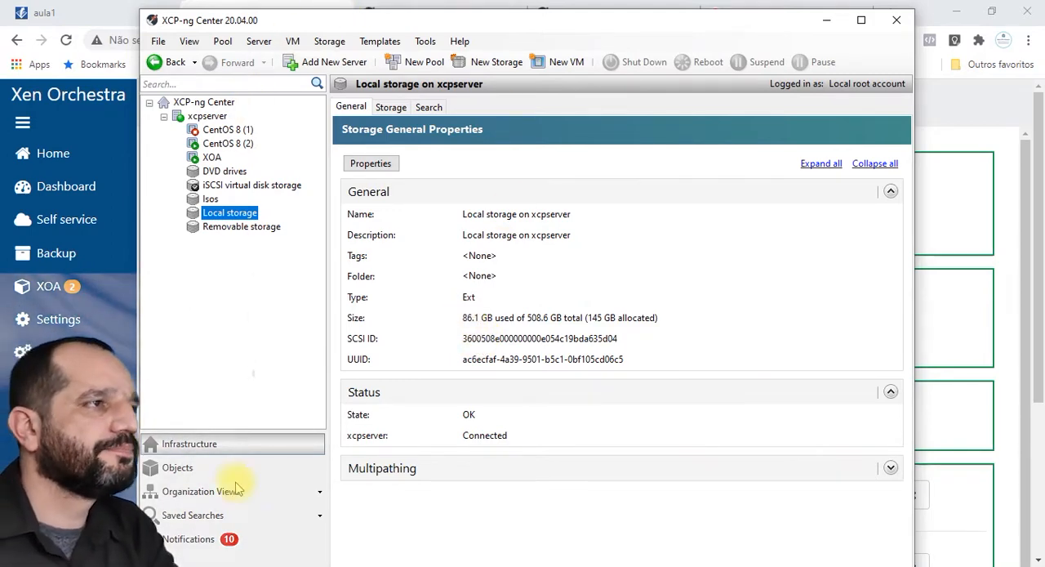
Step: Switch to Chrome and search Google for "power edge 1950"
left_click(811, 7)
left_click(669, 40)
type("power edgre")
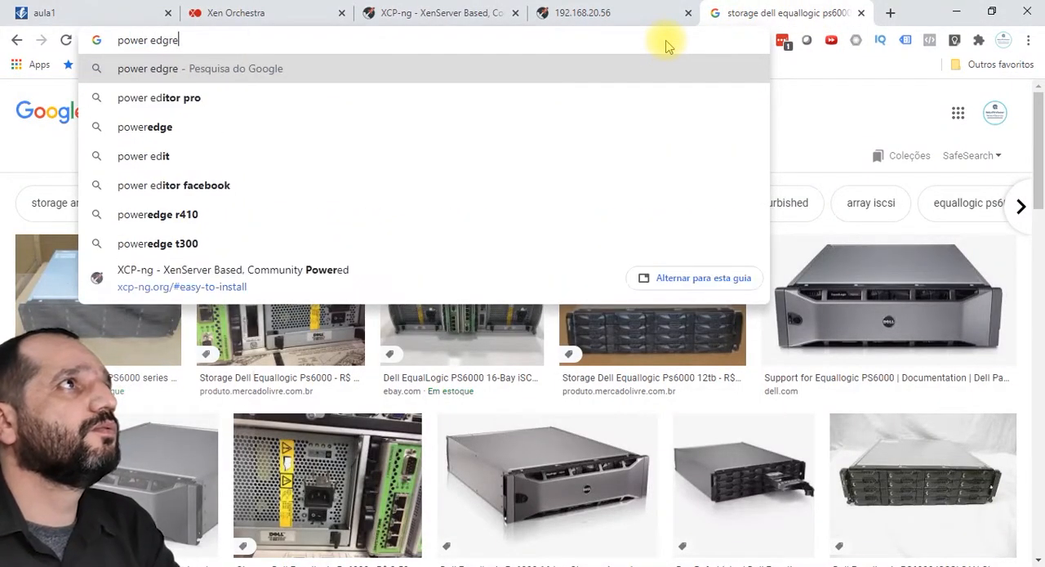
key("BackSpace")
key("BackSpace")
type("e 1950")
key("Return")
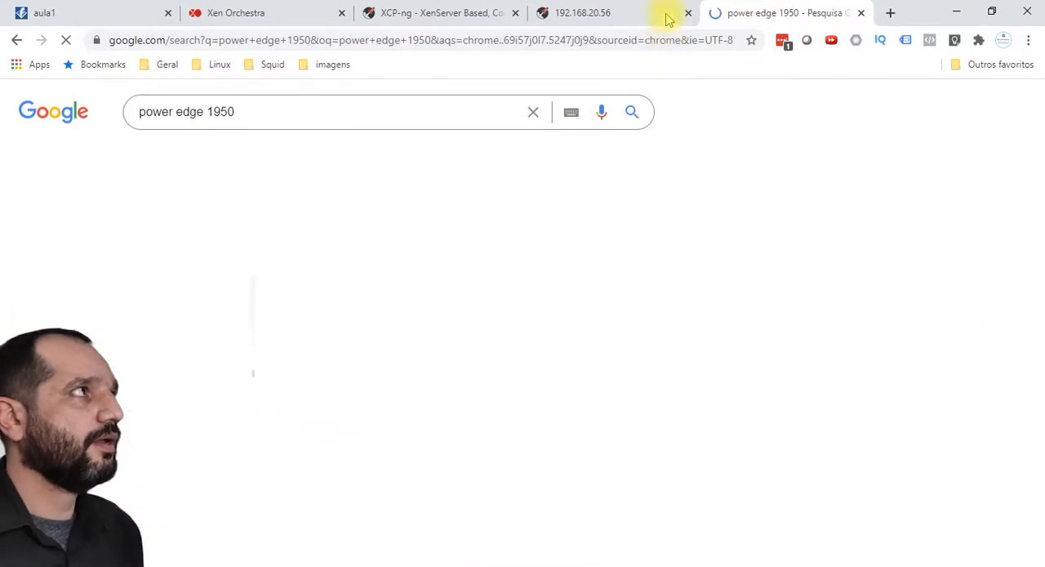
mouse_move(806, 280)
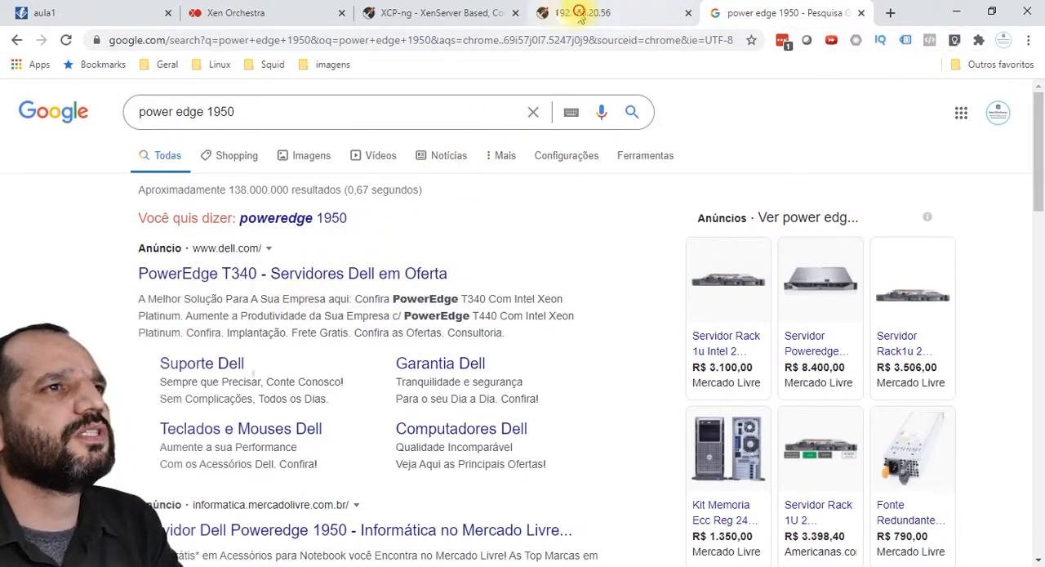
Step: Show the aula1 network diagram in Gliffy with the 172.30.0.0/24 storage network
left_click(575, 12)
left_click(413, 13)
left_click(224, 14)
left_click(73, 13)
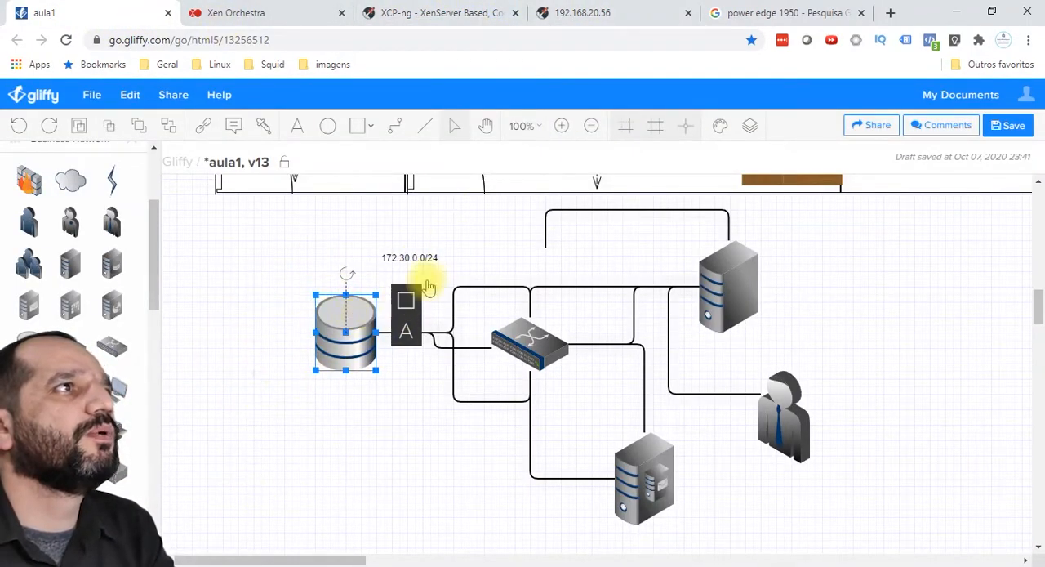
Step: Return to Xen Orchestra, by way of the XCP-ng host page, and show its home list of running VMs
left_click(614, 22)
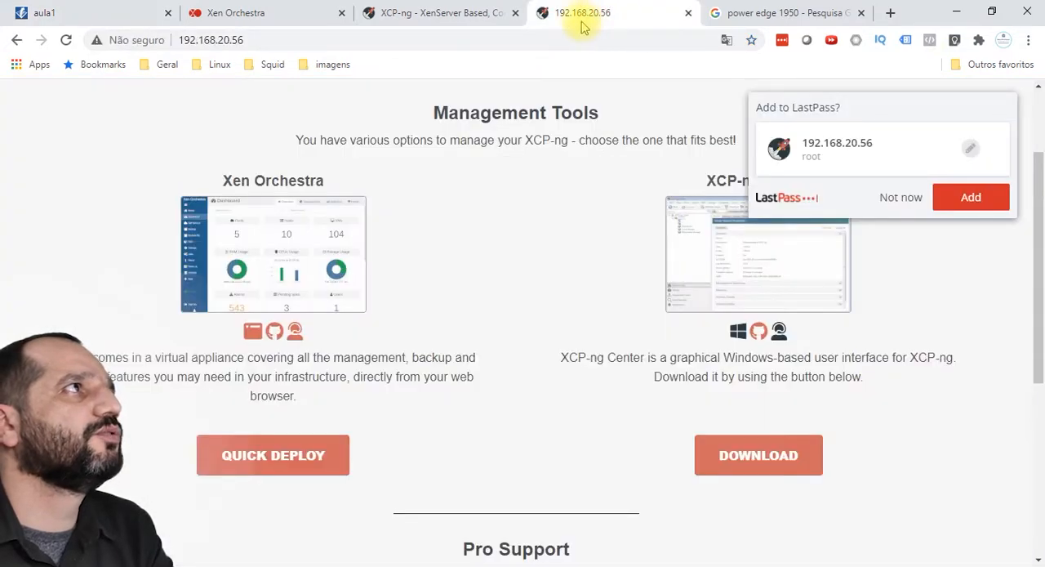
left_click(419, 17)
left_click(213, 14)
left_click(37, 151)
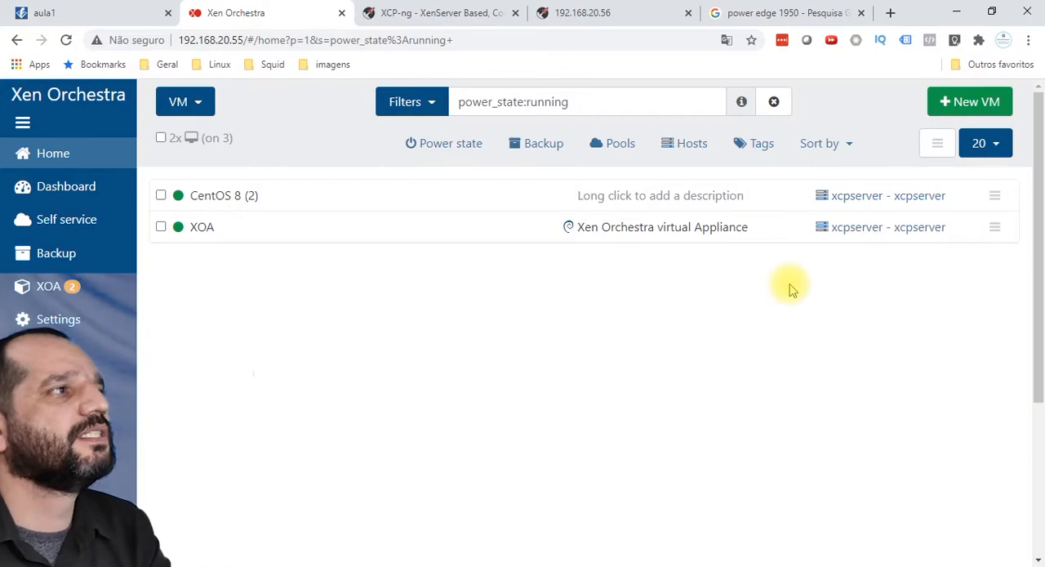
left_click(961, 16)
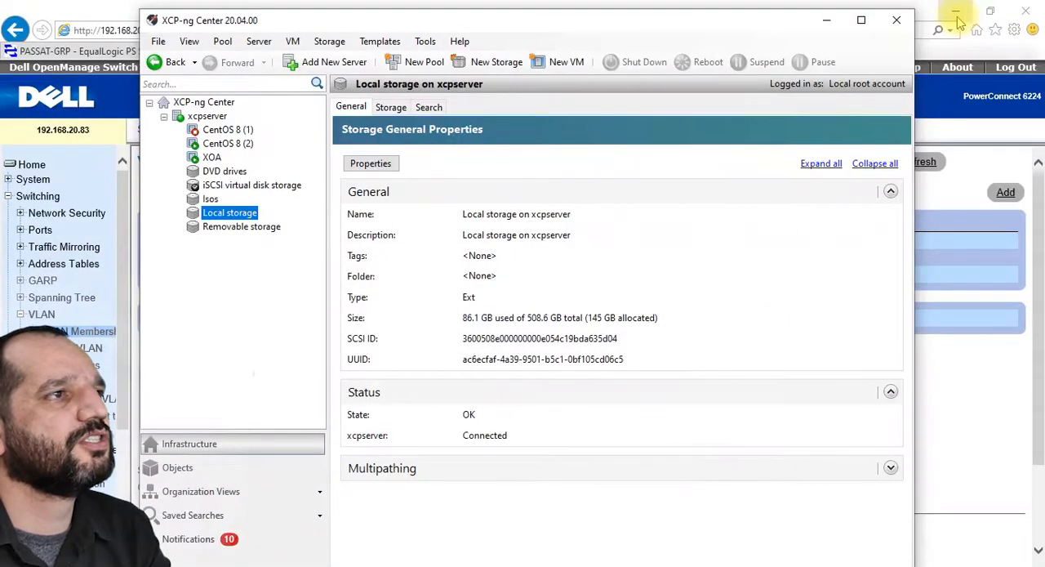
key("alt+Tab")
left_click(581, 22)
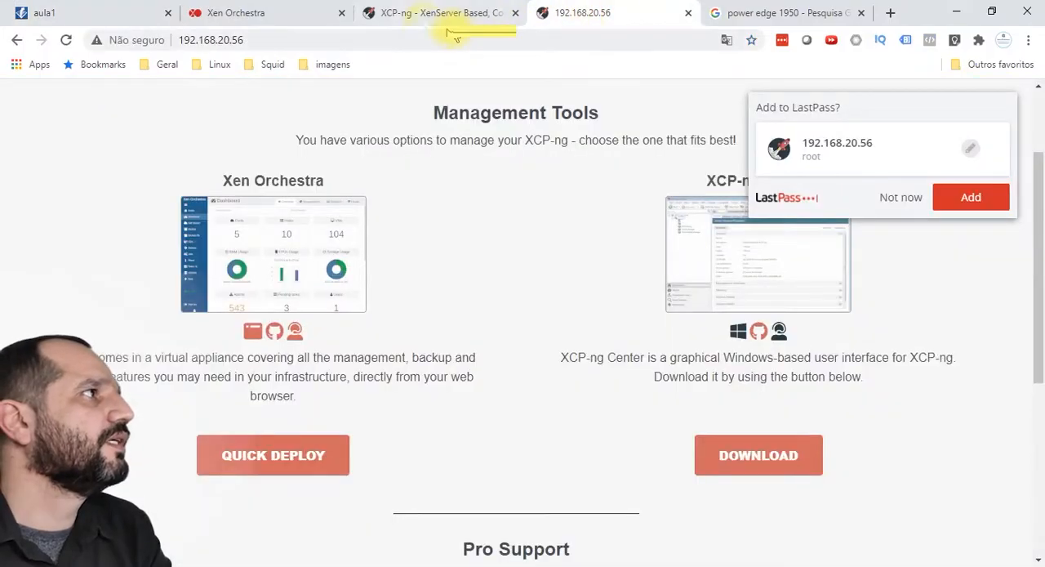
left_click(445, 14)
left_click(223, 14)
left_click(53, 153)
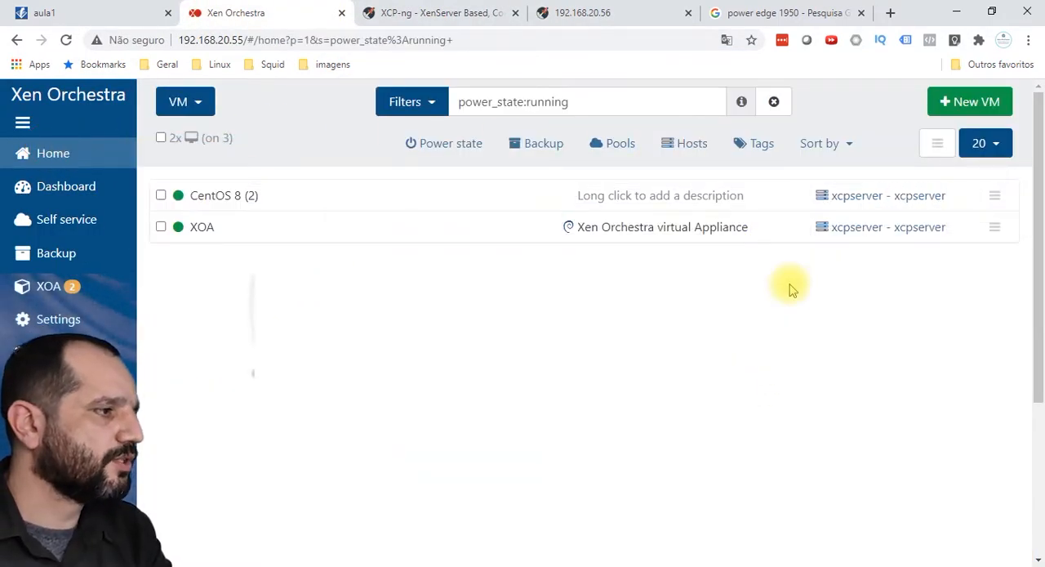
Step: Switch to the Dell OpenManage Switch Administrator's VLAN Membership page, moving the XCP-ng Center window out of the way
left_click(956, 12)
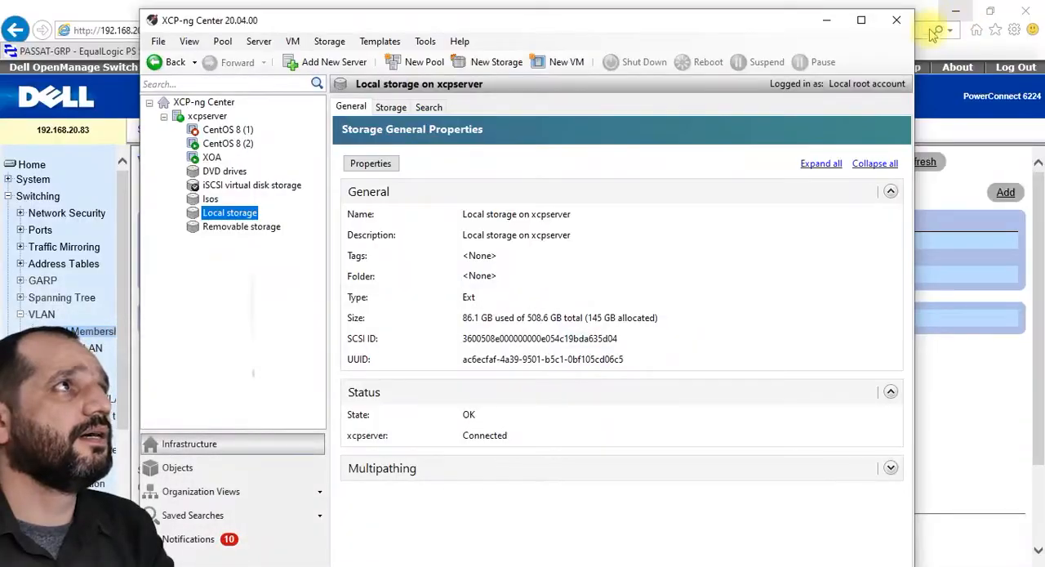
left_click_drag(746, 33, 870, 73)
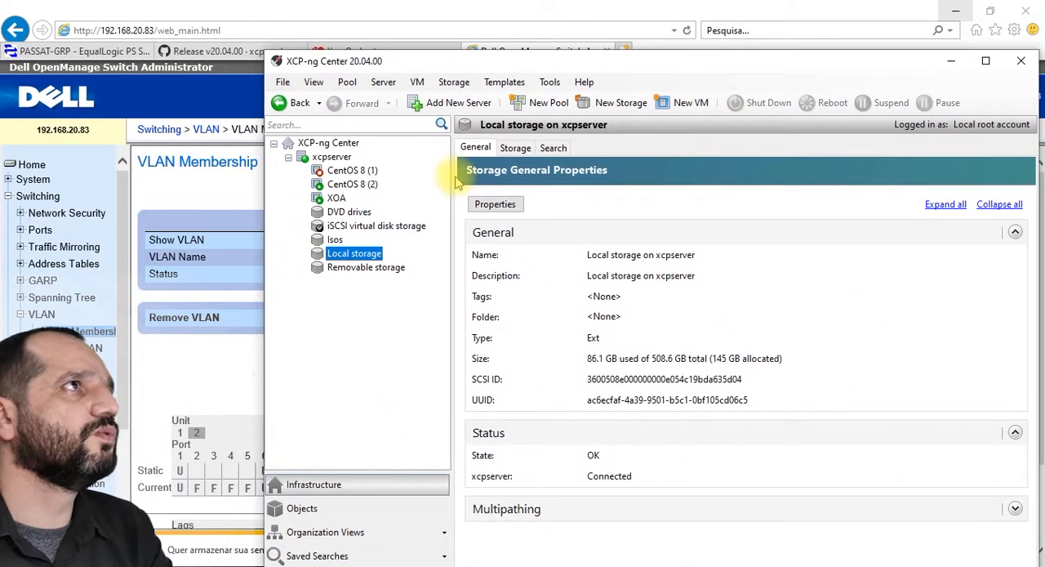
left_click_drag(635, 64, 569, 65)
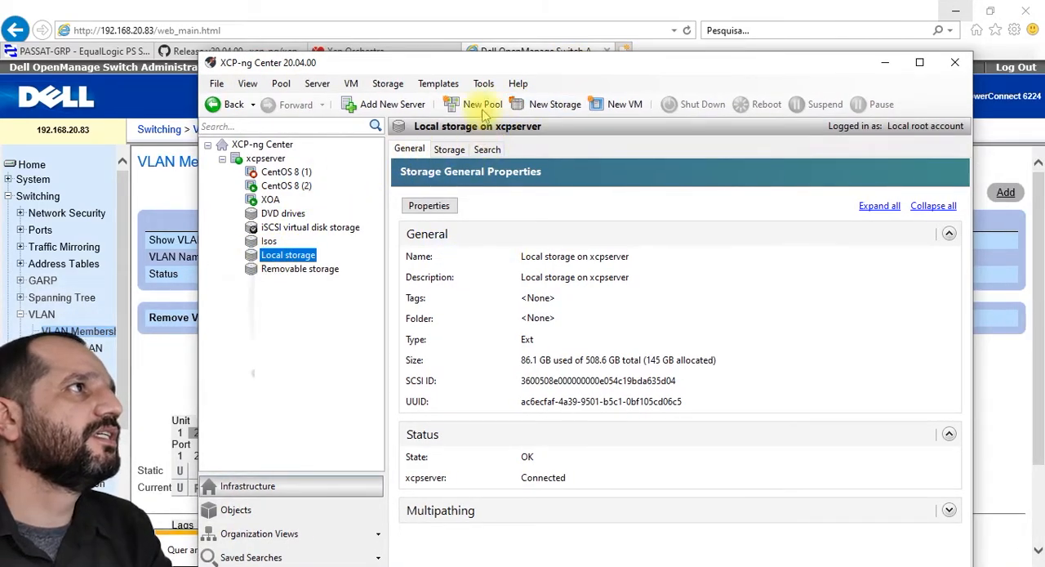
left_click_drag(494, 63, 536, 402)
left_click(351, 354)
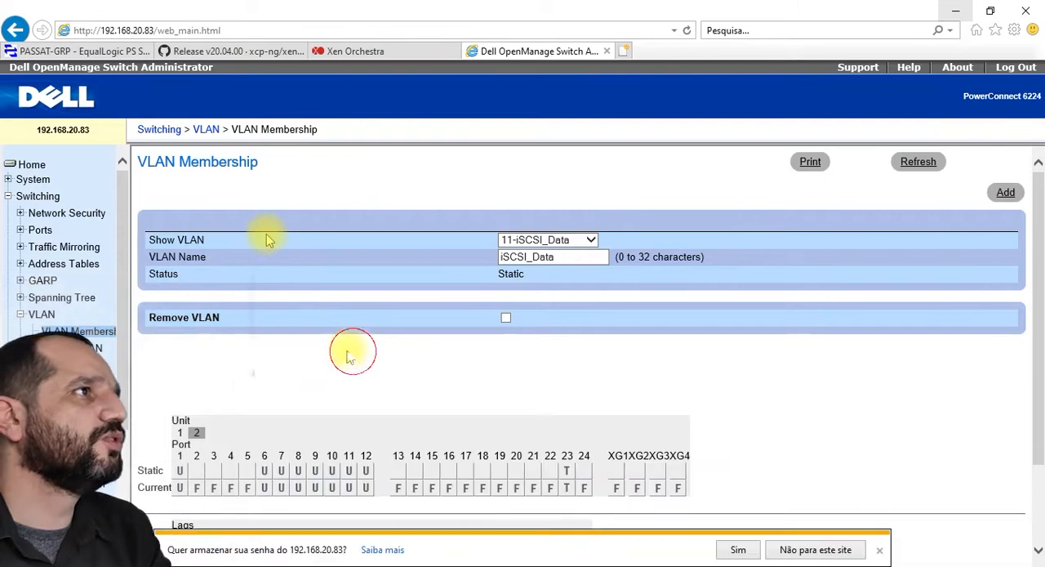
Step: Show the switch's Port Configuration page under the Switching > Ports section
mouse_move(123, 359)
left_mouse_down()
mouse_move(124, 376)
mouse_move(122, 346)
left_mouse_up()
left_click(36, 229)
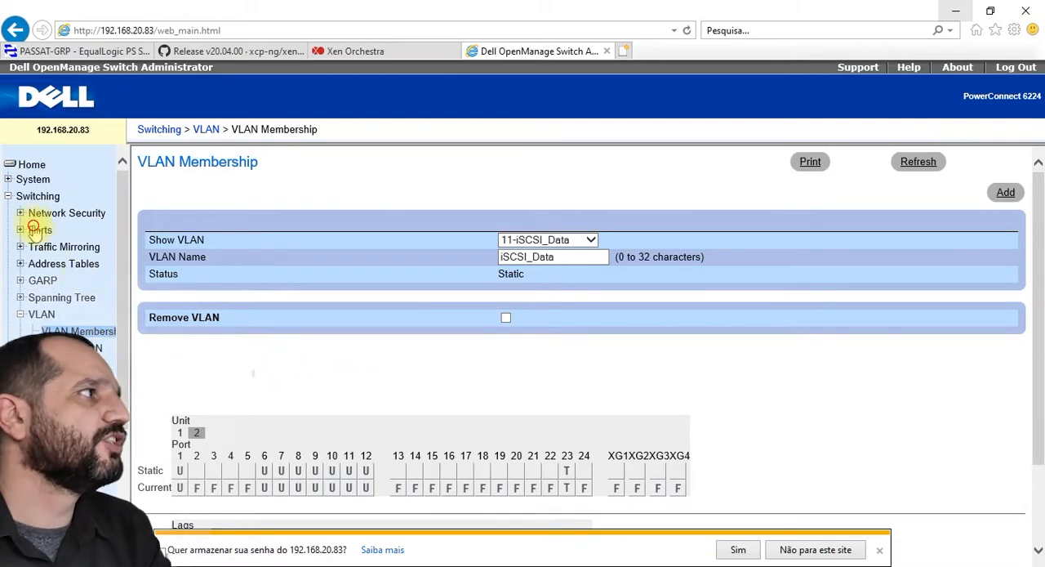
left_click(86, 246)
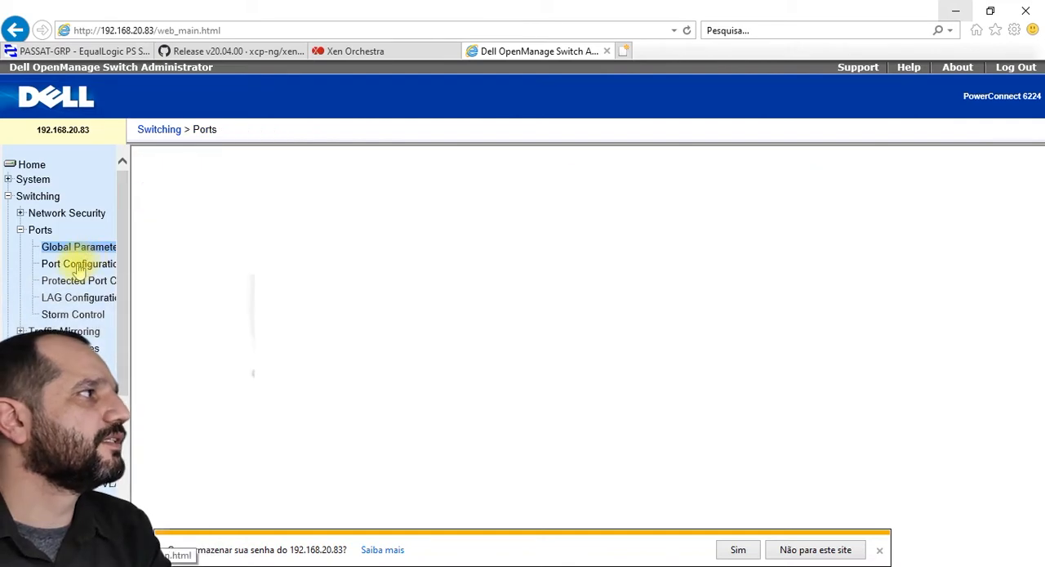
left_click(82, 265)
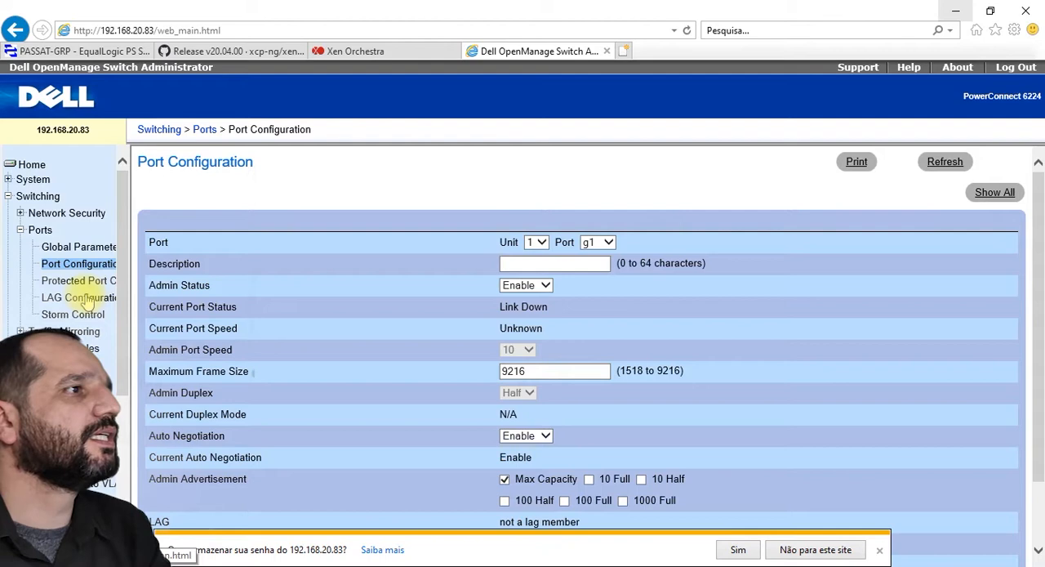
Step: Examine the Maximum Frame Size and the remaining settings for unit 1 port g1
left_click_drag(557, 374, 501, 370)
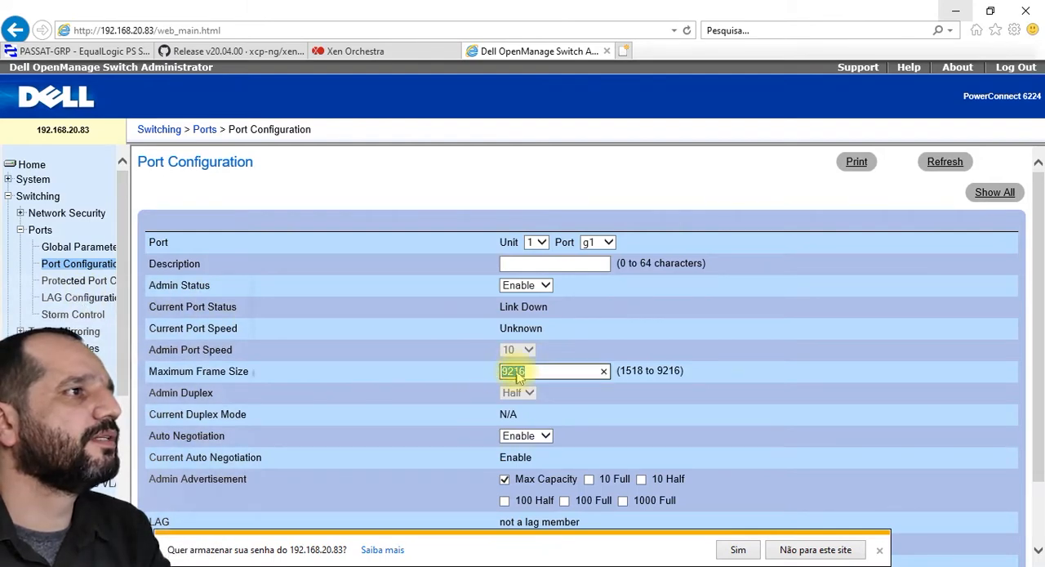
left_click(547, 372)
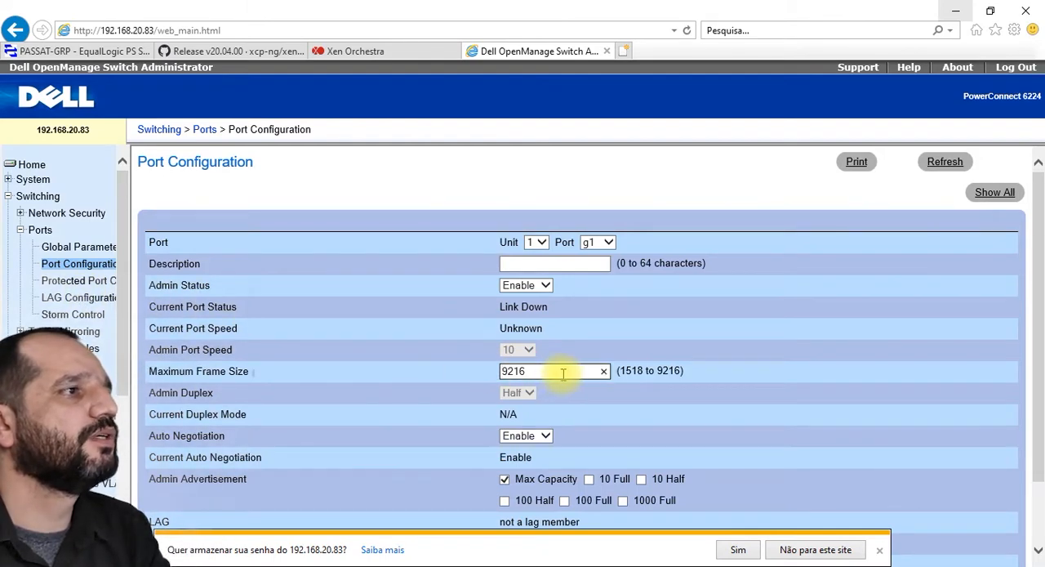
left_click_drag(560, 369, 509, 368)
scroll(645, 421, "down", 2)
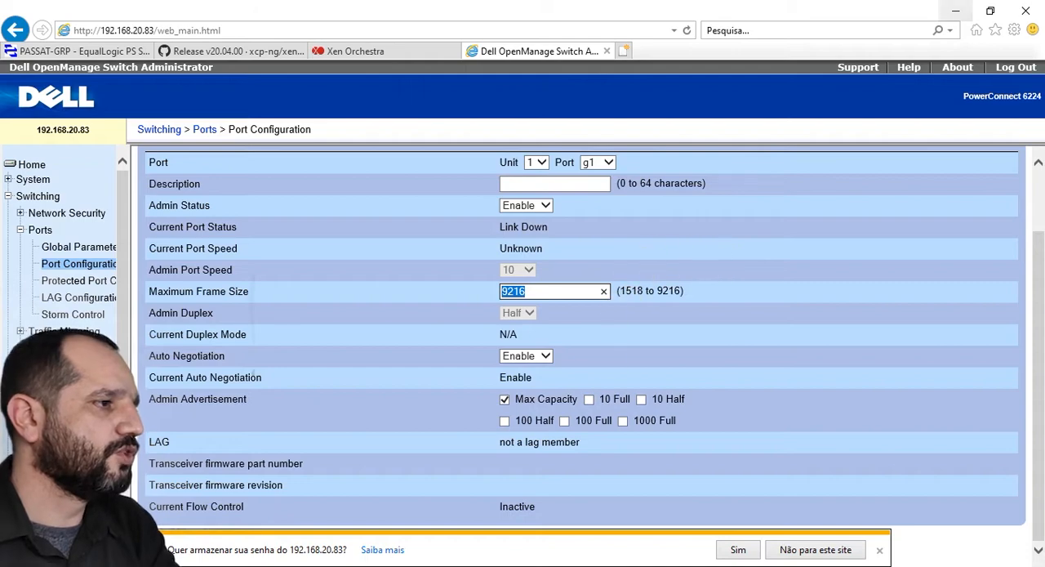
Step: Switch to XCP-ng Center and reposition its window over the switch page
left_click(499, 566)
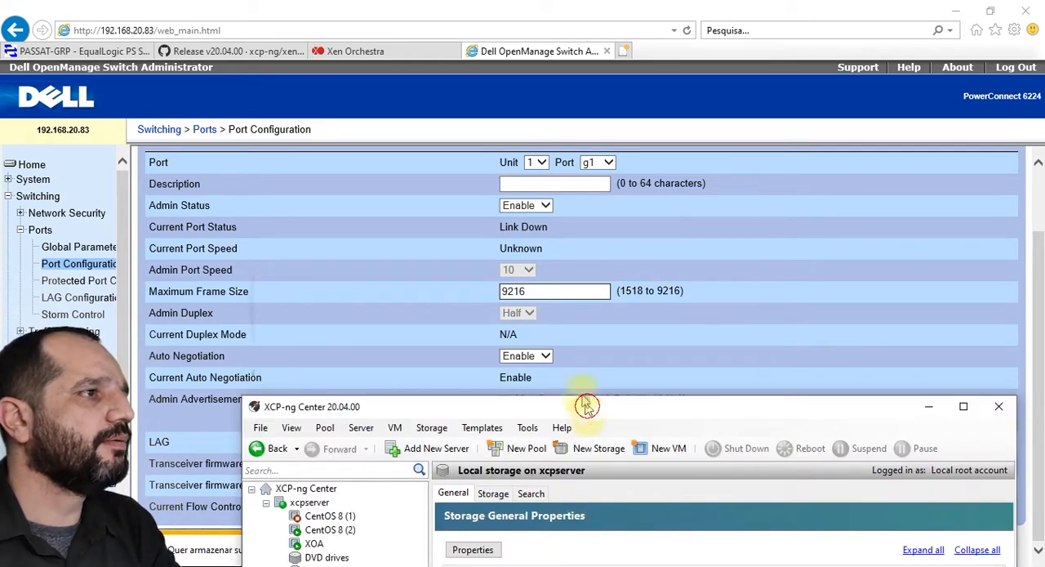
left_click_drag(583, 403, 507, 46)
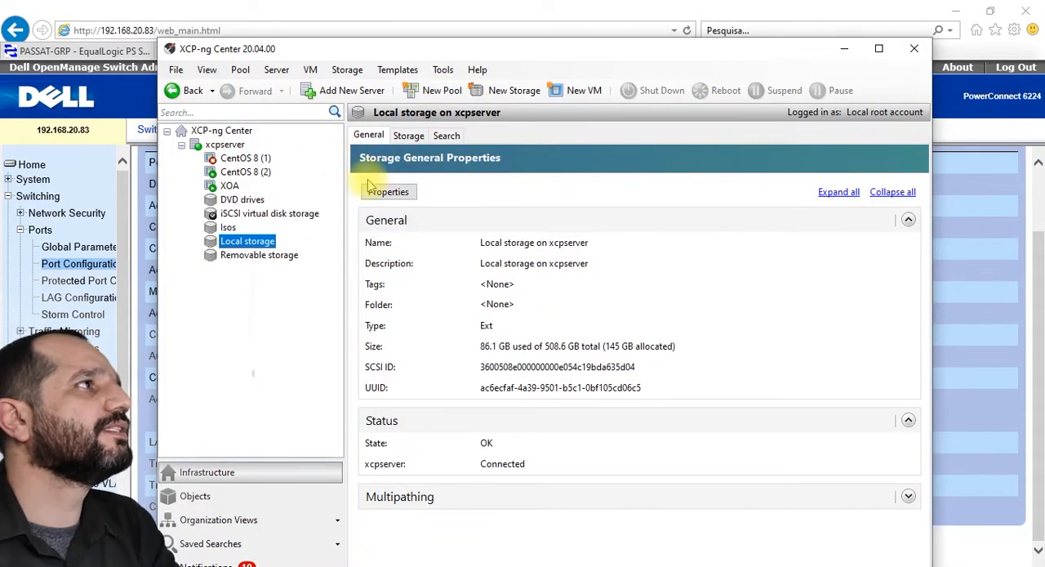
left_click_drag(424, 51, 468, 159)
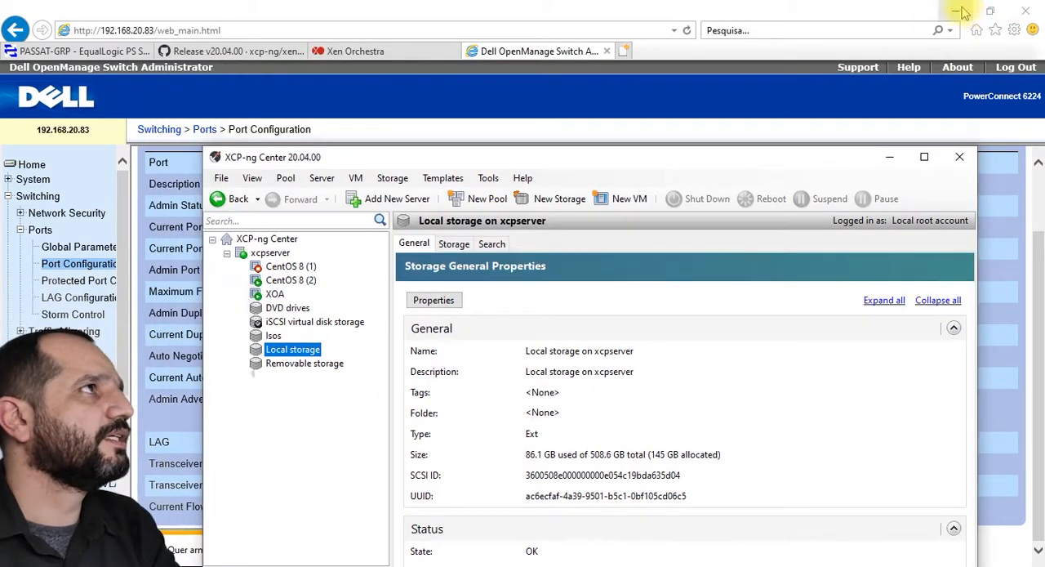
Step: Switch to the aula1 diagram in Gliffy in Chrome and move the upper server slightly to the right, away from the switch
left_click(957, 10)
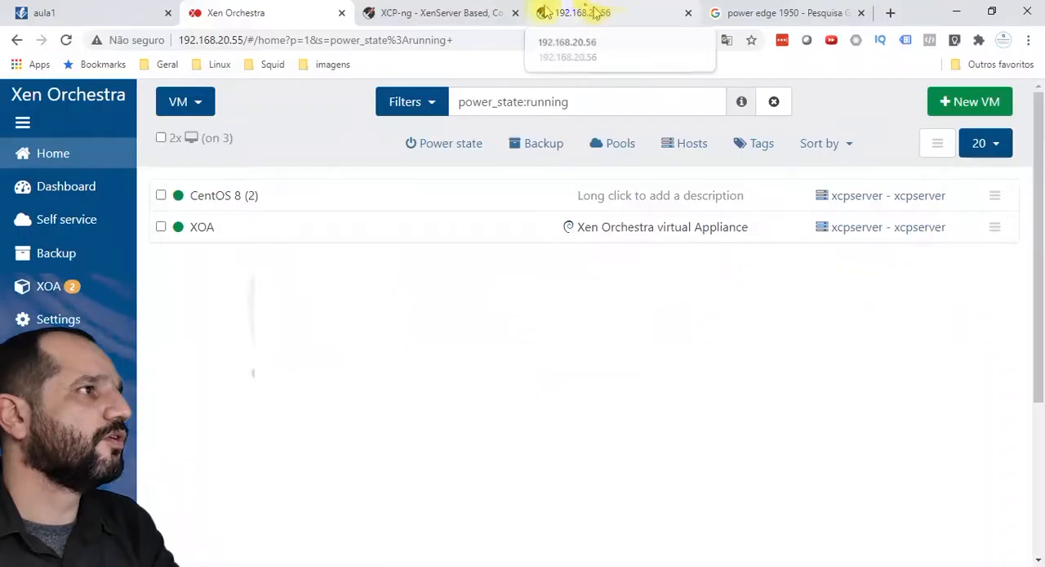
left_click(85, 10)
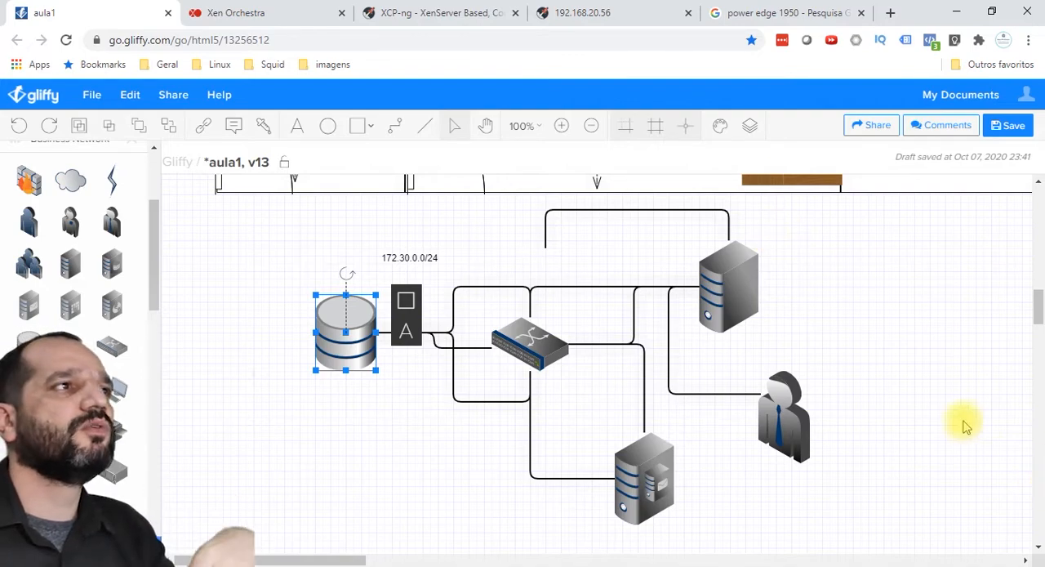
left_click(728, 265)
left_click_drag(730, 275, 767, 236)
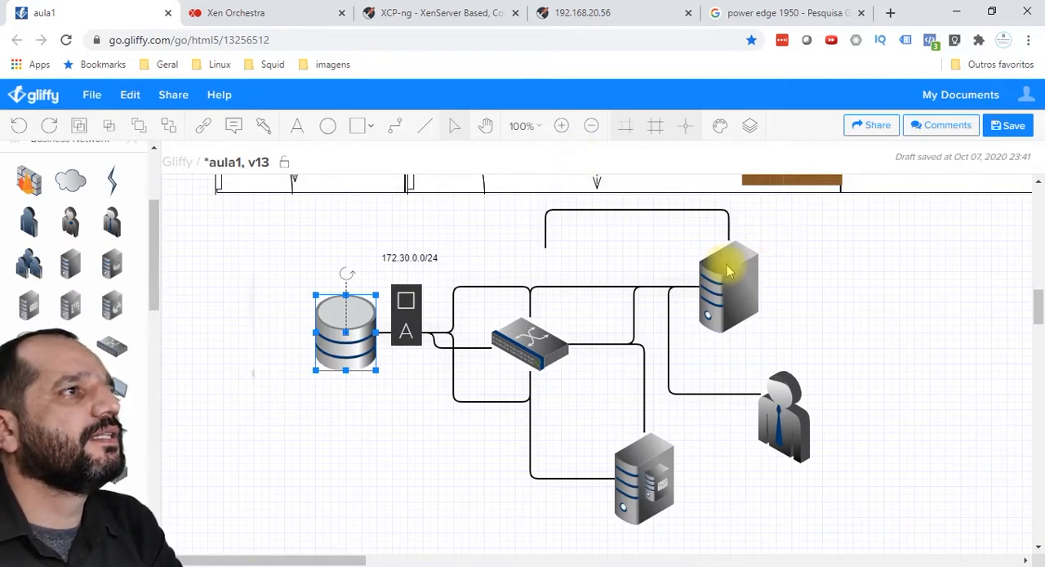
left_click_drag(730, 263, 759, 278)
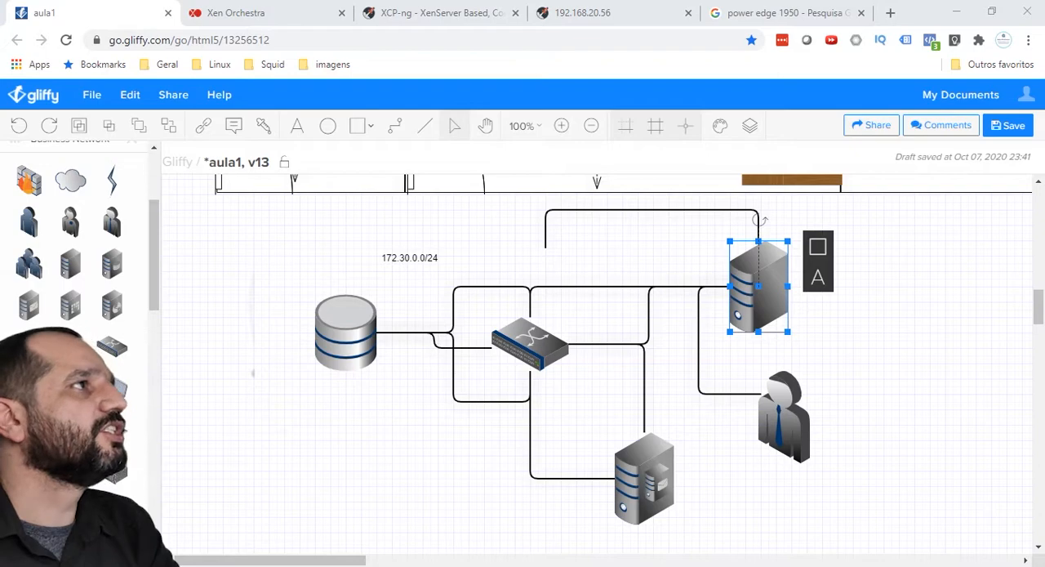
key("alt+Tab")
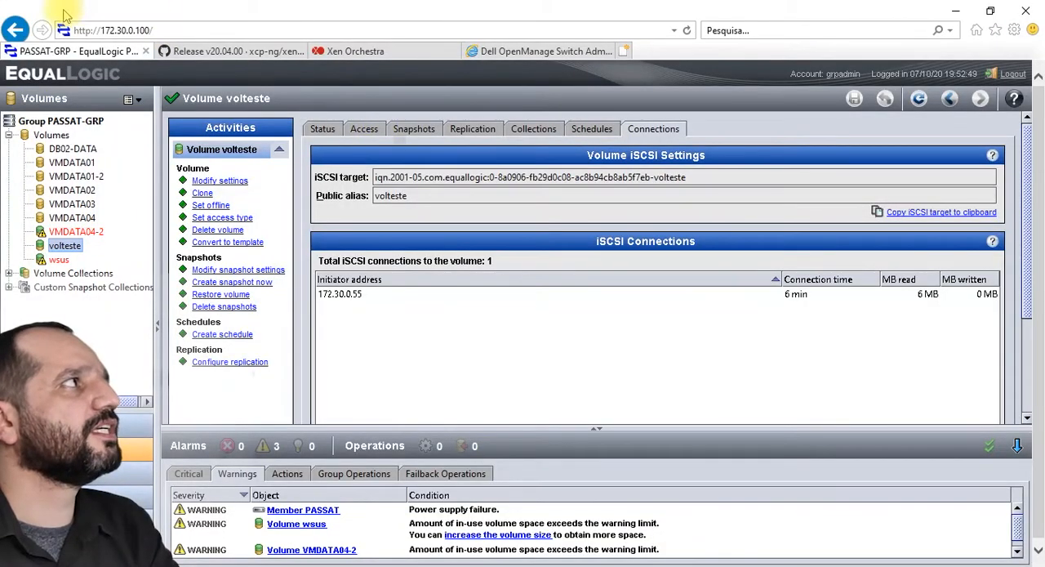
left_click_drag(166, 33, 88, 34)
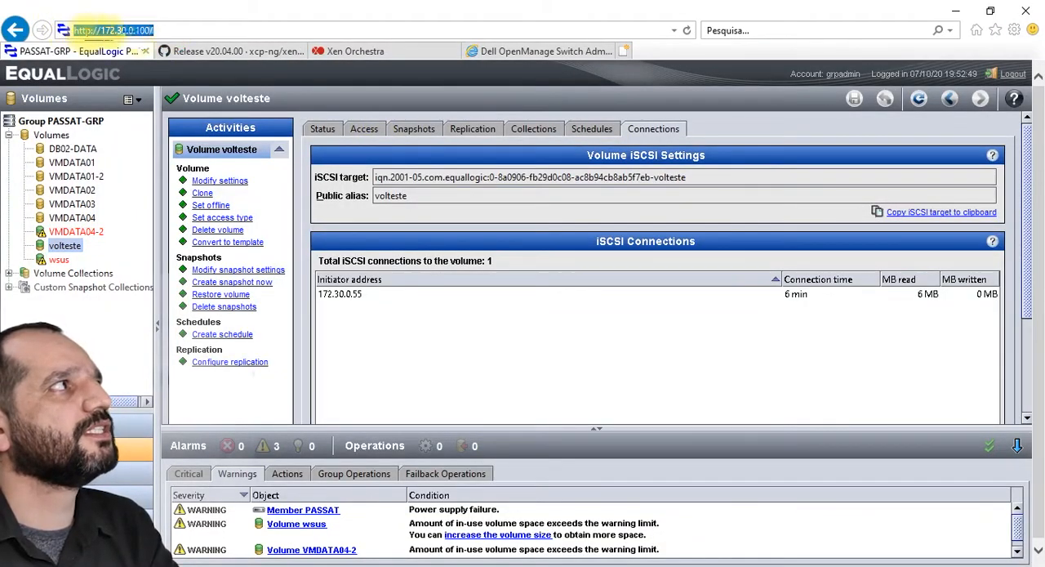
left_click(168, 32)
left_click_drag(167, 32, 54, 25)
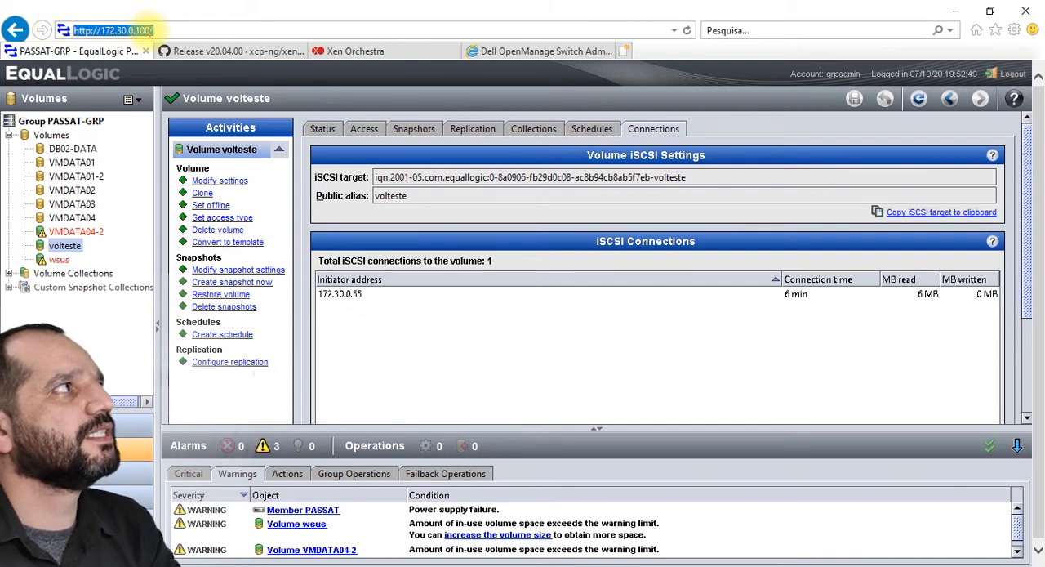
left_click(158, 31)
left_click_drag(158, 31, 65, 29)
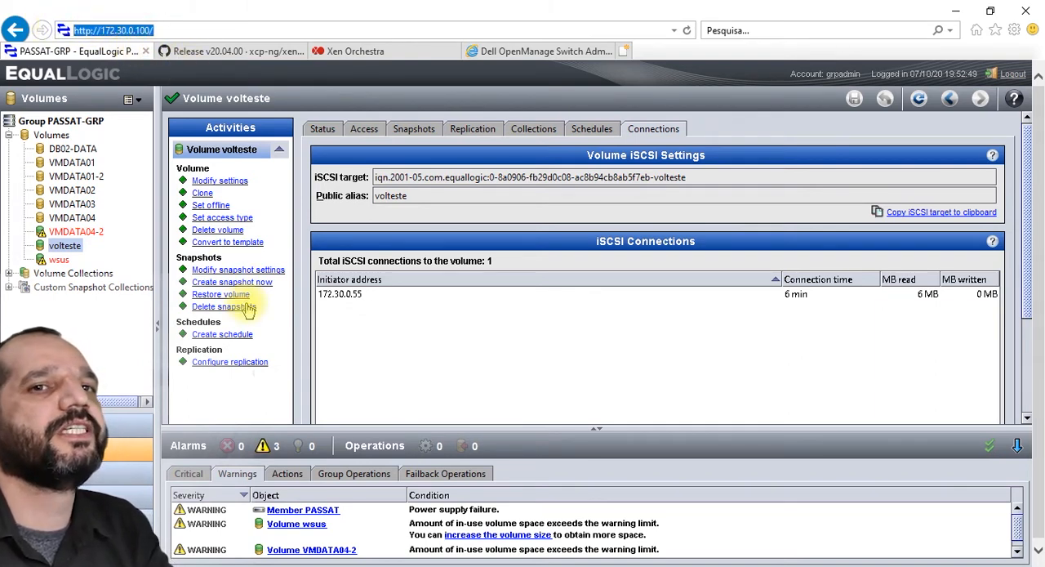